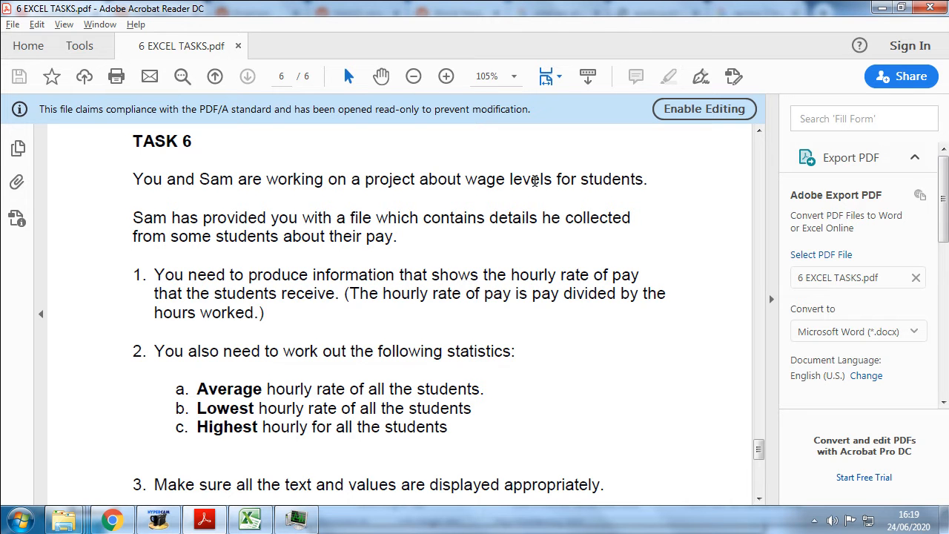
- Examine the Task 6 introduction about the project on wage levels for students
drag(462, 180, 649, 180)
drag(481, 182, 435, 180)
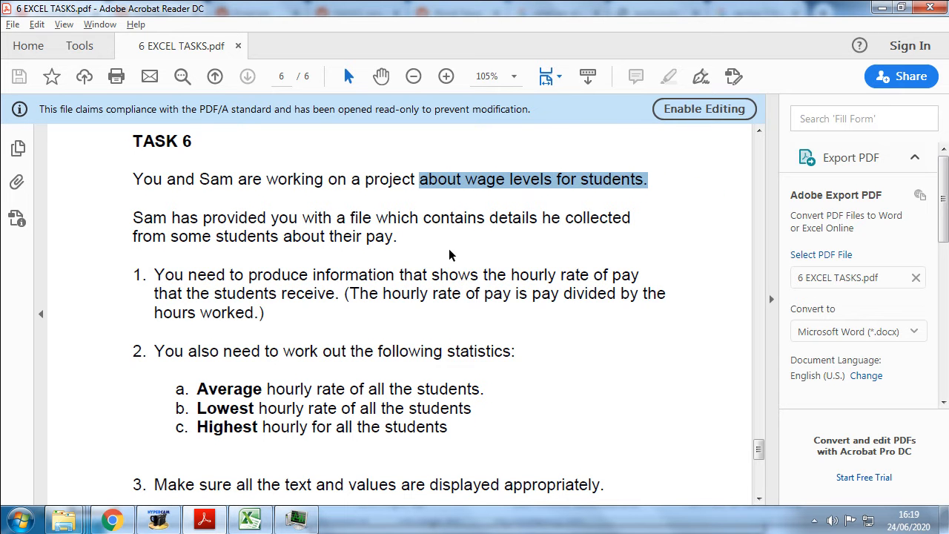
click(479, 195)
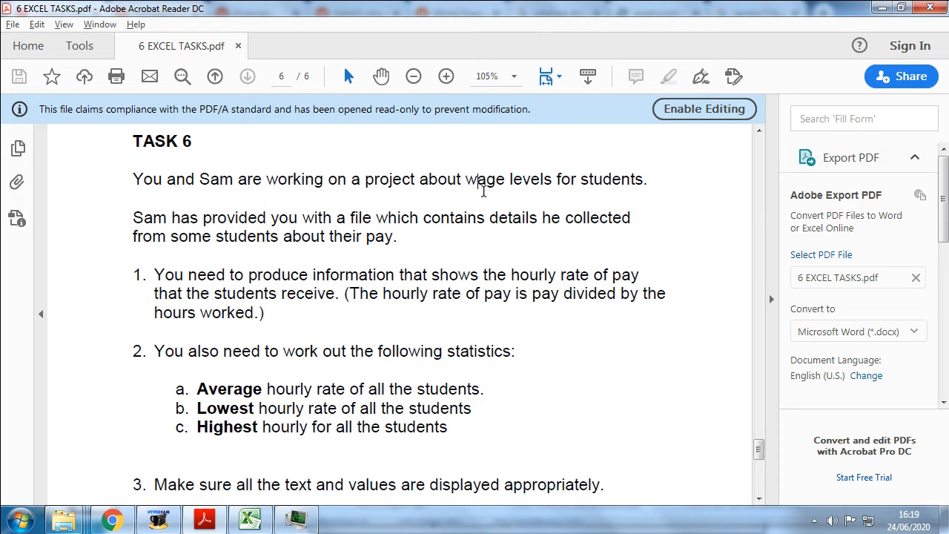
- Switch to Excel and close the BMX bike price increase workbook without saving it
click(250, 522)
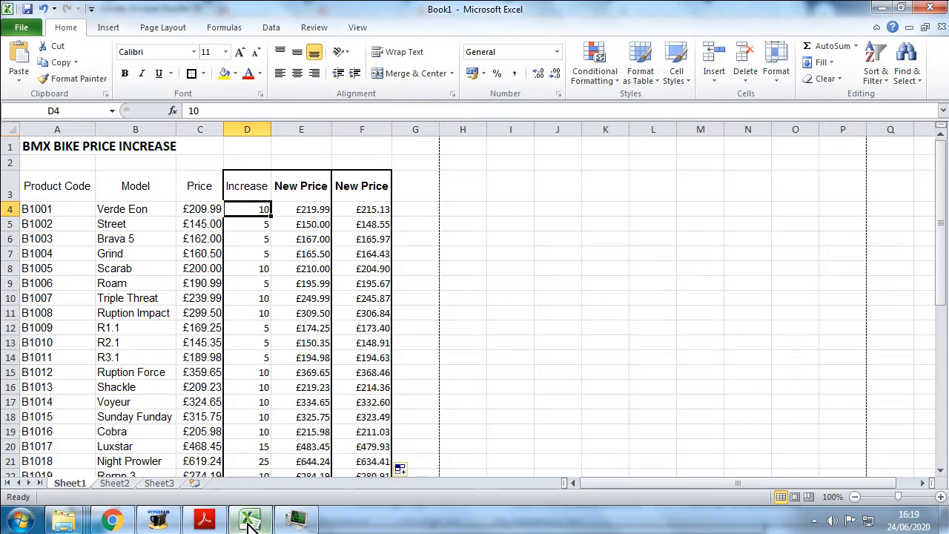
right_click(250, 521)
click(244, 483)
click(480, 289)
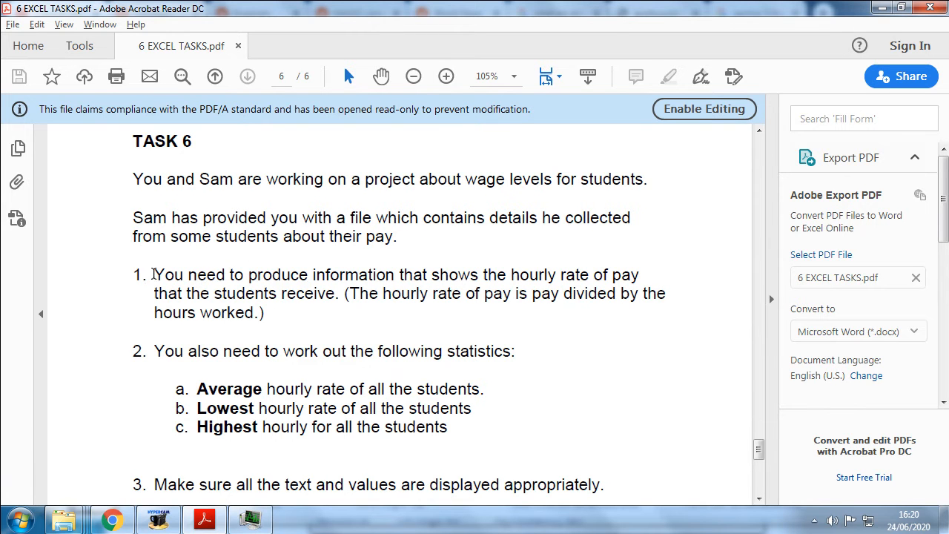
- Examine Task 6's requirements for the hourly rate of pay, the average, lowest and highest statistics, and the evidence to provide
drag(152, 274, 597, 274)
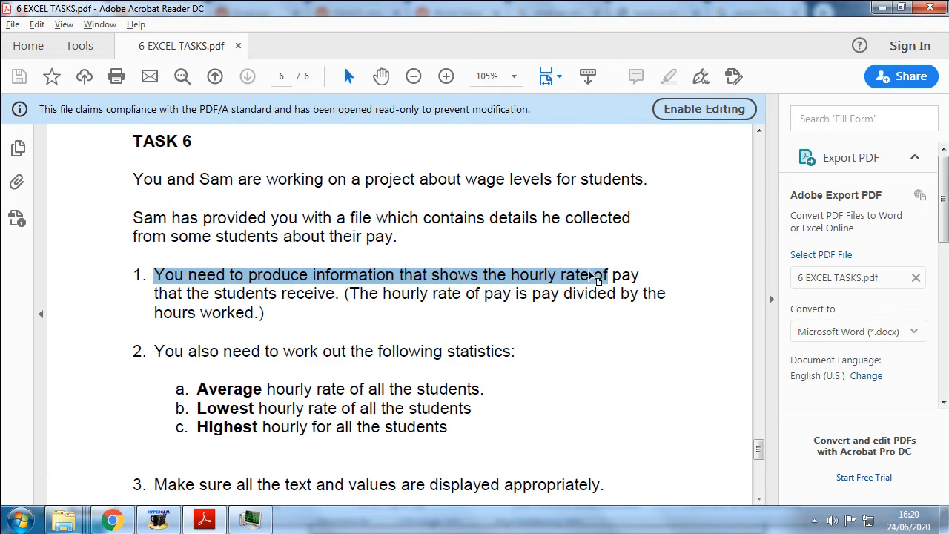
click(591, 274)
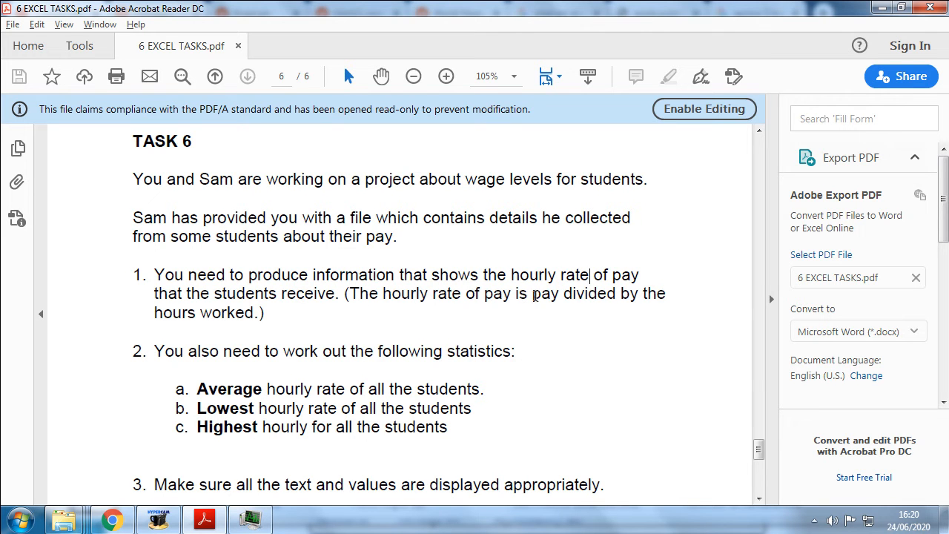
drag(533, 296, 561, 297)
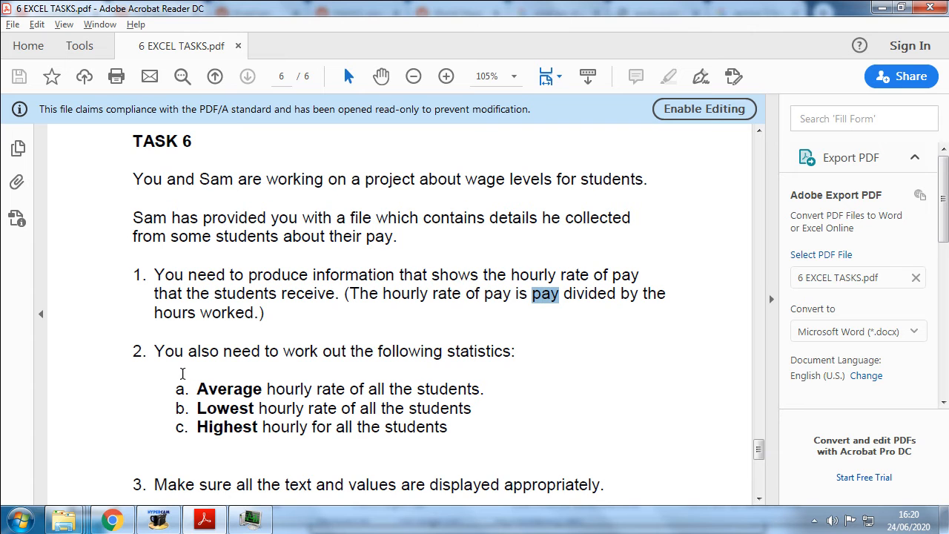
scroll(181, 345, down, 1)
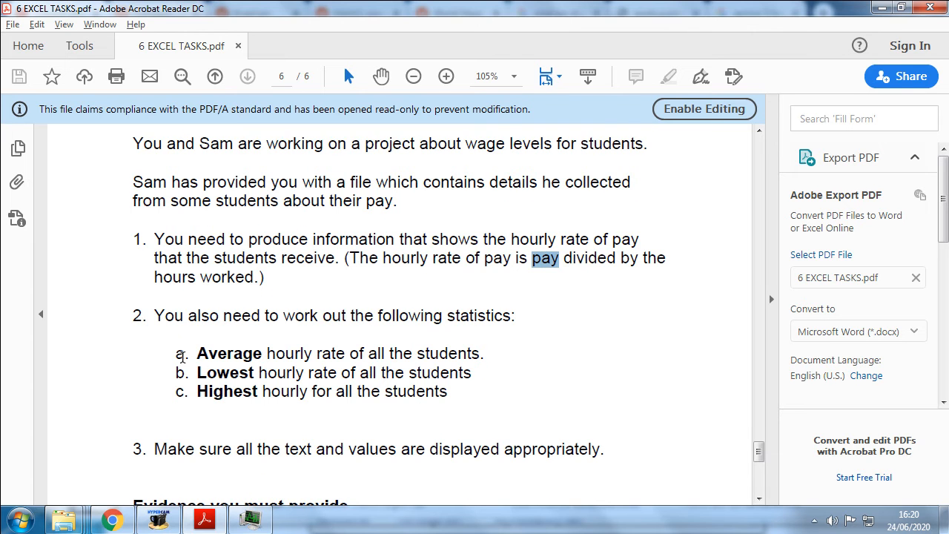
scroll(181, 356, down, 1)
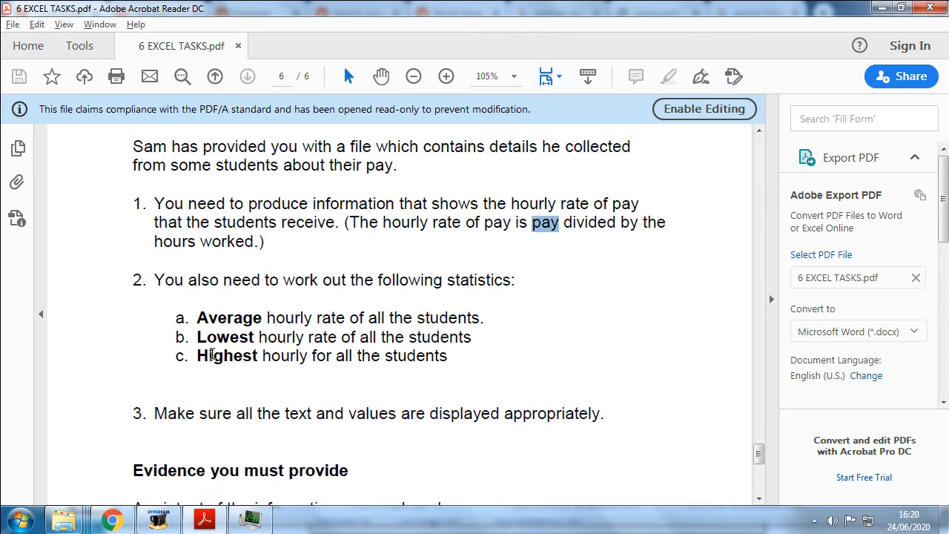
scroll(199, 383, down, 3)
scroll(200, 383, down, 2)
scroll(199, 383, up, 8)
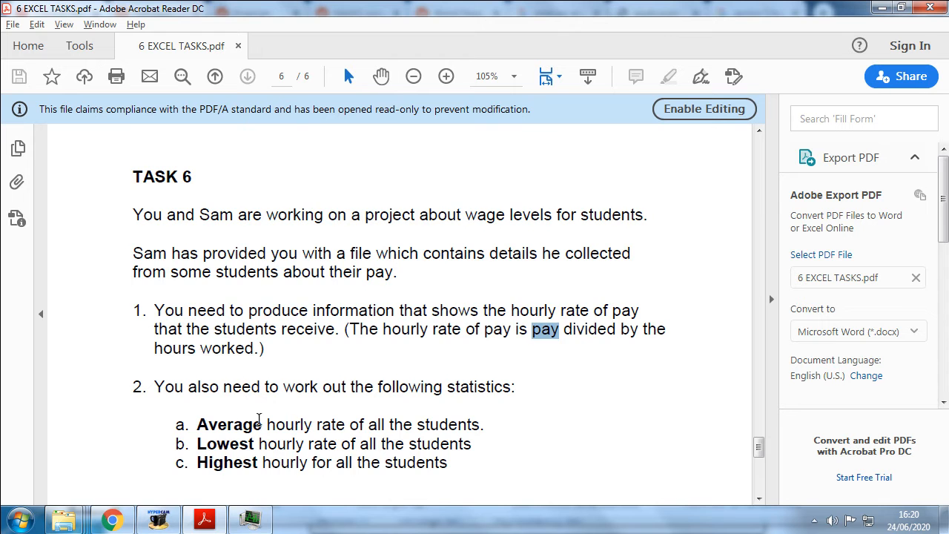
scroll(216, 420, down, 3)
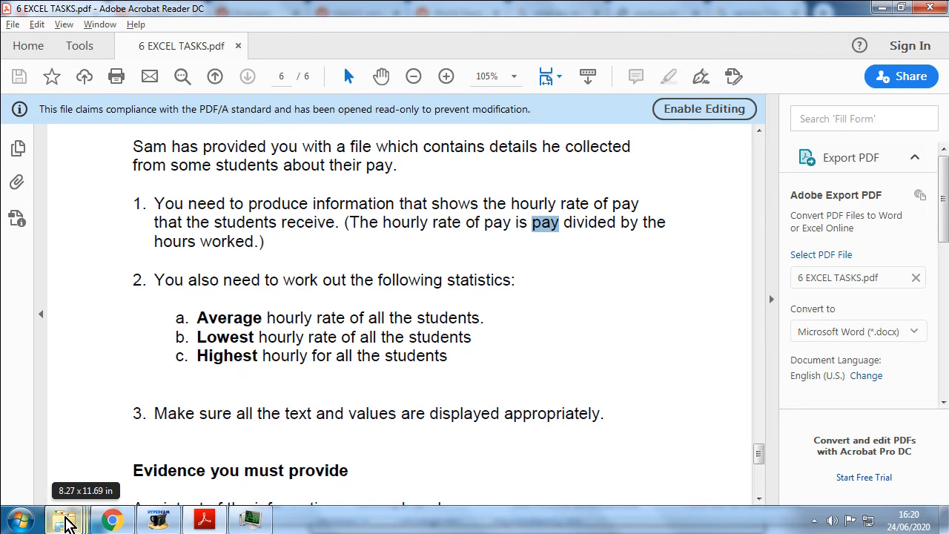
- In Windows Explorer, open folder 6 under FUNCTIONAL SKILLS COURSE, EXCEL DATA FILES 6 TASKS on the LEARNER-RESOURCES (S:) drive
mouse_move(67, 519)
click(104, 411)
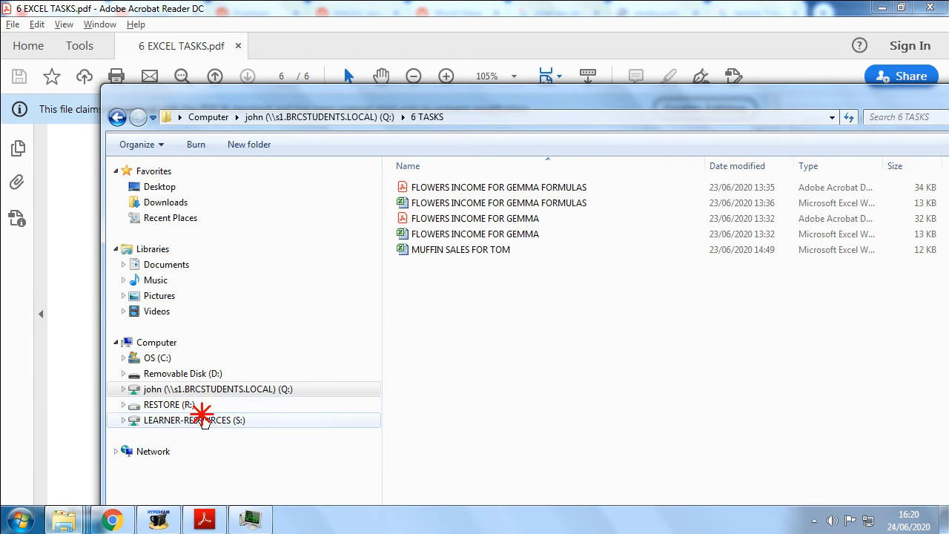
click(230, 419)
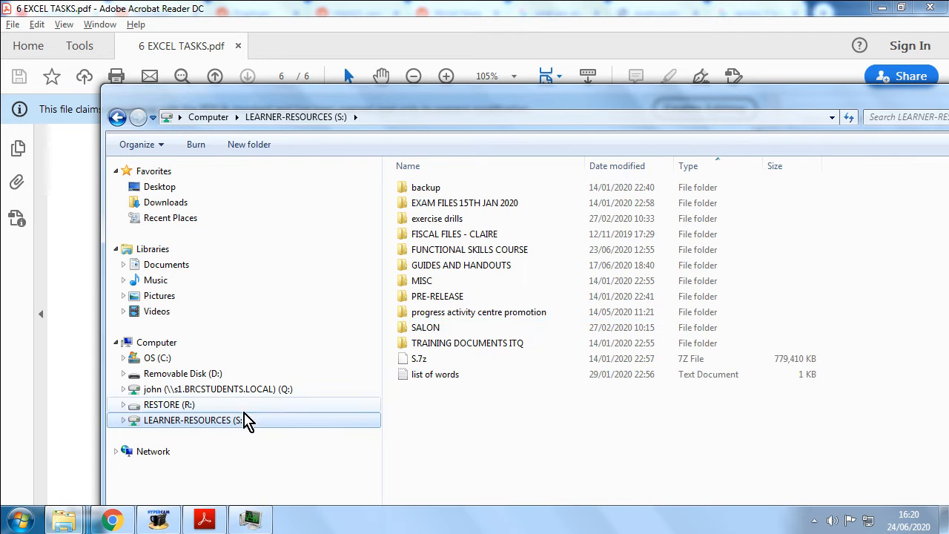
click(423, 251)
double_click(426, 252)
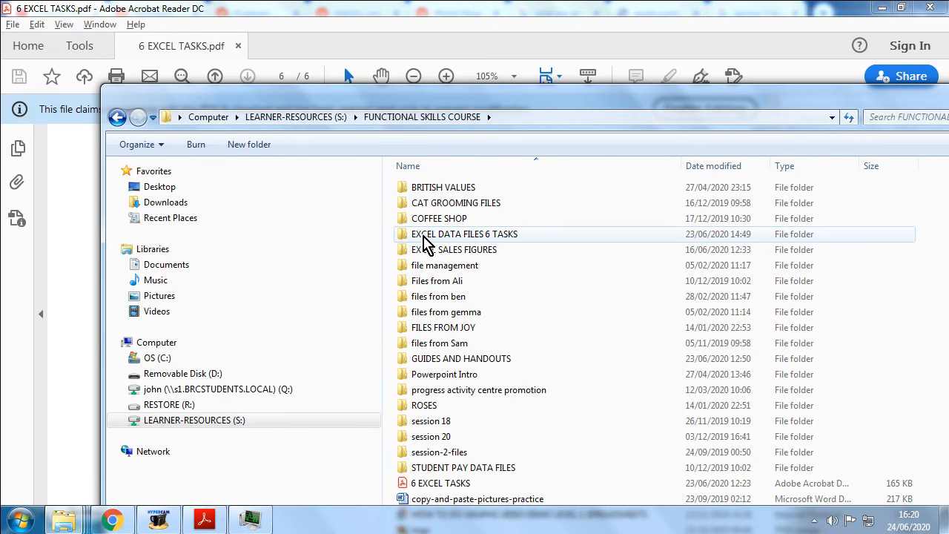
double_click(429, 234)
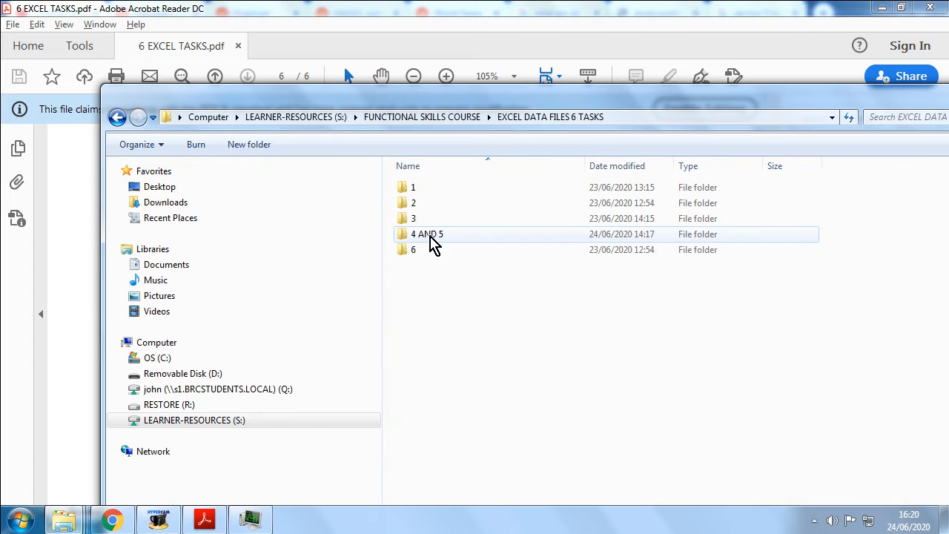
double_click(417, 252)
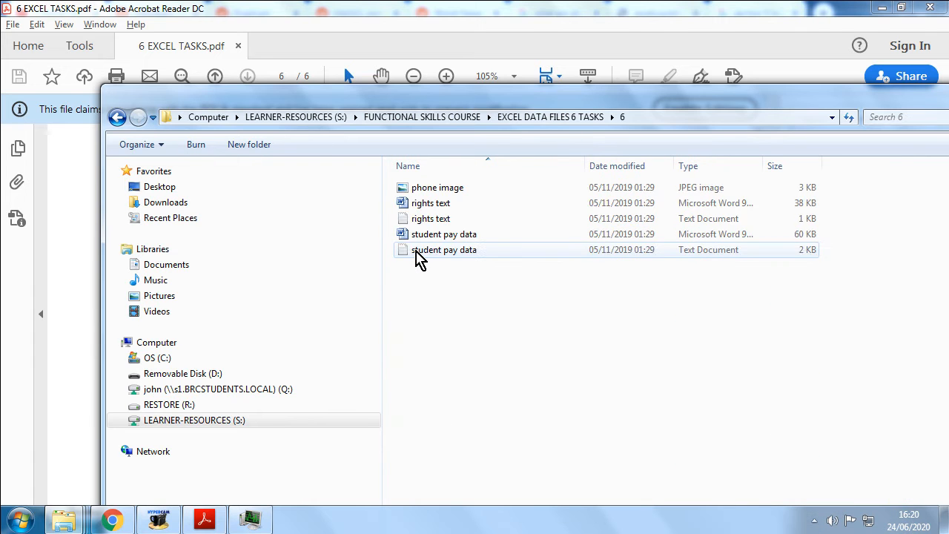
- Examine the contents of both rights text files and the student pay data text document, closing each one after viewing
drag(457, 279, 406, 189)
click(450, 304)
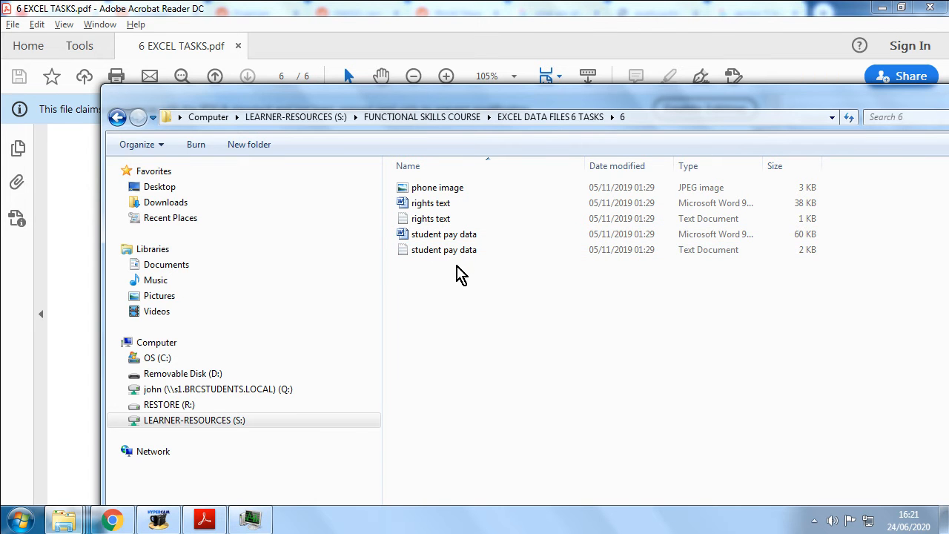
click(440, 188)
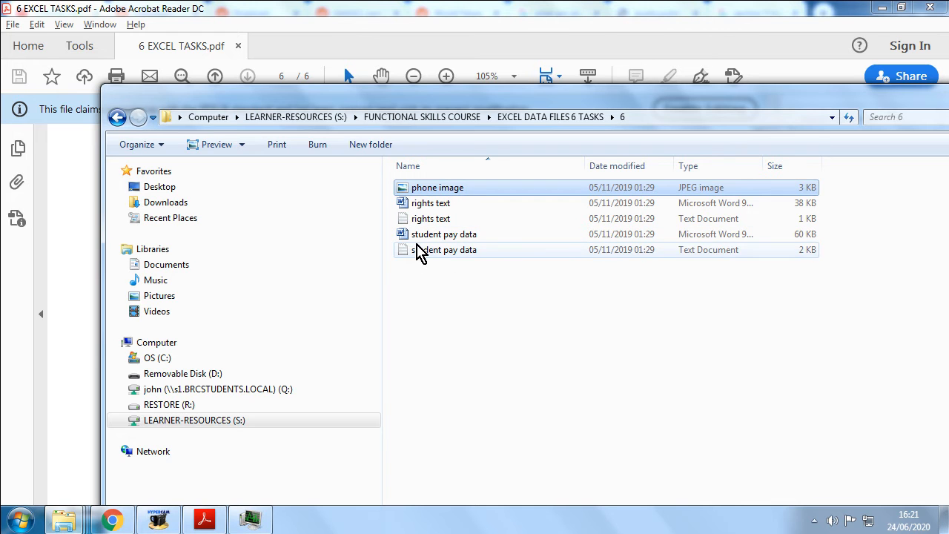
double_click(424, 204)
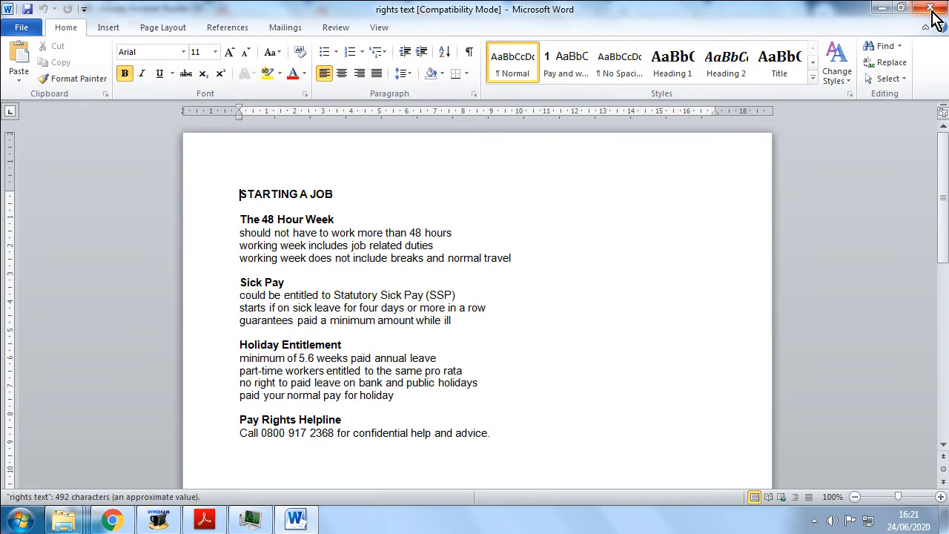
click(928, 9)
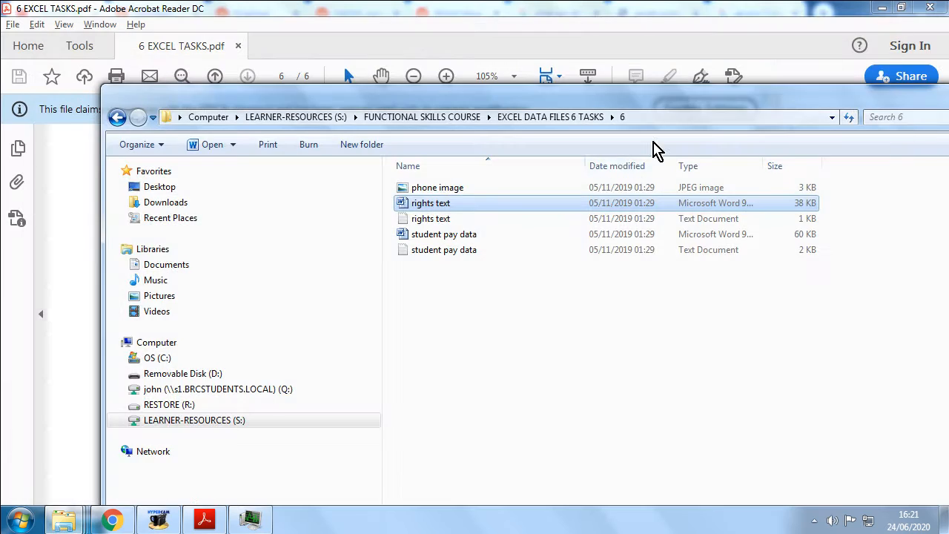
double_click(417, 219)
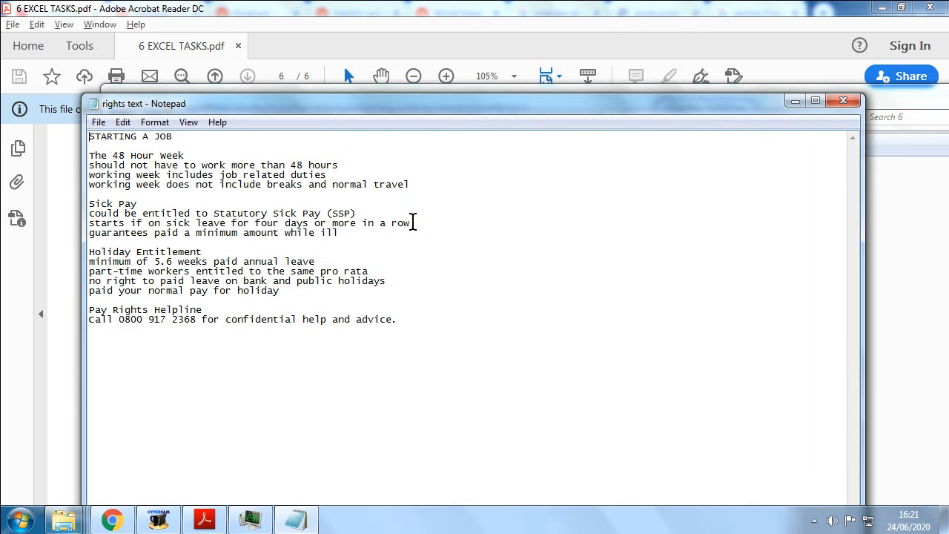
click(843, 100)
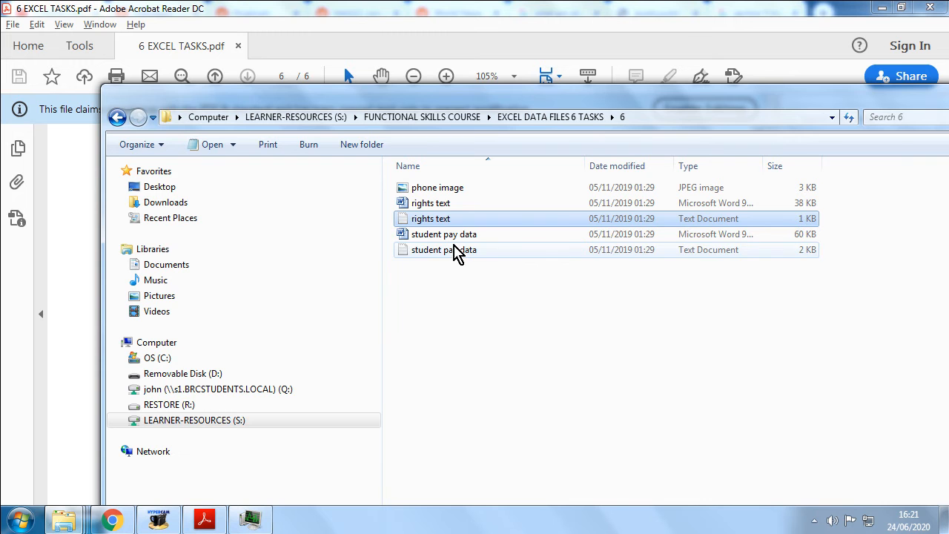
double_click(454, 251)
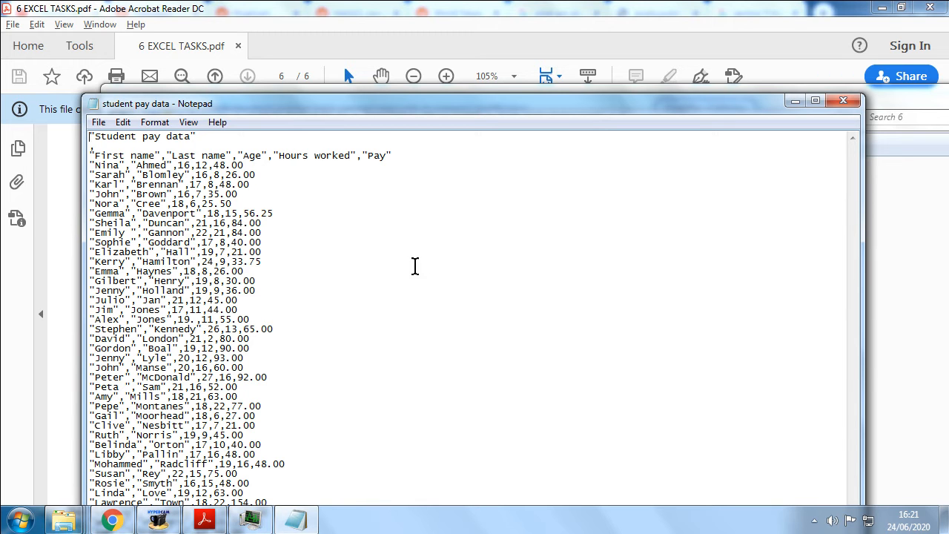
click(842, 108)
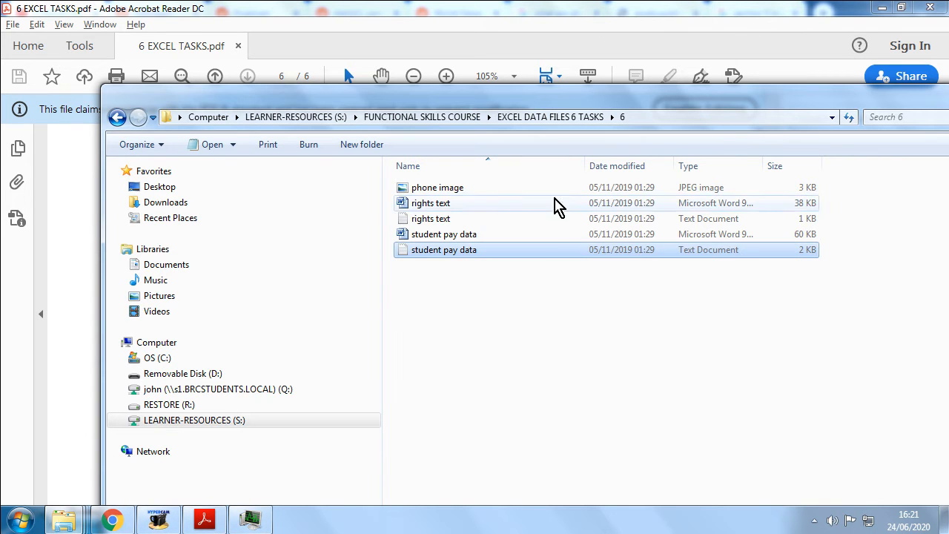
- Open the student pay data Word document and copy the whole table, from its title to the last student row
double_click(443, 235)
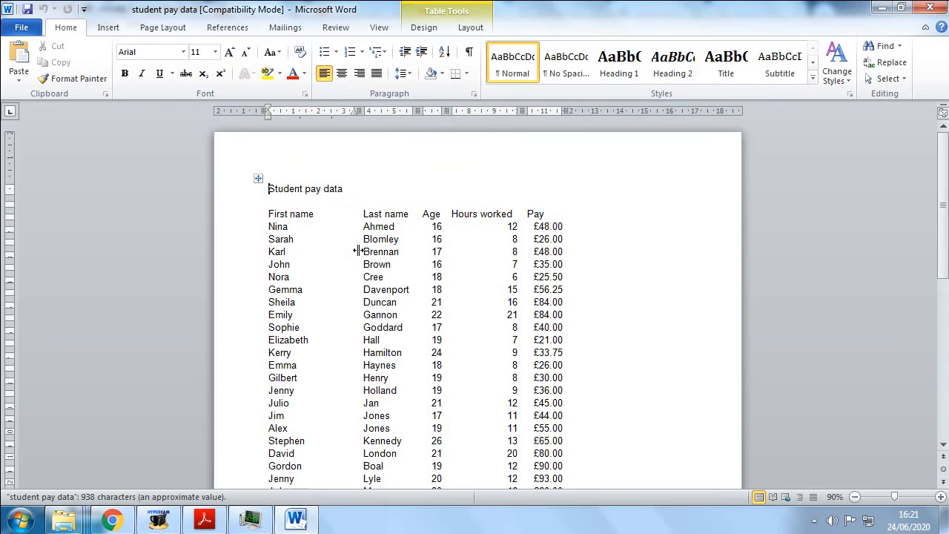
scroll(359, 251, down, 5)
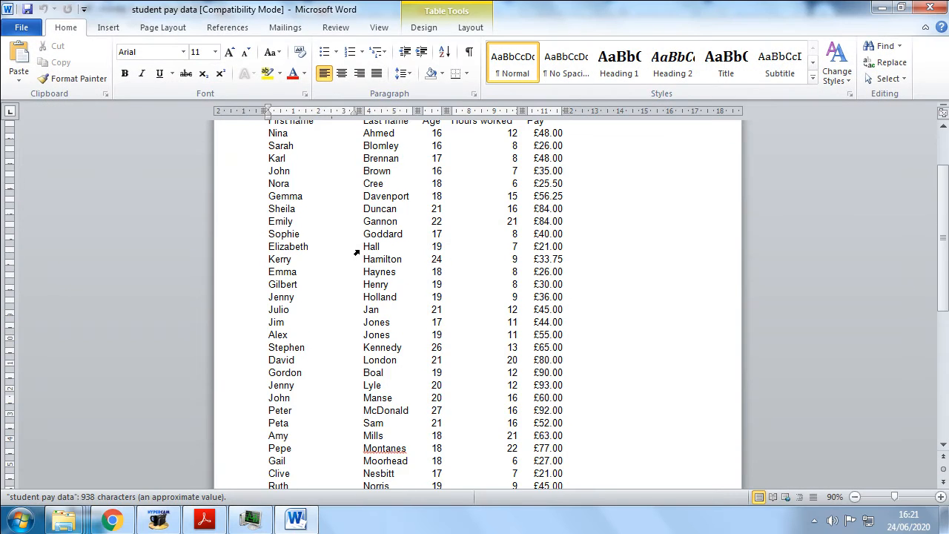
scroll(433, 242, up, 5)
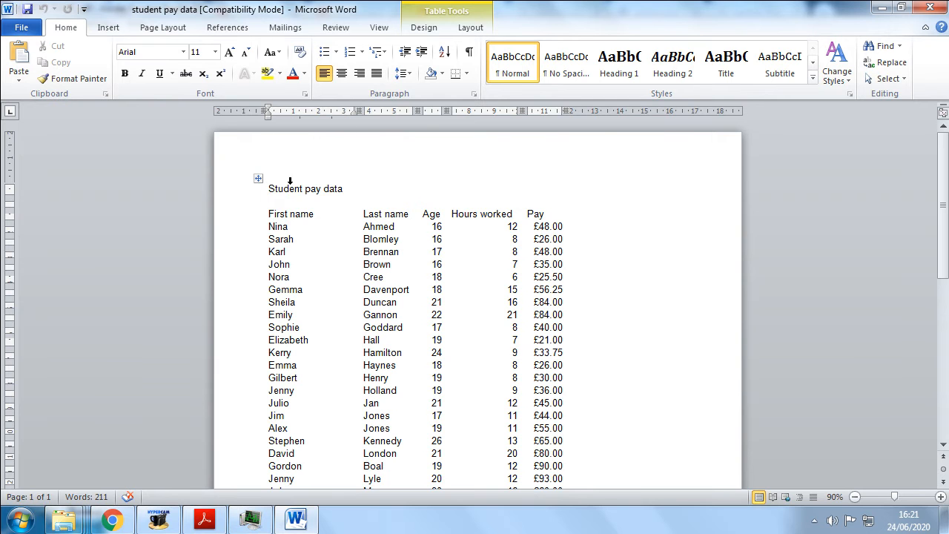
drag(270, 190, 560, 343)
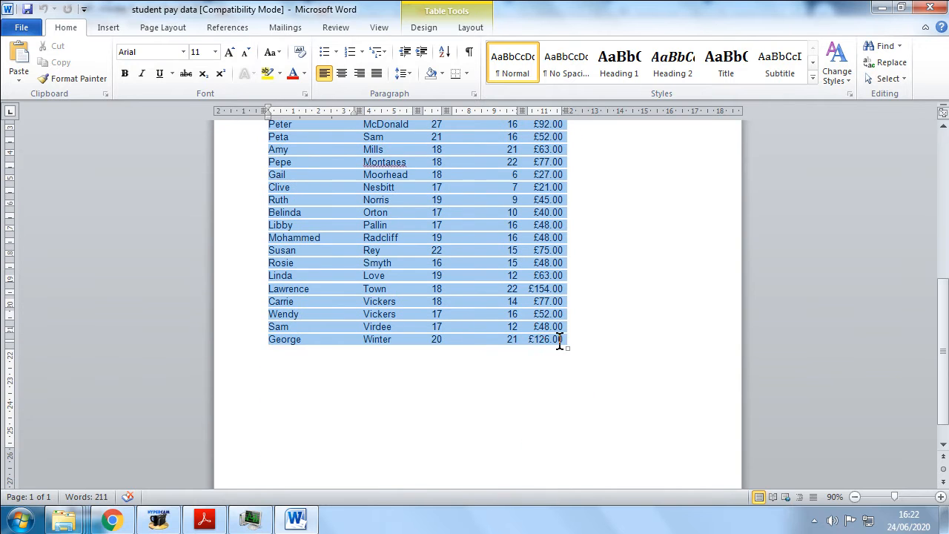
right_click(403, 314)
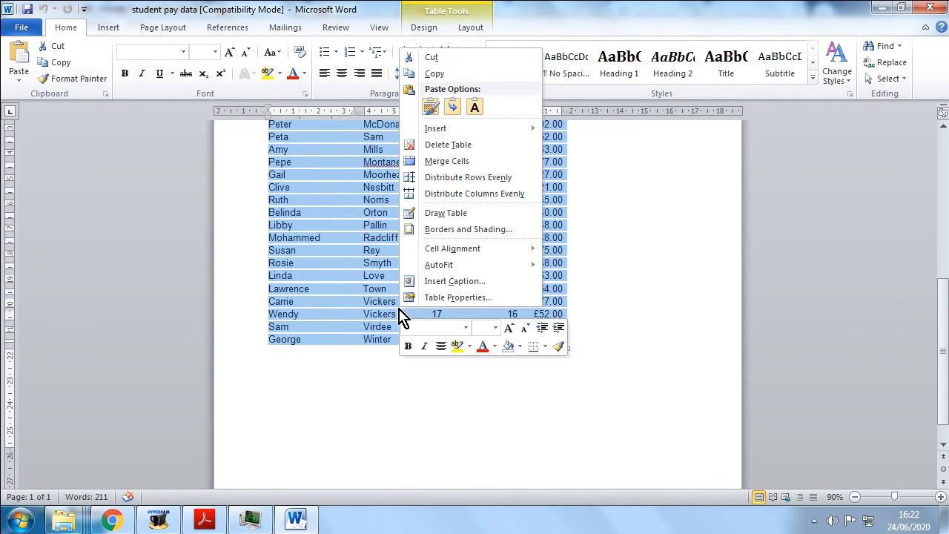
click(445, 75)
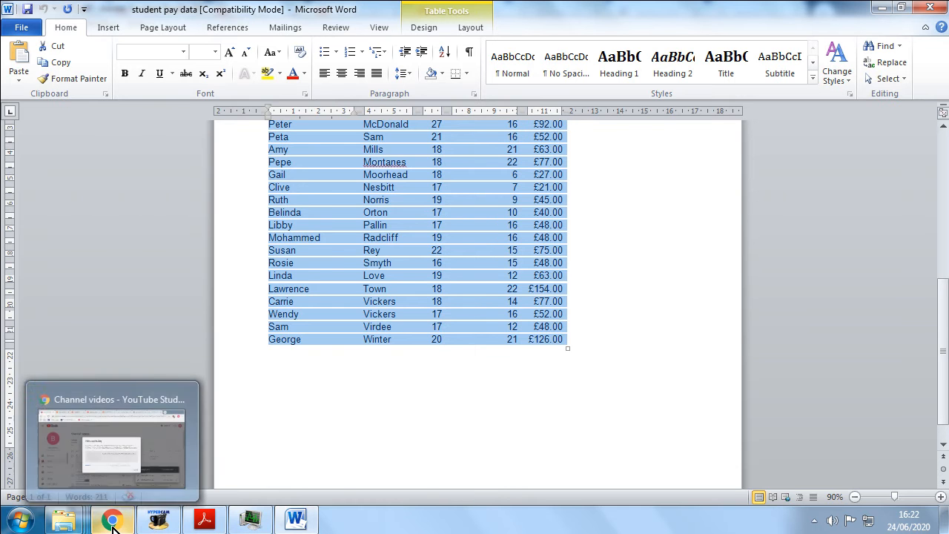
- Start Excel and paste the copied pay table at cell A1 of the blank workbook, matching the destination formatting
click(20, 519)
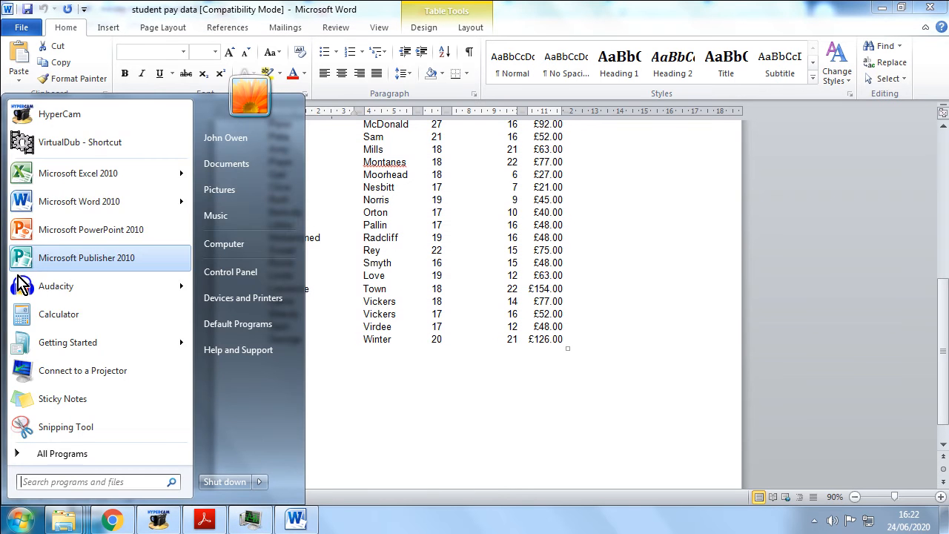
click(57, 178)
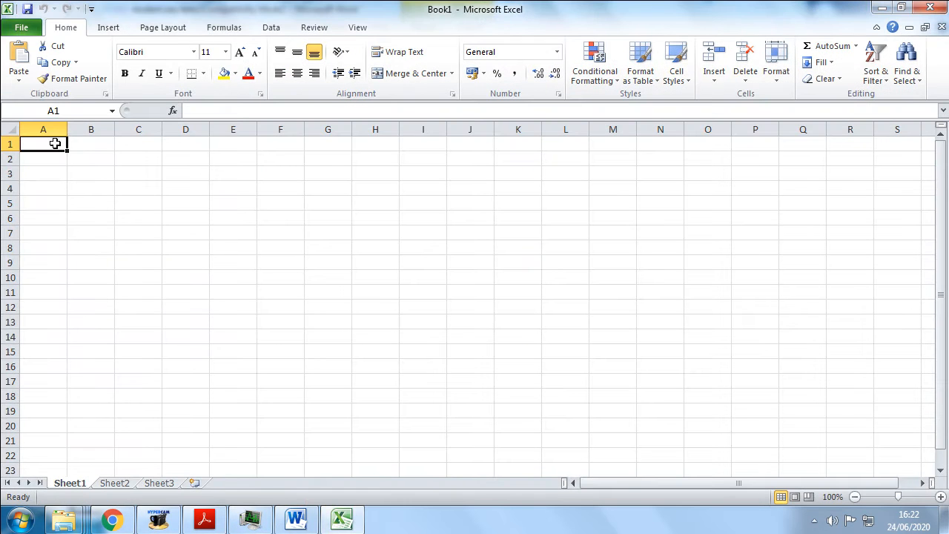
right_click(55, 144)
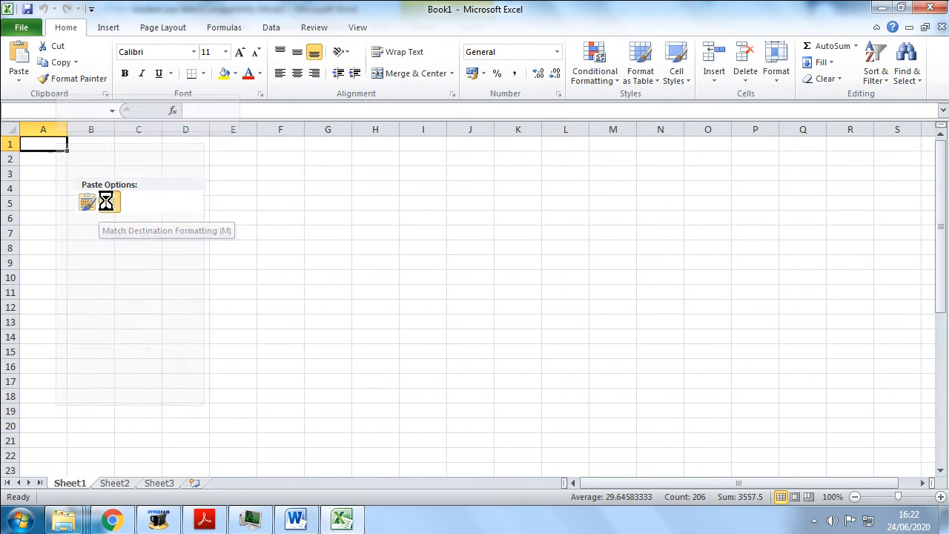
click(108, 206)
- Adjust the column widths of the pasted pay table so every heading and value from First name to Pay fits
drag(65, 129, 164, 130)
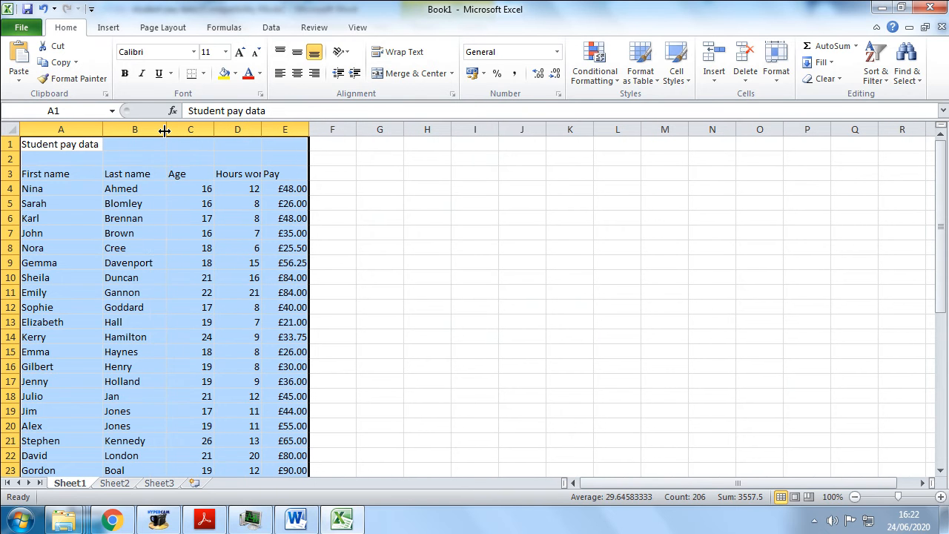
double_click(213, 130)
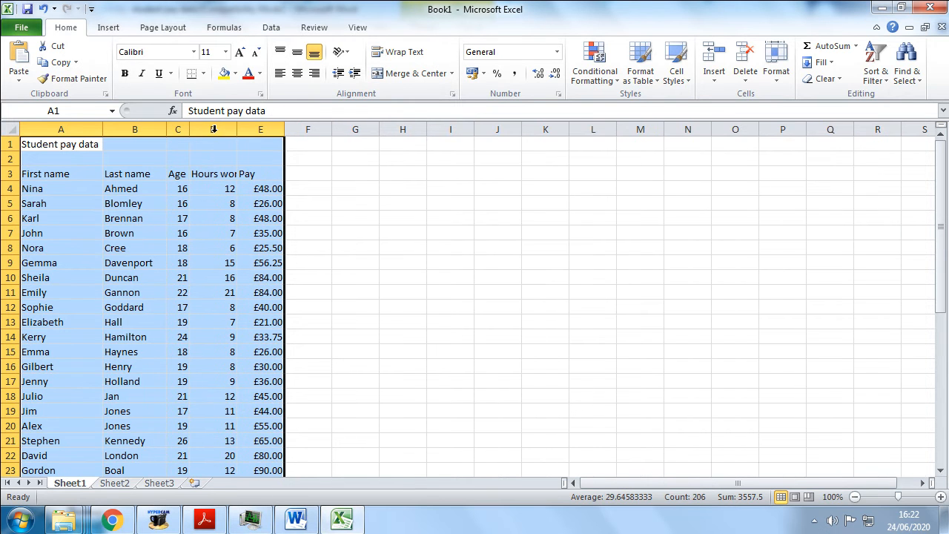
drag(237, 129, 315, 131)
scroll(249, 220, down, 9)
scroll(251, 229, up, 6)
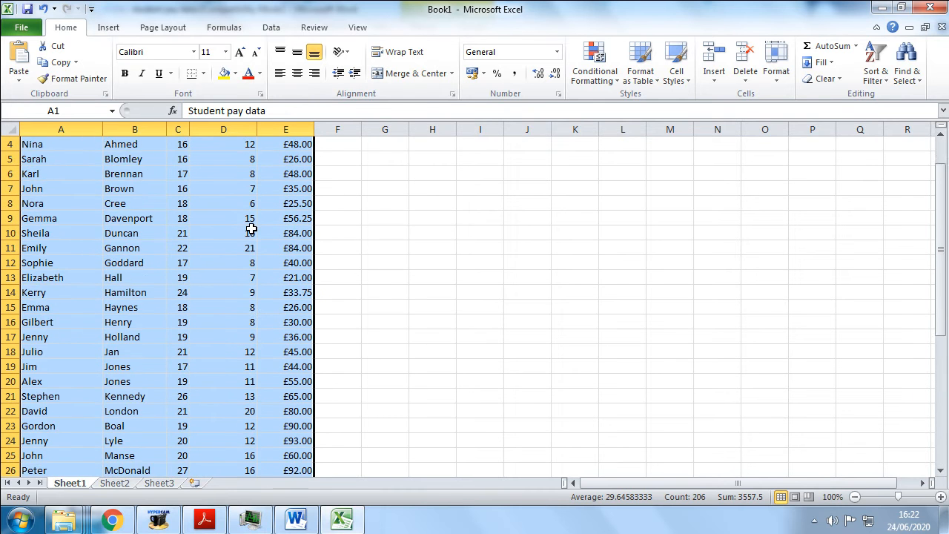
scroll(251, 230, up, 3)
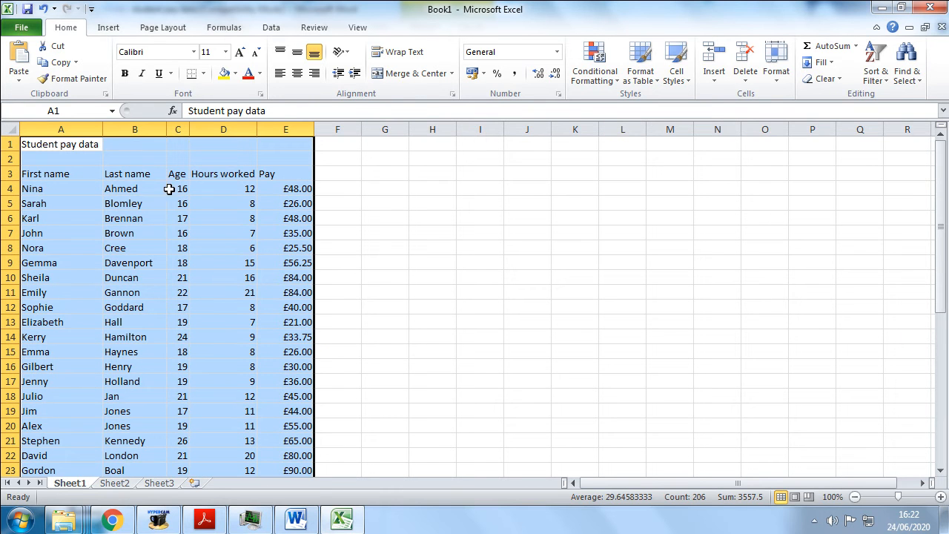
- Centre the table headings in A3:E3 and slightly widen the Age column
drag(287, 172, 46, 173)
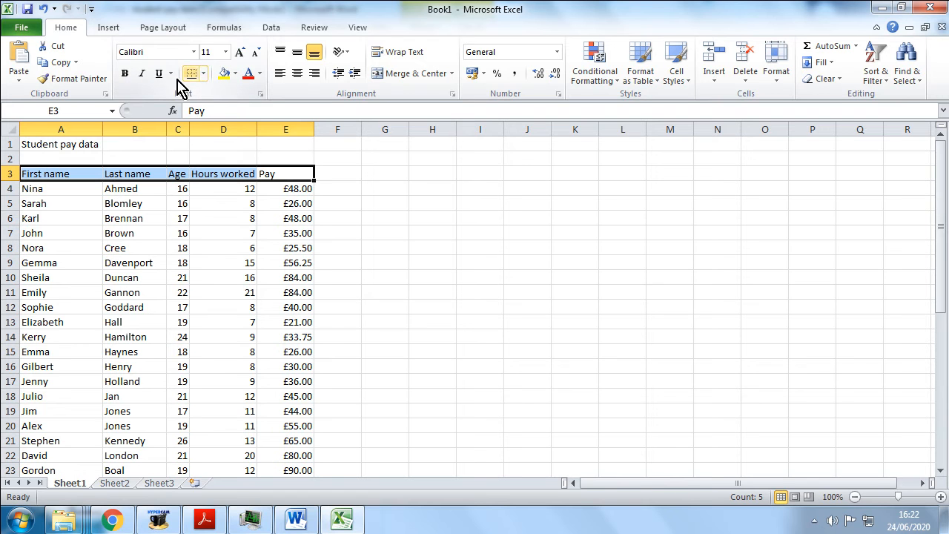
click(297, 73)
click(318, 186)
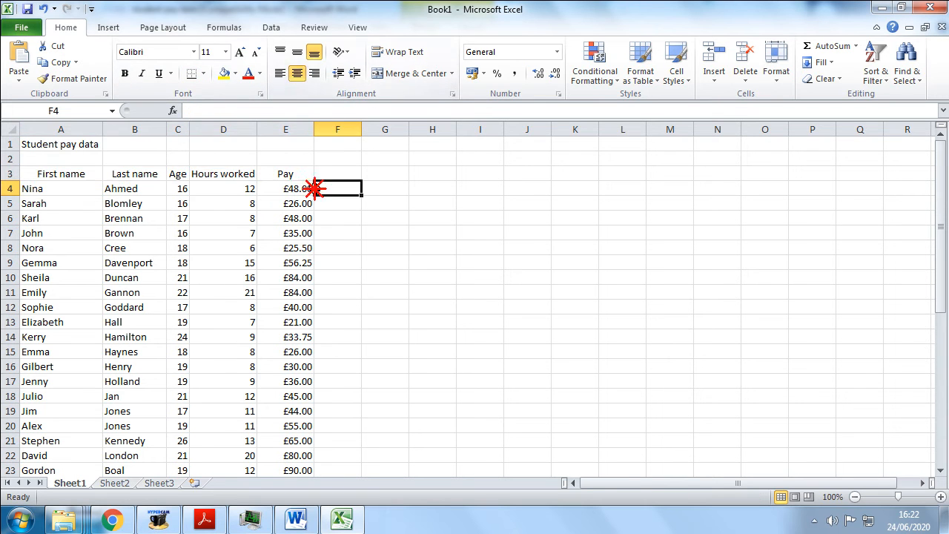
click(220, 230)
drag(189, 129, 196, 129)
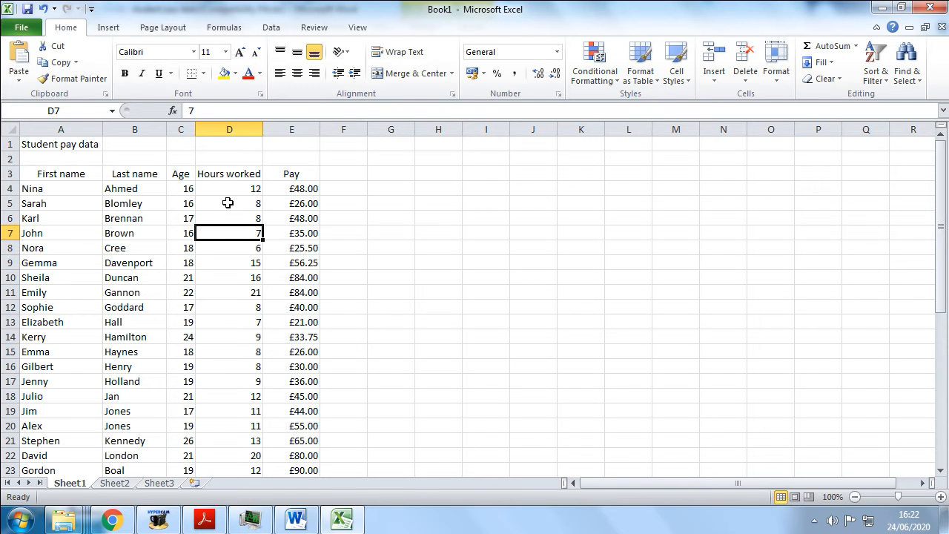
scroll(197, 268, down, 1)
scroll(203, 276, up, 1)
- Switch to the task PDF to read how the hourly rate of pay is calculated, then return to the workbook
click(204, 517)
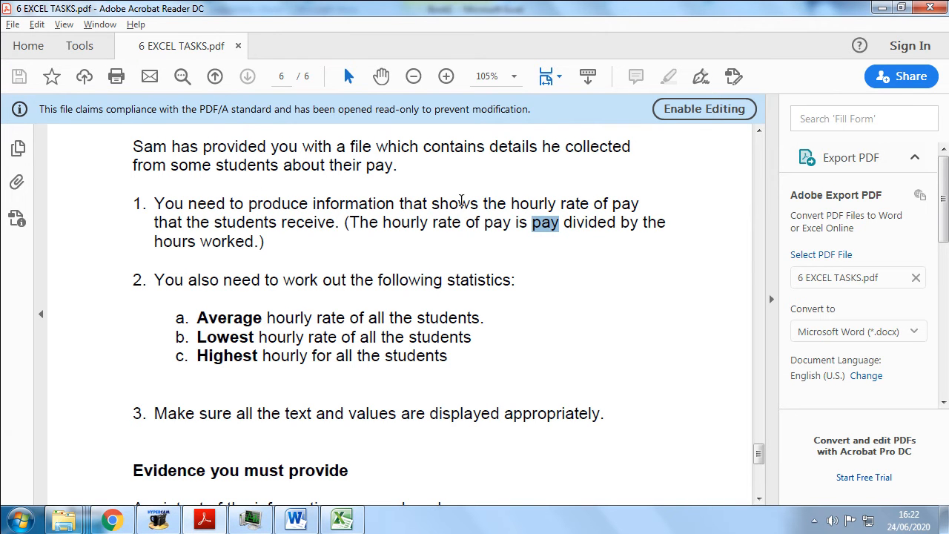
drag(514, 206, 609, 205)
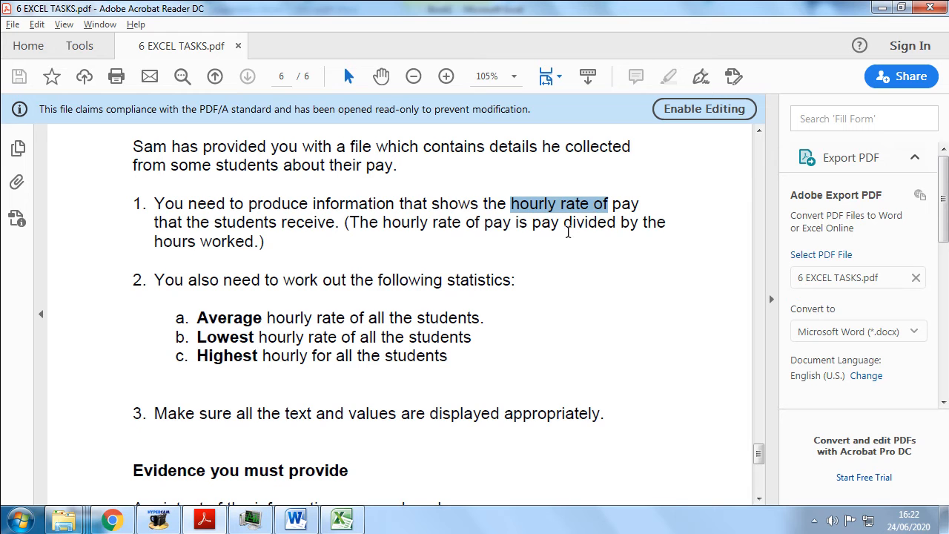
click(468, 282)
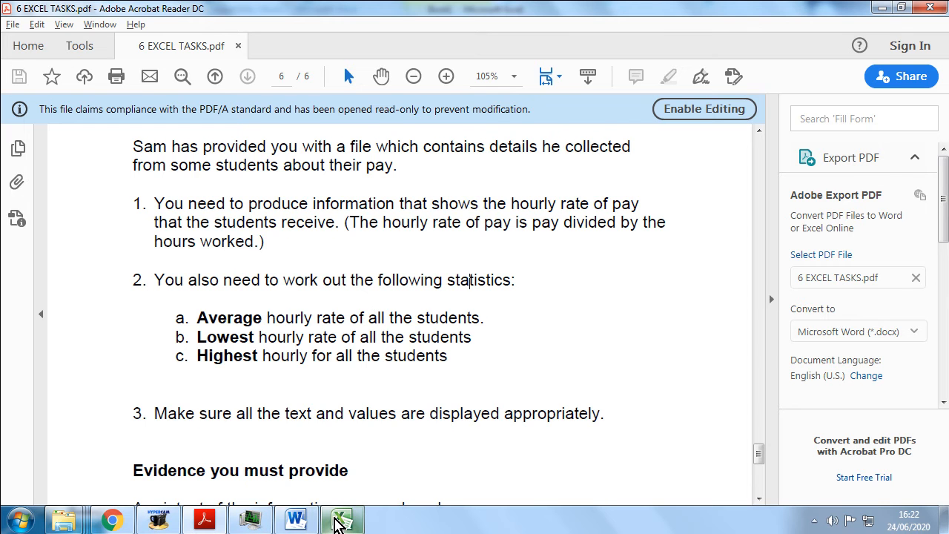
mouse_move(337, 523)
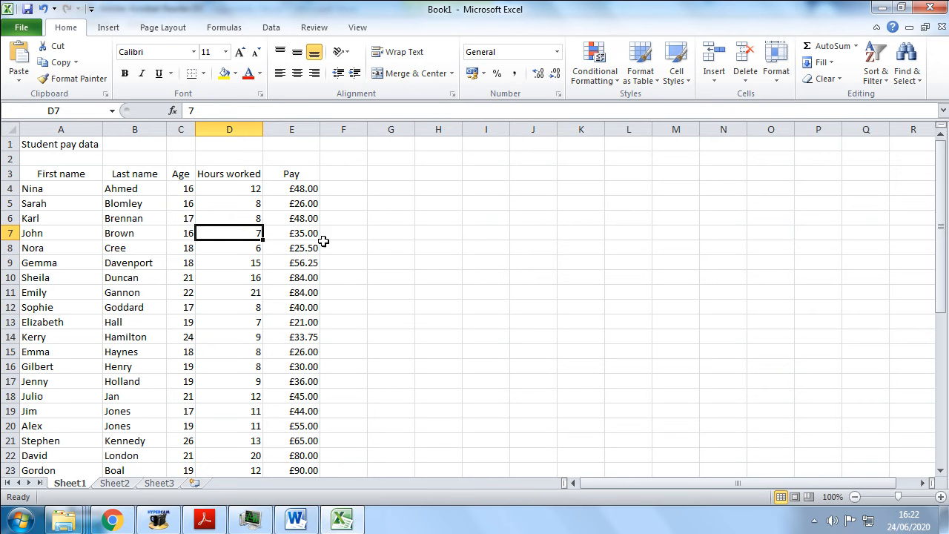
- Examine the first student's name, pay and hours worked in row 4, rechecking the PDF instructions
click(83, 221)
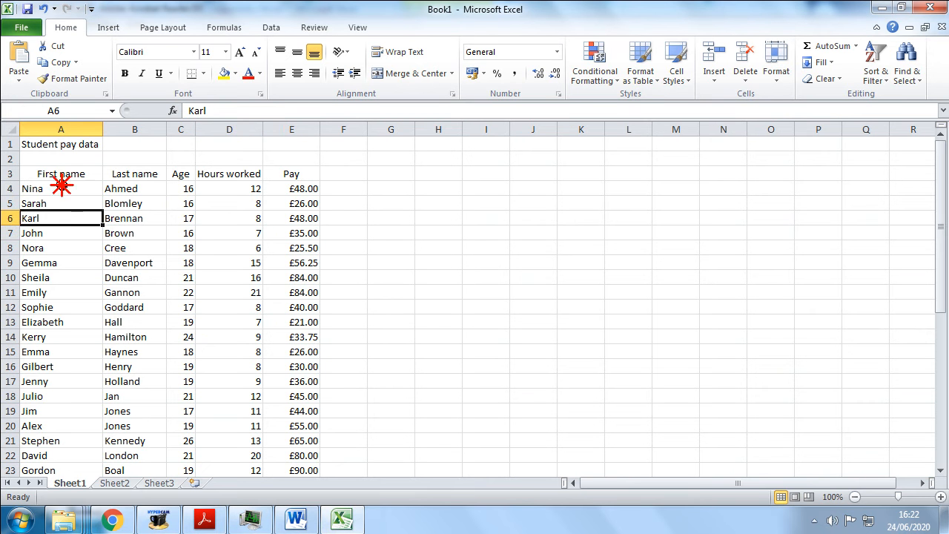
drag(62, 185, 123, 186)
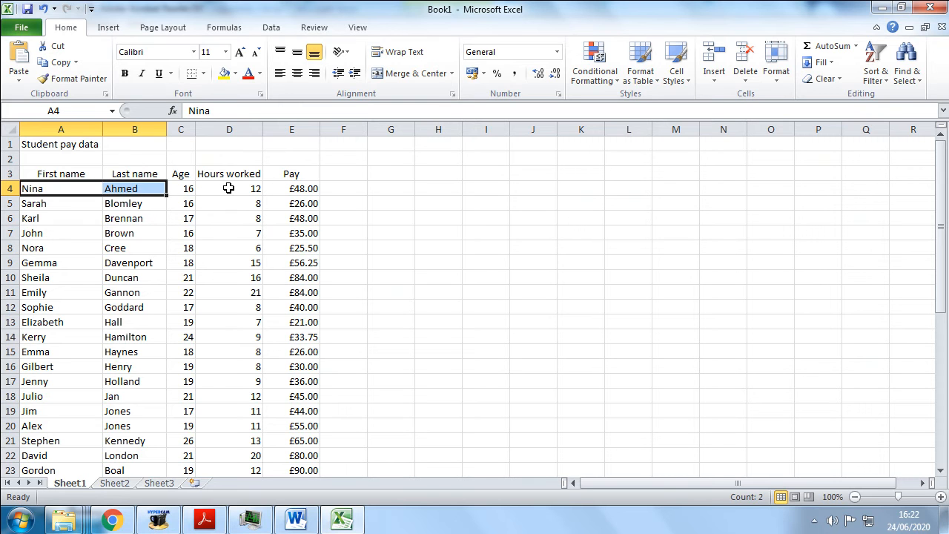
click(287, 190)
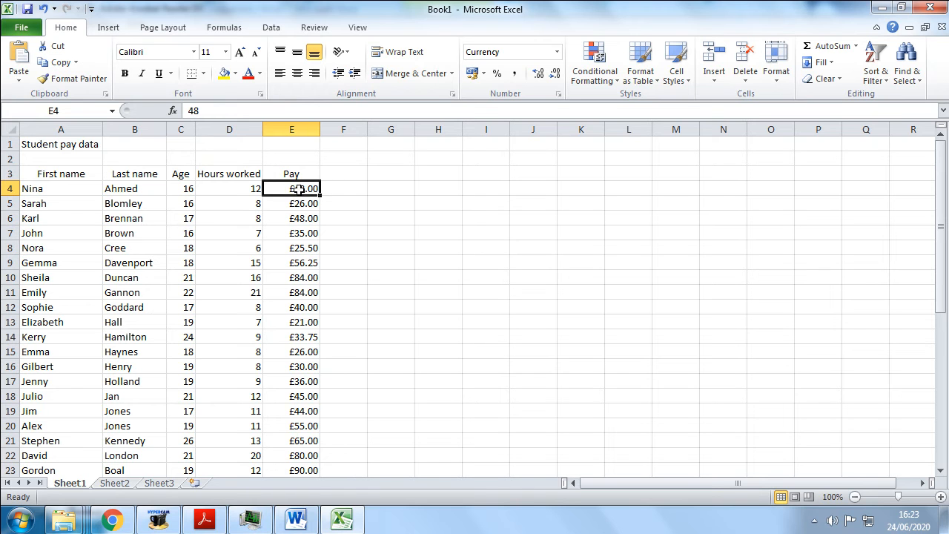
click(239, 189)
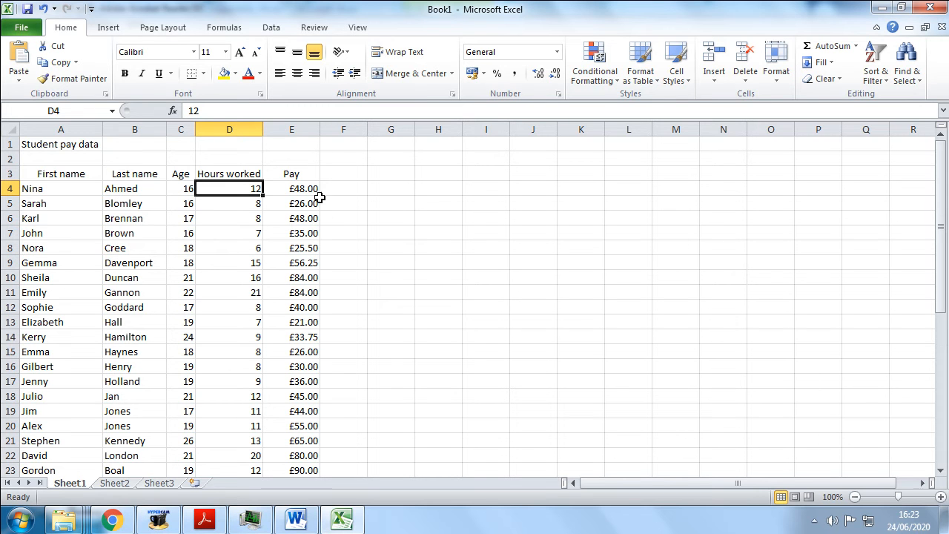
click(342, 519)
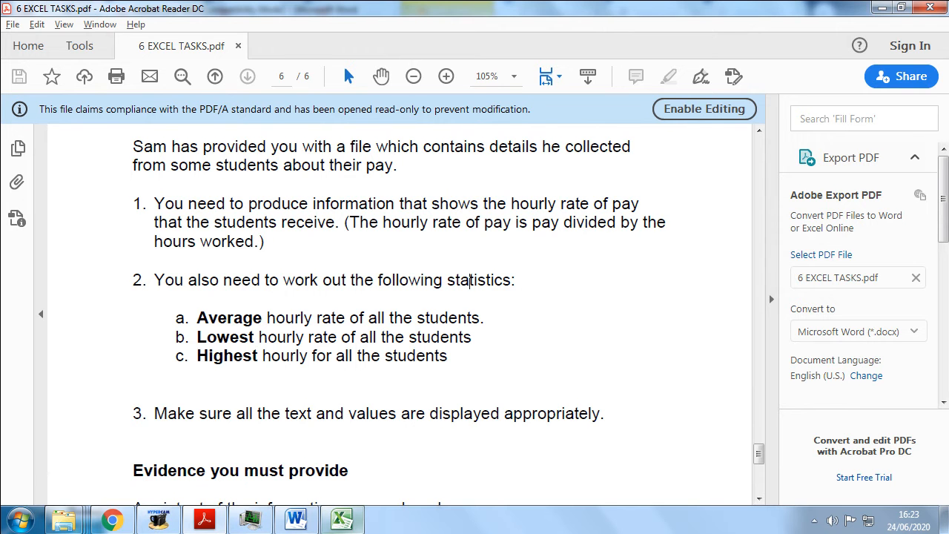
click(342, 519)
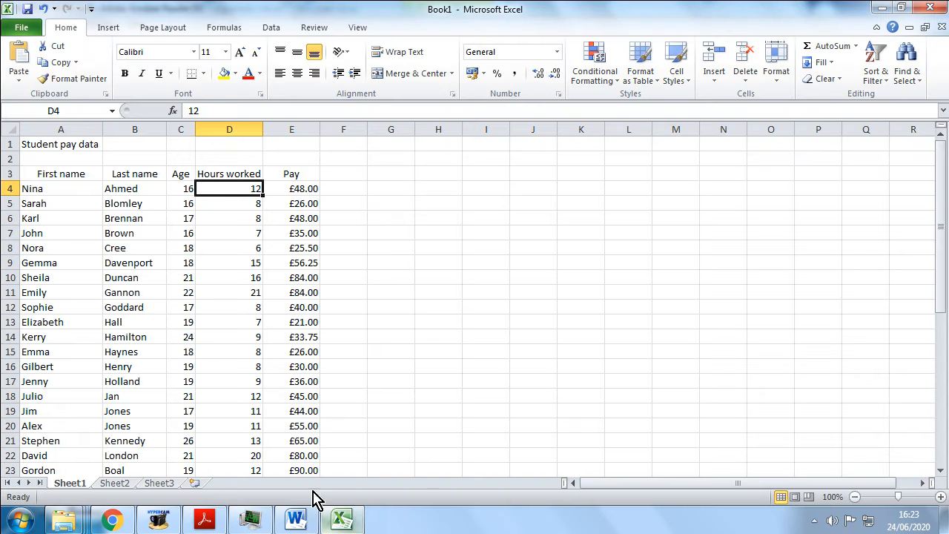
- Enter the heading Hourly pay in F3 and widen column F to fit it
click(344, 174)
text(hOURy pay)
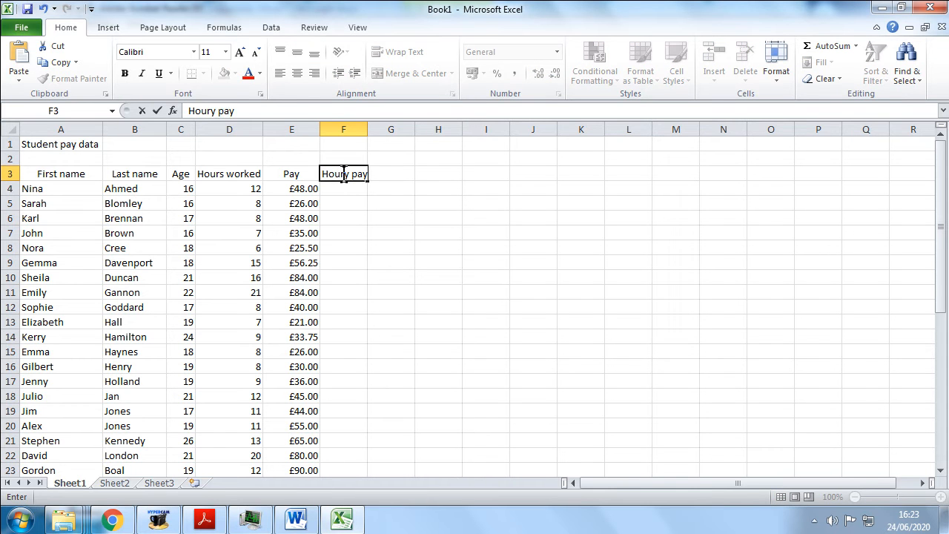
key(Return)
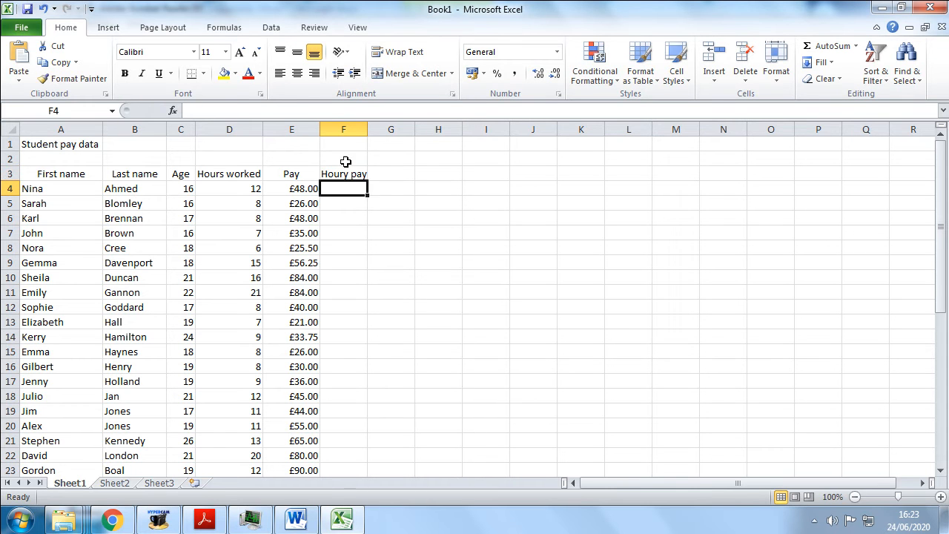
click(349, 129)
click(341, 175)
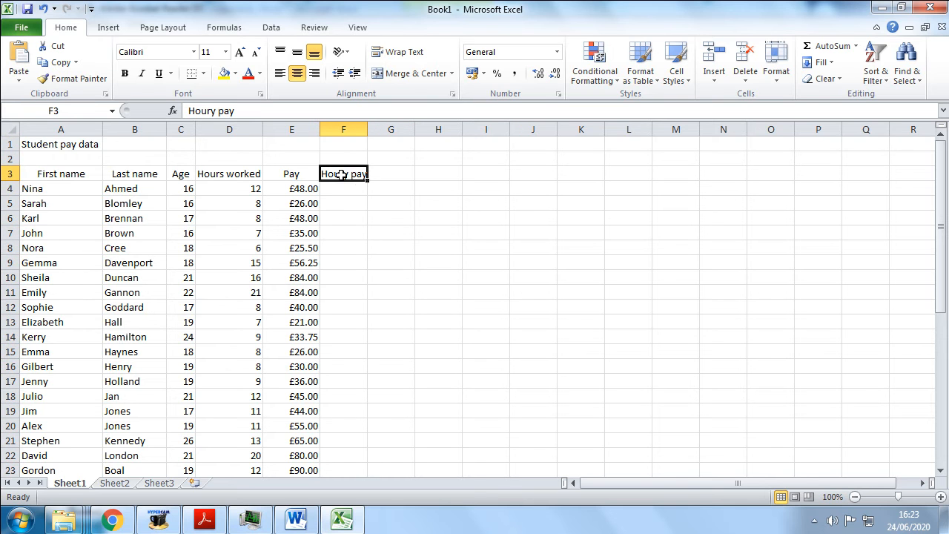
double_click(344, 174)
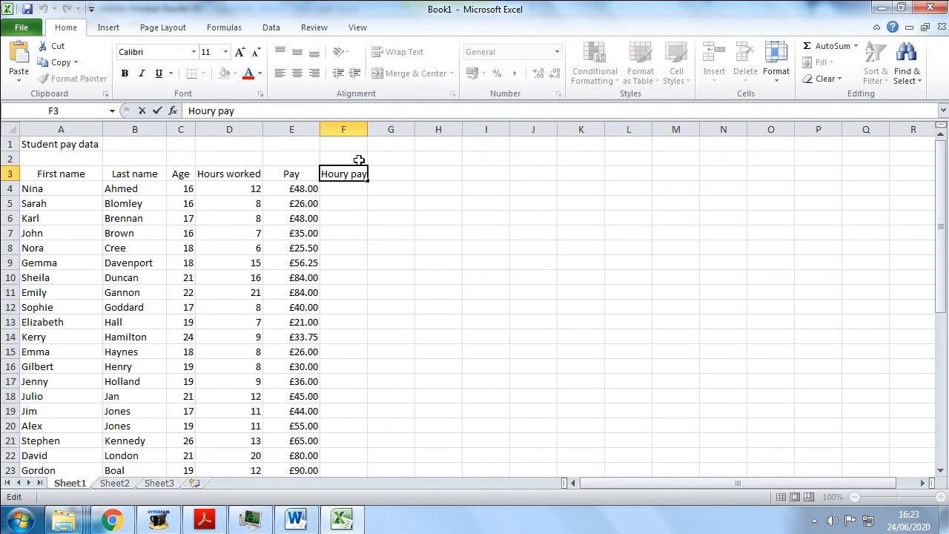
text(l)
key(Return)
drag(368, 130, 383, 129)
- Begin a formula in F4 for the first student's hourly pay
click(359, 187)
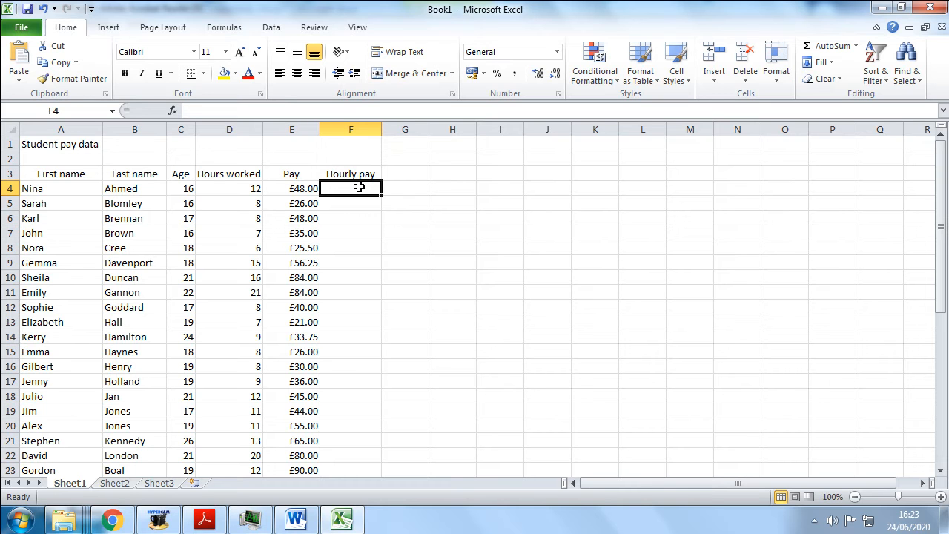
text(=)
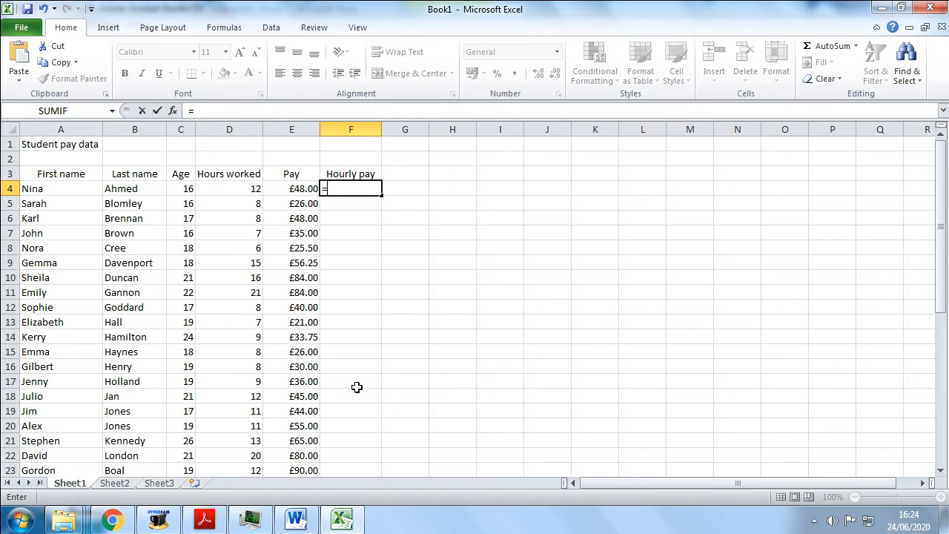
click(233, 189)
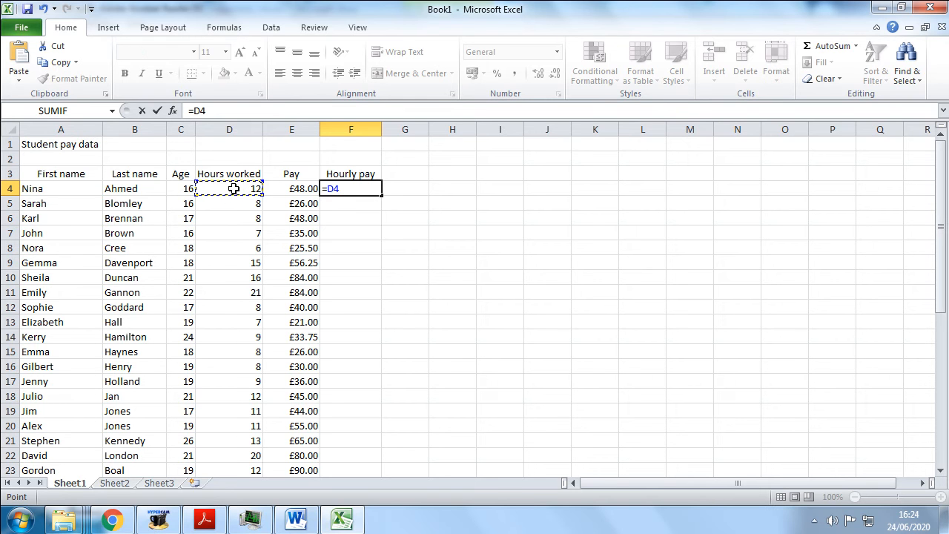
text(/)
click(280, 189)
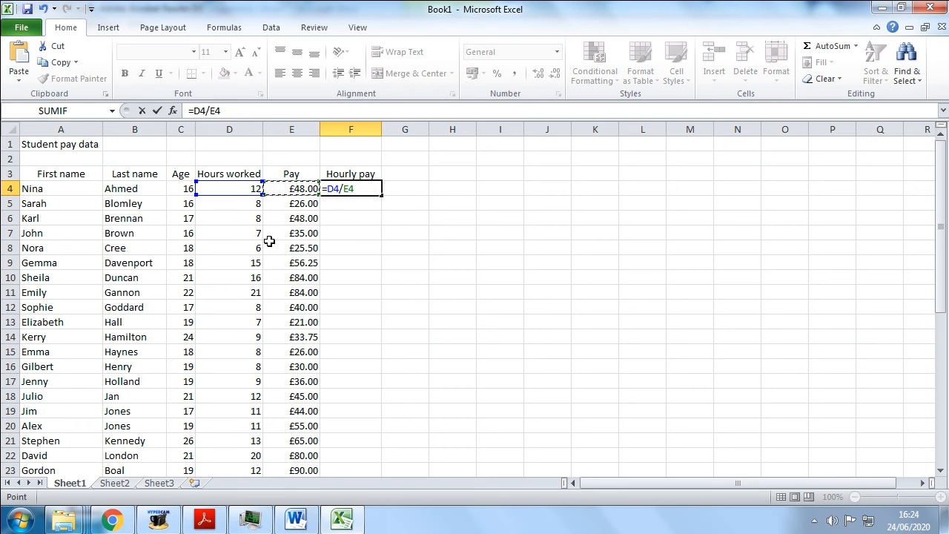
key(BackSpace)
key(BackSpace)
key(BackSpace)
key(BackSpace)
key(BackSpace)
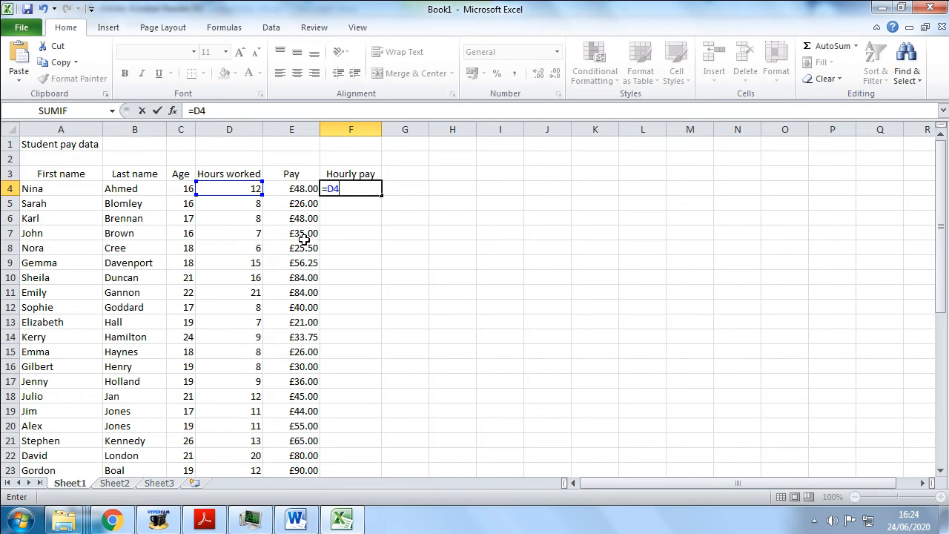
- Complete the F4 formula as =E4/D4, dividing the first student's pay by the hours worked
click(291, 189)
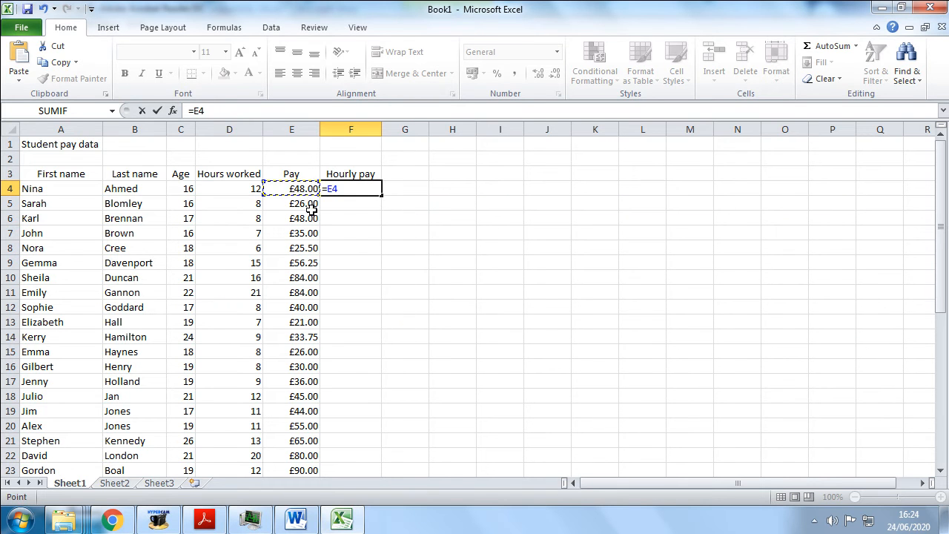
text(/)
click(234, 194)
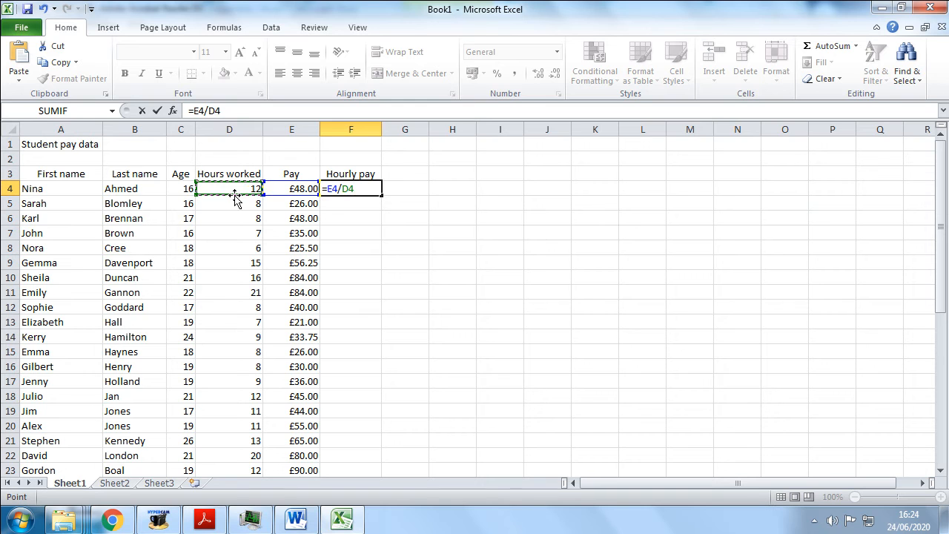
click(340, 189)
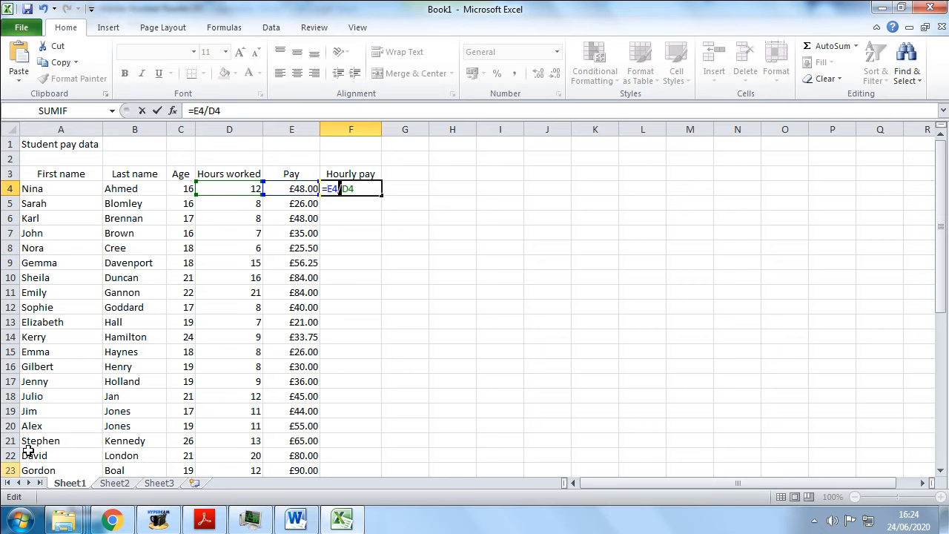
- Open Calculator beside the pay table and work out 12 divided by 48 to test the reversed division
click(16, 517)
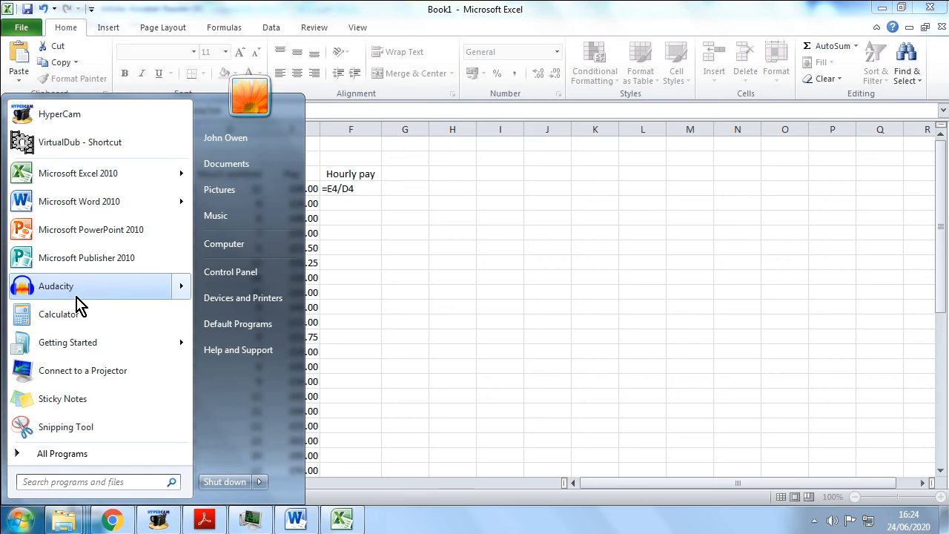
click(80, 315)
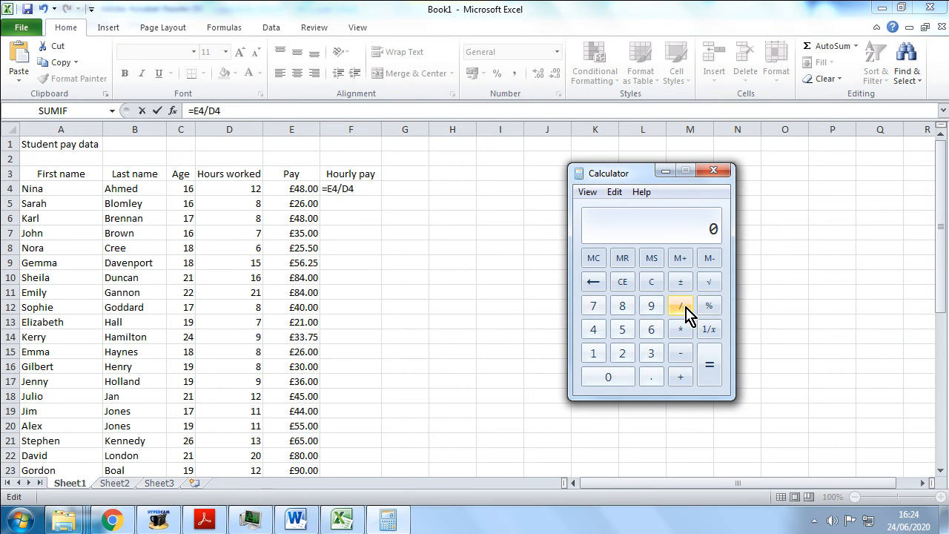
drag(641, 175, 580, 144)
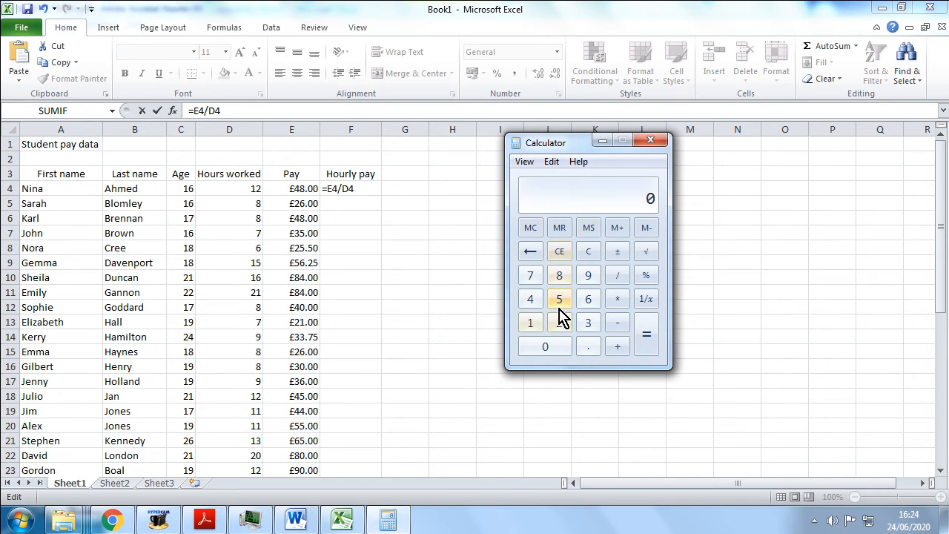
click(531, 323)
click(560, 323)
click(619, 273)
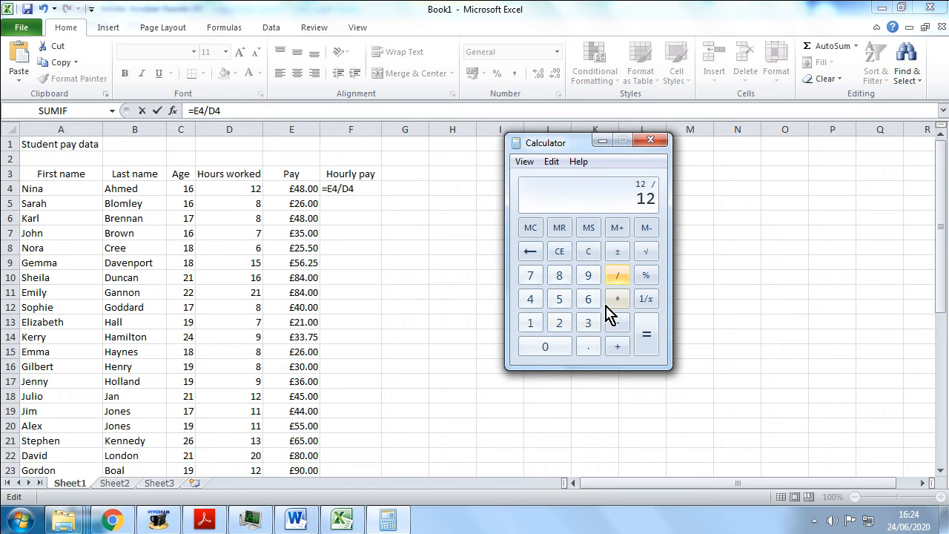
click(531, 299)
click(560, 275)
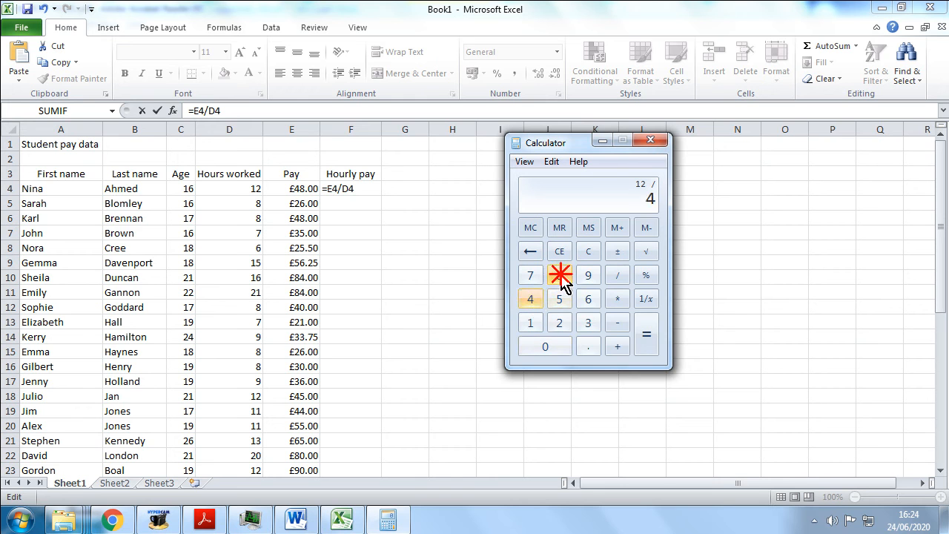
click(646, 330)
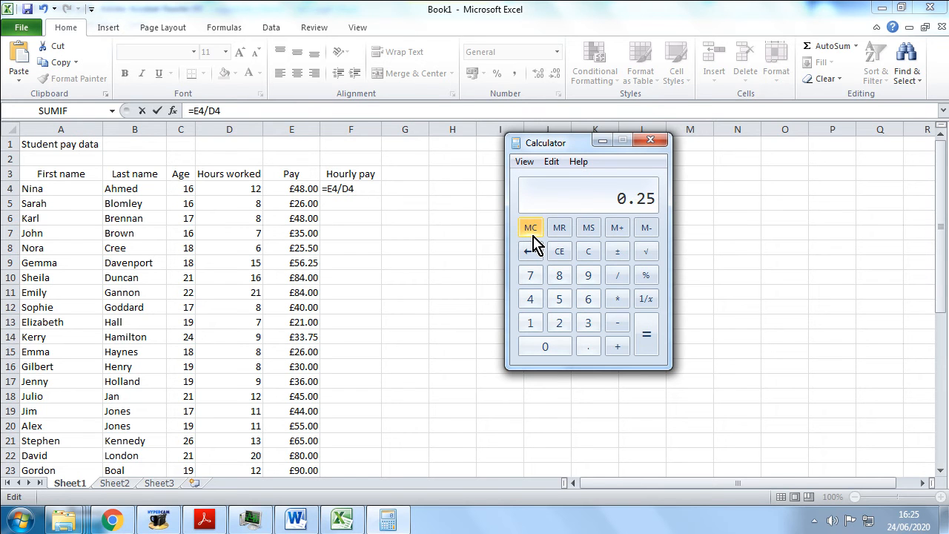
- Clear Calculator's display and memory, work out 48 divided by 12 to check the first student's hourly rate, and close Calculator
click(585, 232)
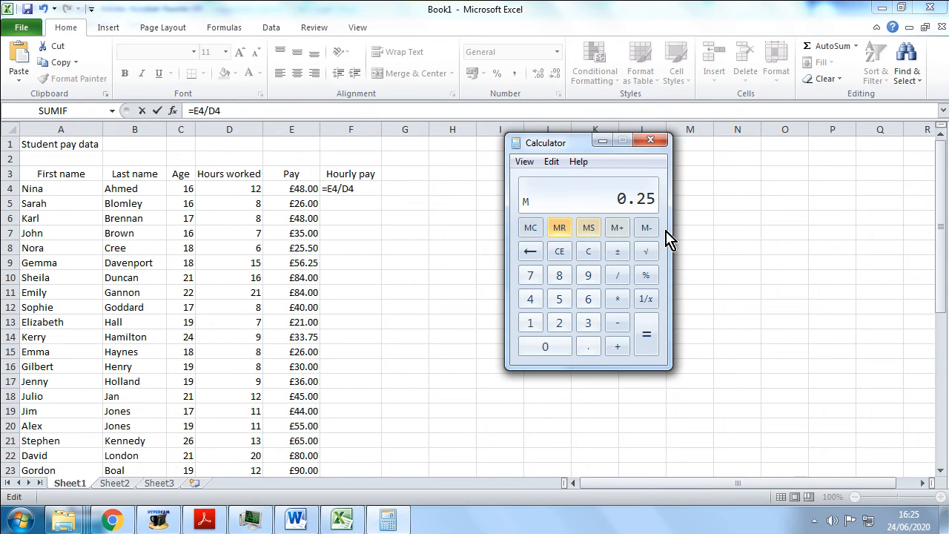
click(585, 254)
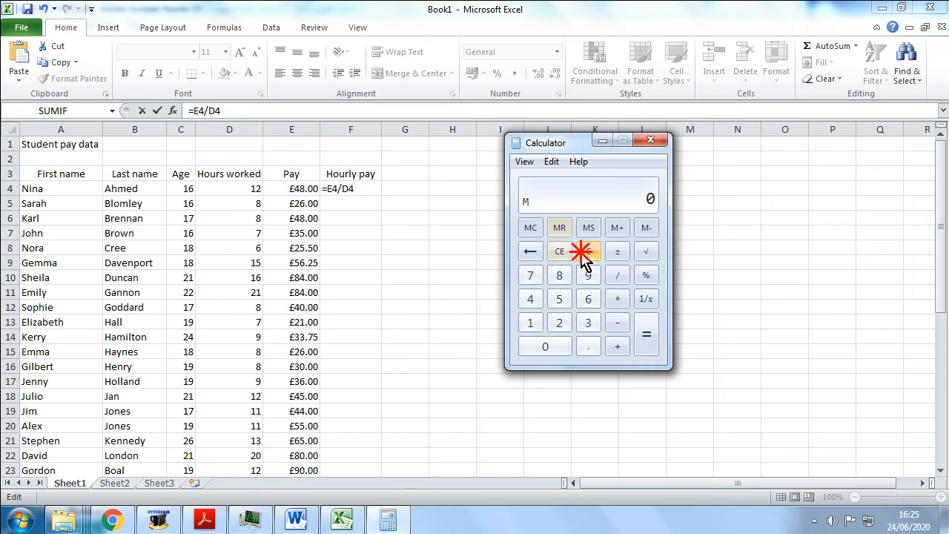
click(530, 229)
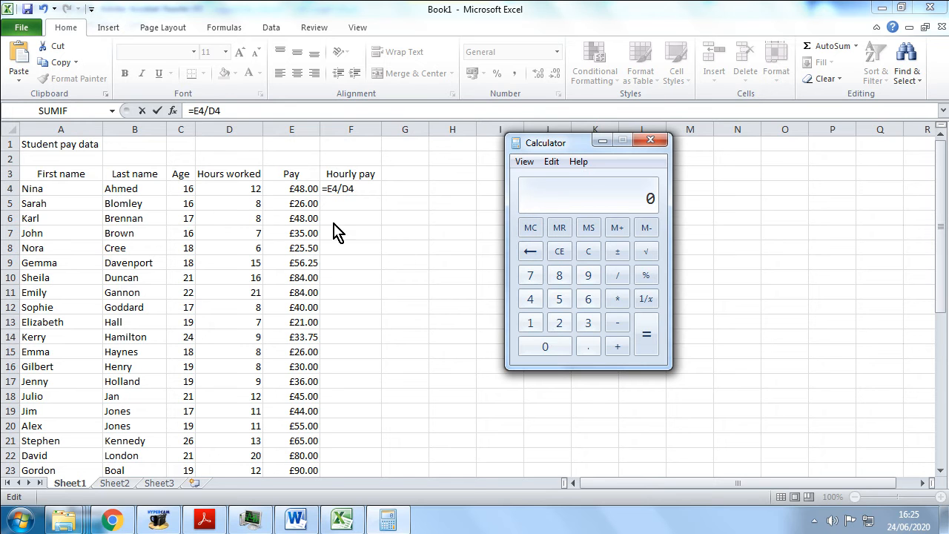
click(533, 299)
click(569, 268)
click(622, 275)
click(539, 332)
click(562, 332)
click(649, 355)
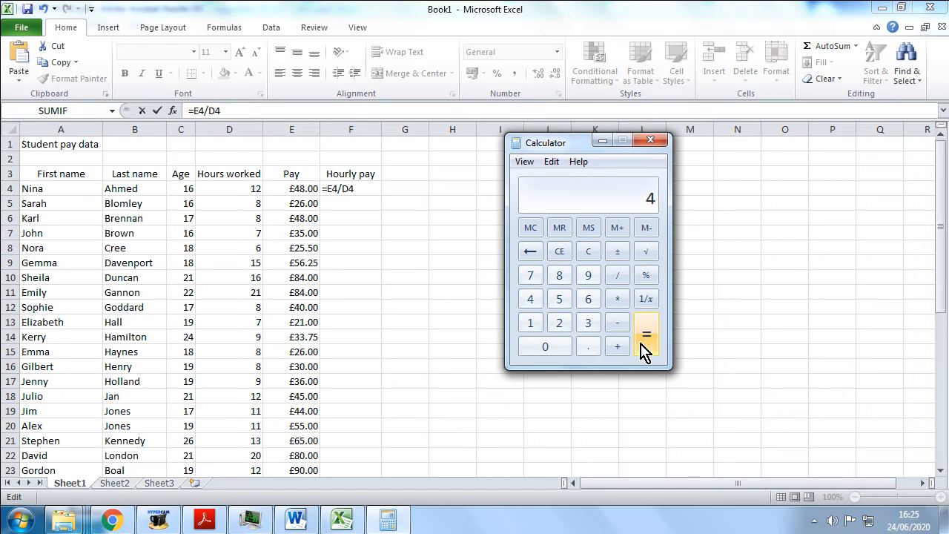
click(656, 141)
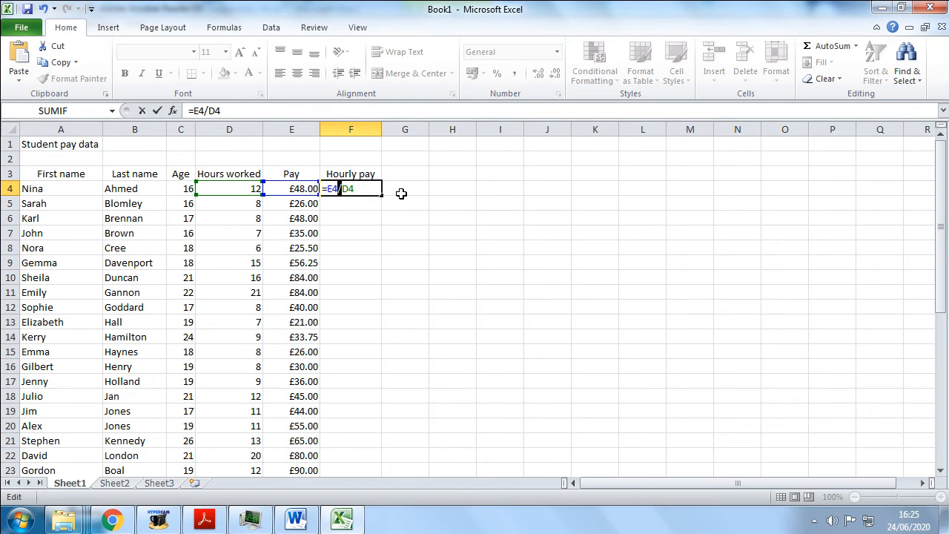
- Confirm the =E4/D4 formula in F4 and fill it down column F to the last student in row 43
key(Return)
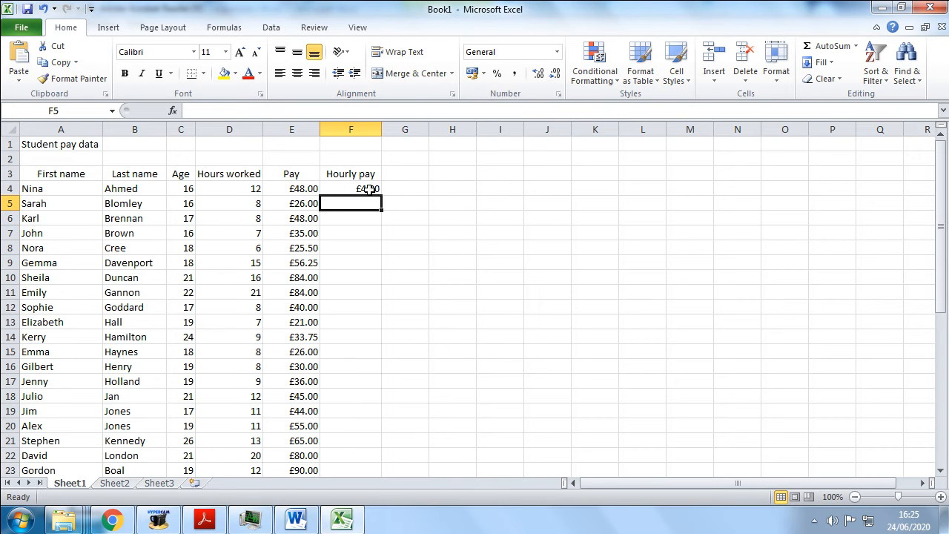
click(373, 189)
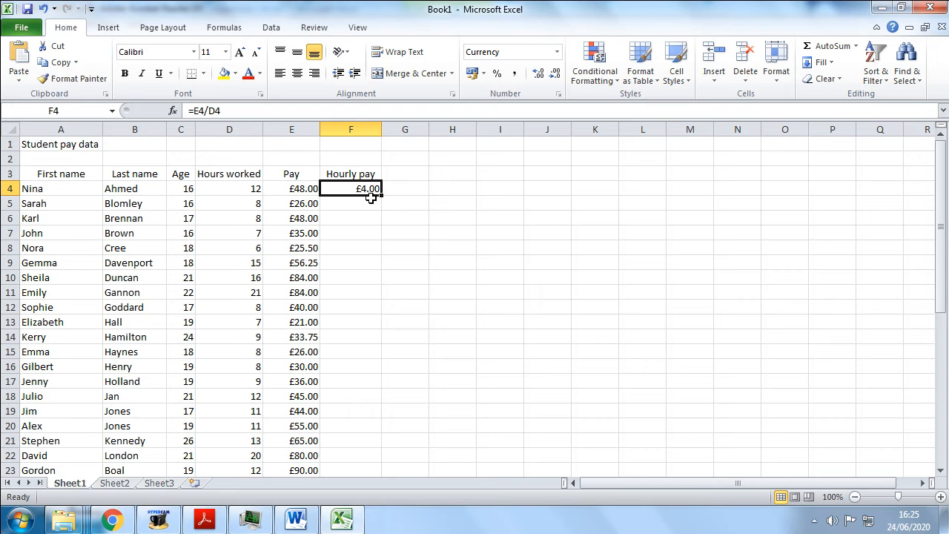
drag(381, 195, 376, 454)
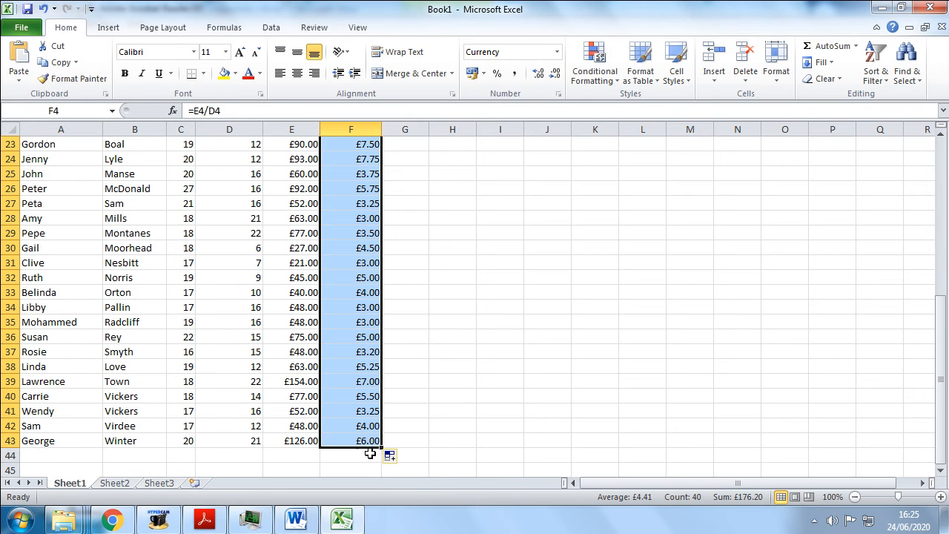
scroll(399, 304, up, 2)
scroll(399, 304, up, 5)
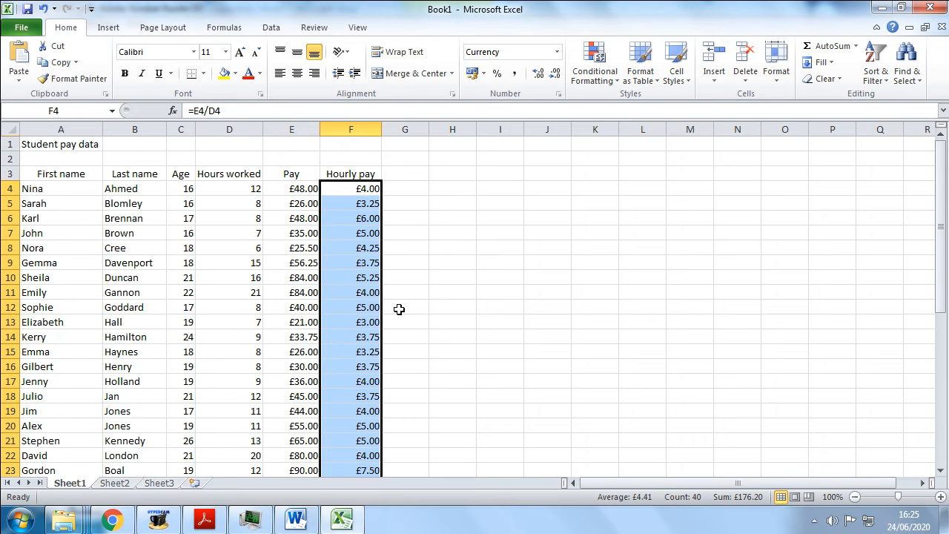
- Review the filled hourly pay column and check row 31's rate against its pay and hours worked
scroll(392, 316, down, 4)
scroll(391, 315, up, 3)
scroll(392, 315, down, 8)
scroll(391, 324, up, 2)
scroll(391, 323, up, 3)
scroll(391, 324, down, 3)
click(354, 276)
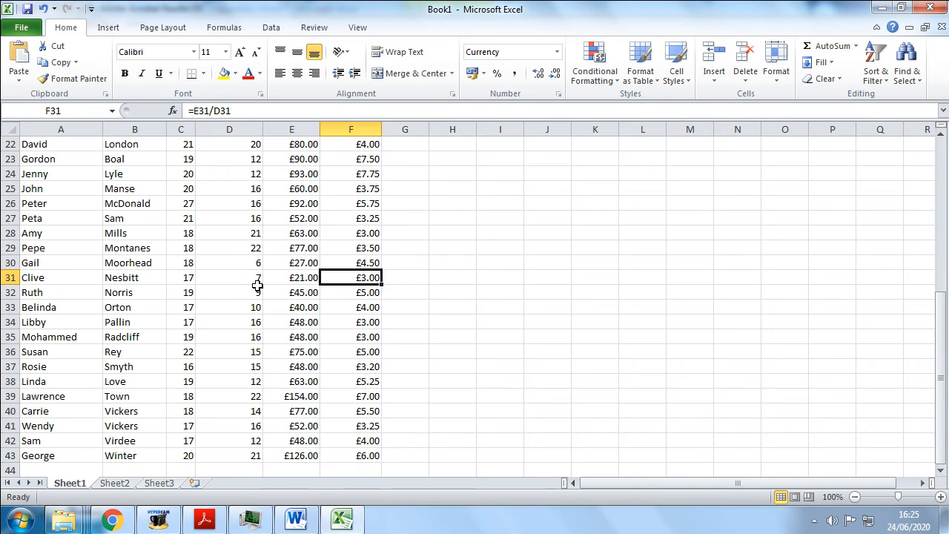
click(292, 277)
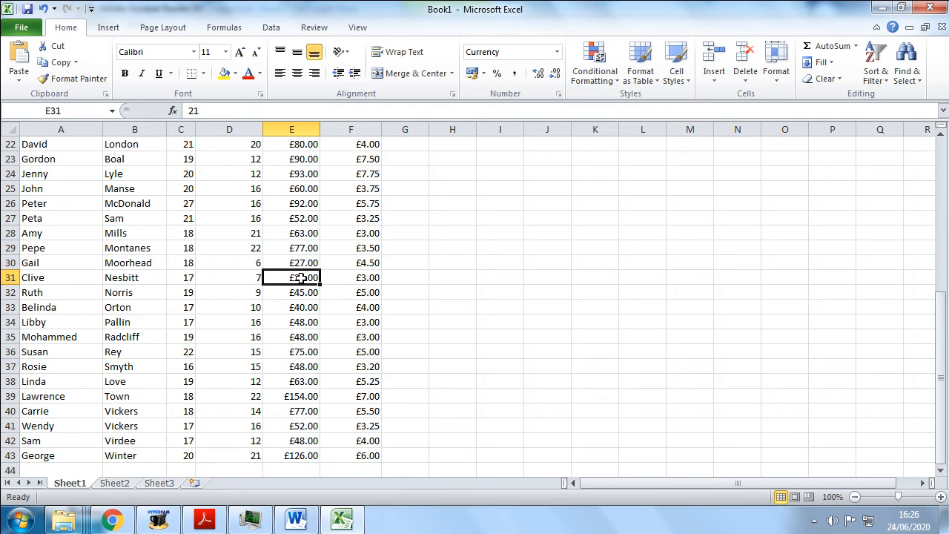
click(248, 278)
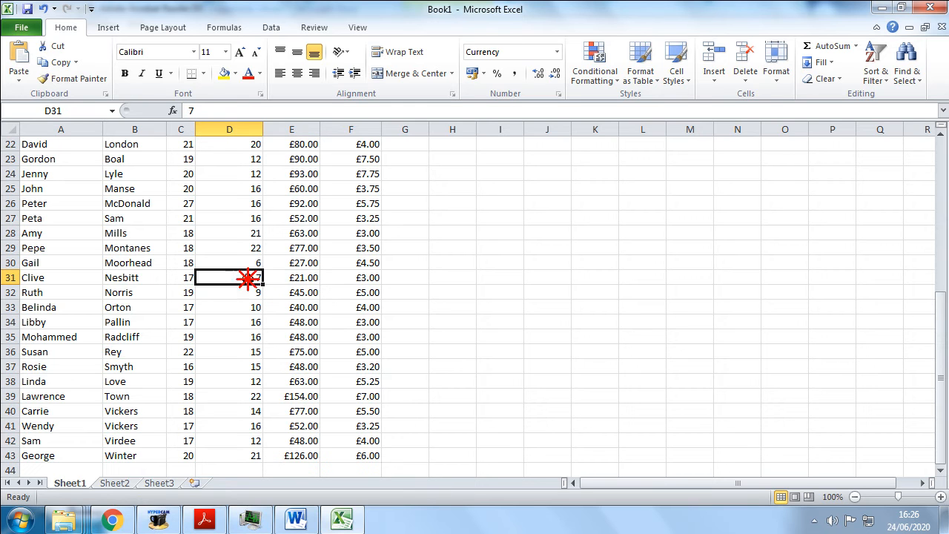
click(370, 278)
click(305, 277)
- Check row 12's hourly pay against its hours and pay, and recheck the first student's formula in F4
scroll(305, 277, up, 5)
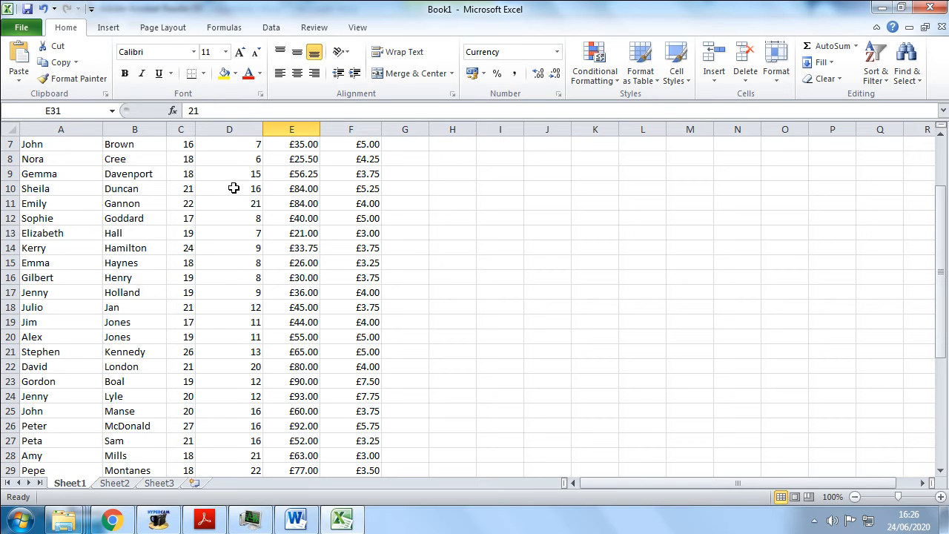
click(252, 215)
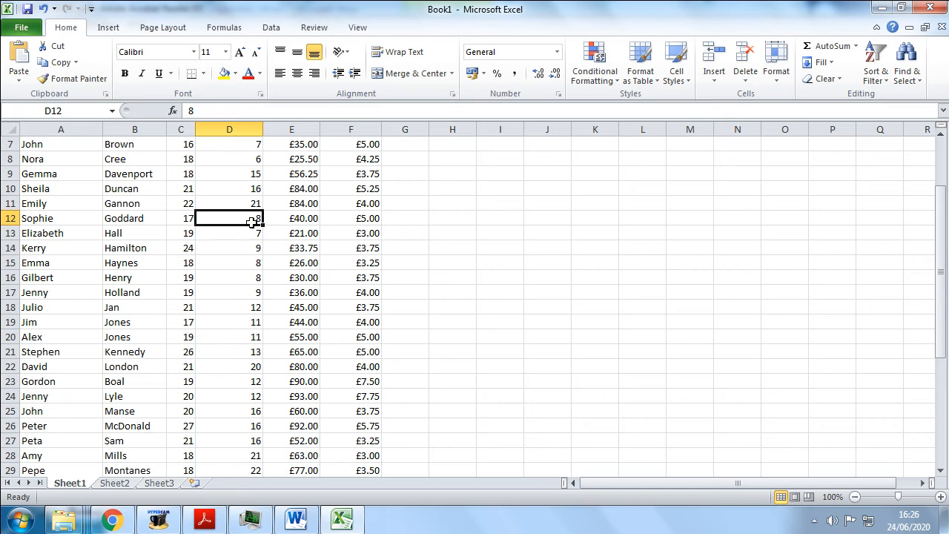
click(348, 217)
click(284, 218)
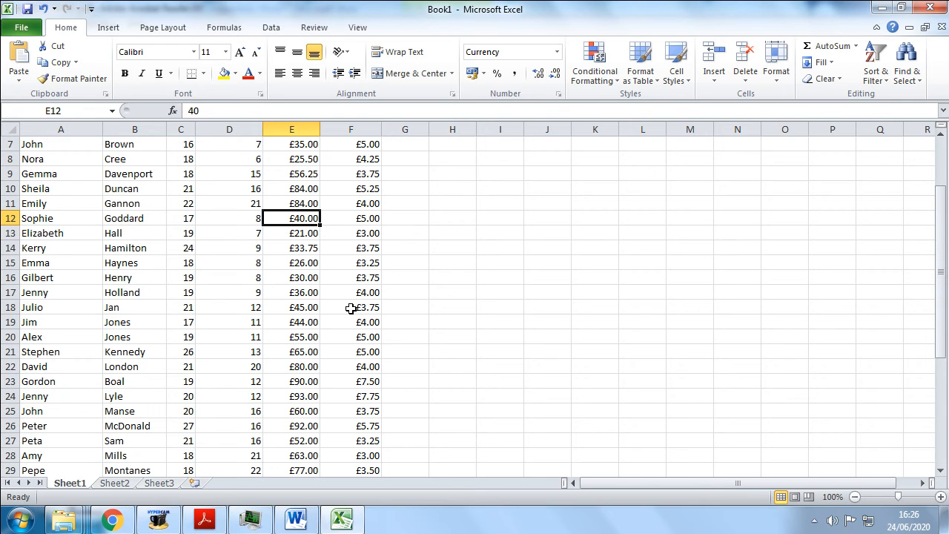
scroll(351, 309, down, 7)
scroll(349, 311, up, 5)
scroll(348, 324, up, 4)
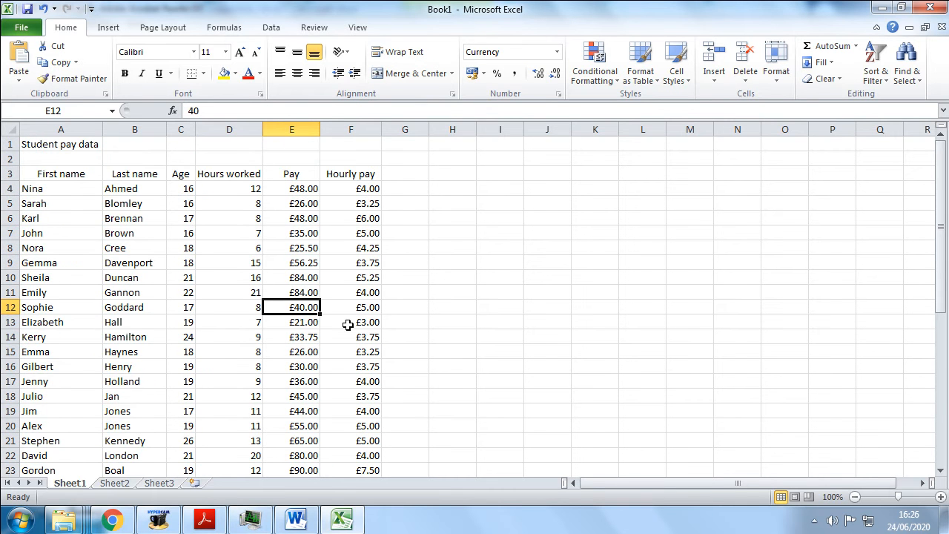
click(362, 192)
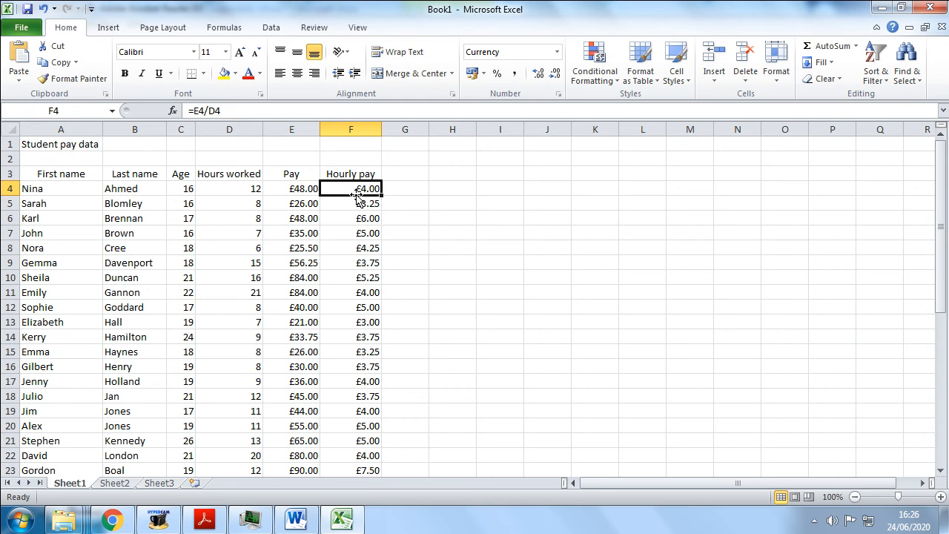
scroll(338, 265, down, 1)
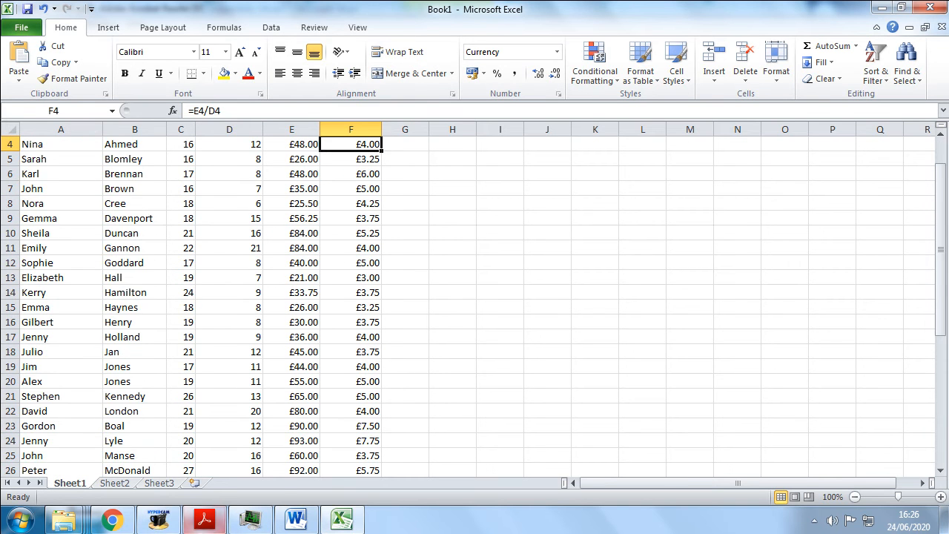
- Switch to Acrobat Reader, read the average, lowest and highest statistics required in item 2 of the task, and return to Excel
click(205, 519)
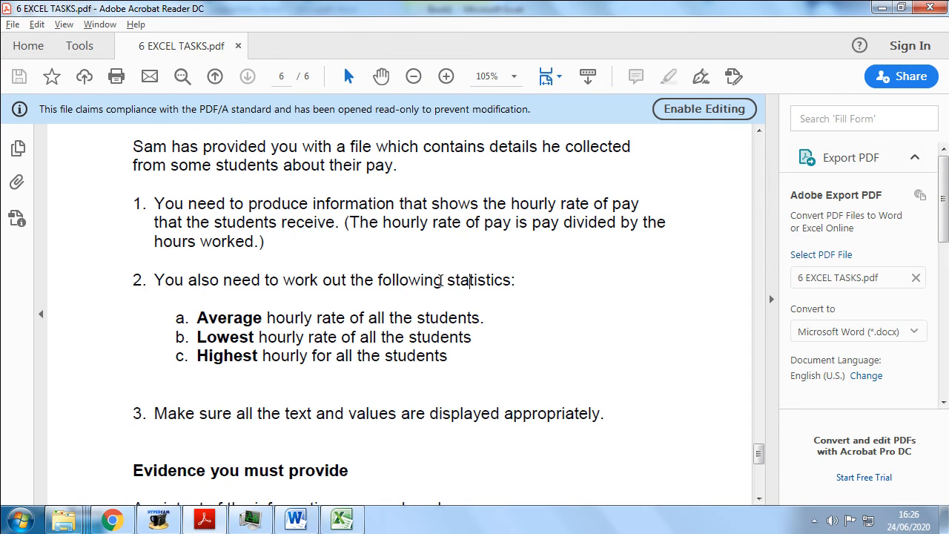
drag(525, 280, 105, 278)
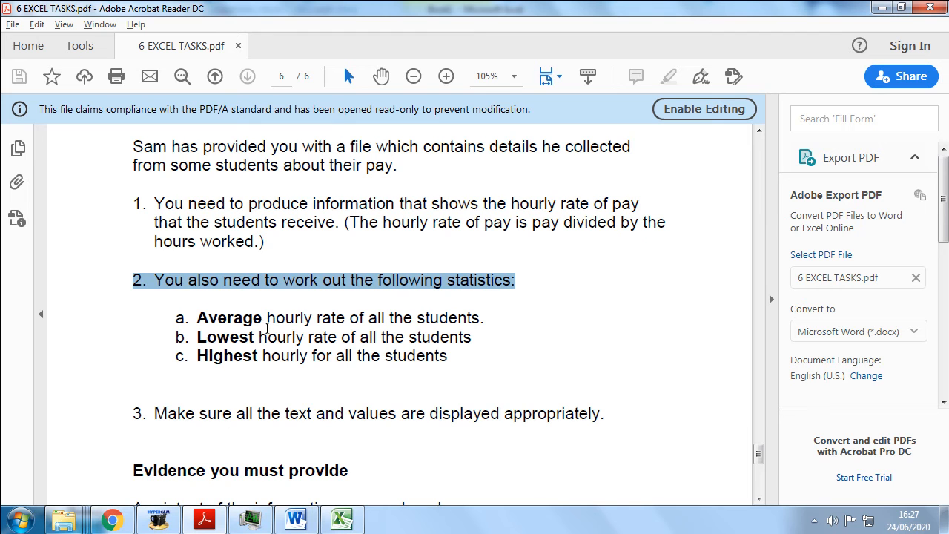
drag(194, 338, 255, 338)
drag(197, 356, 263, 358)
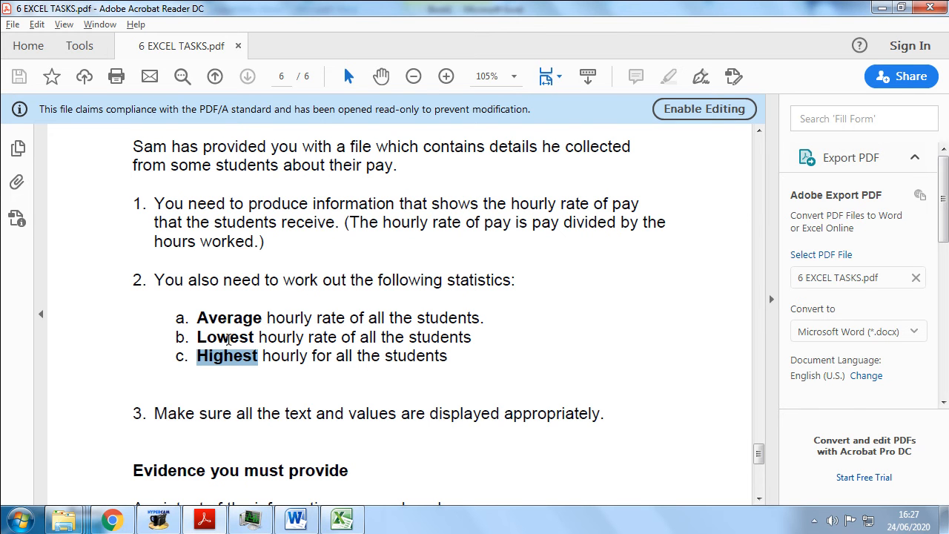
click(342, 520)
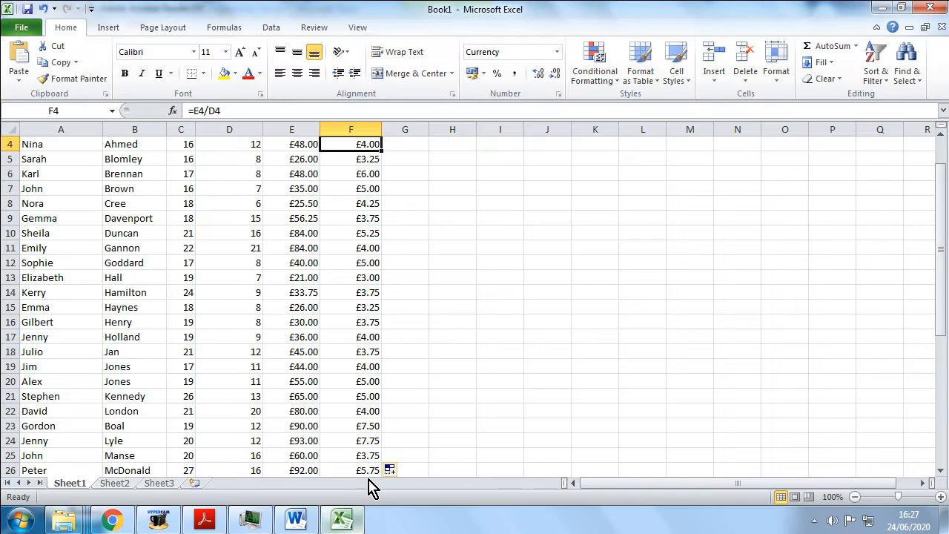
click(405, 174)
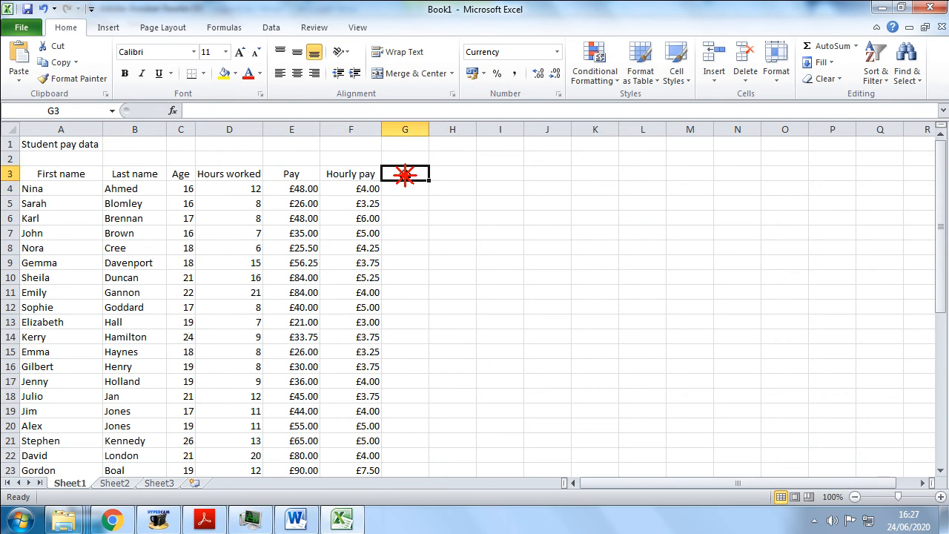
text(Average)
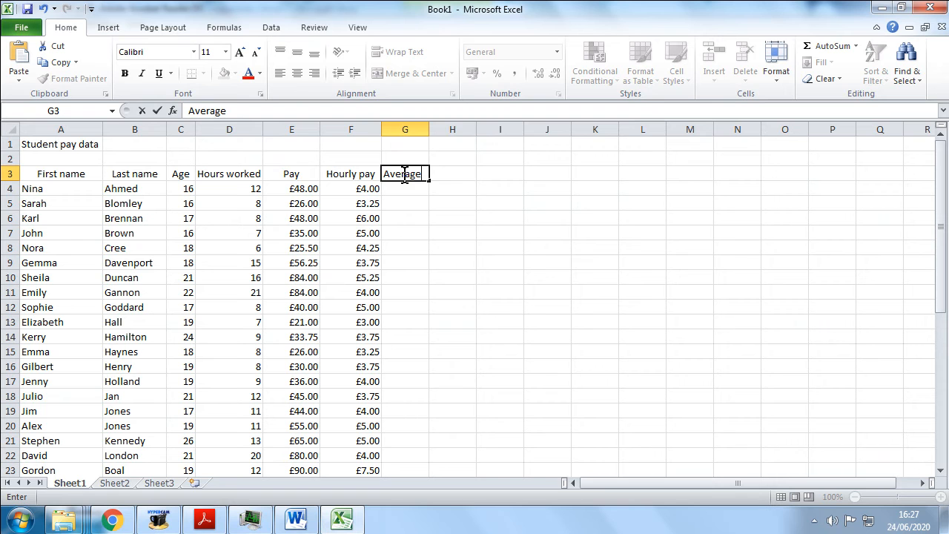
click(435, 173)
click(497, 175)
click(408, 175)
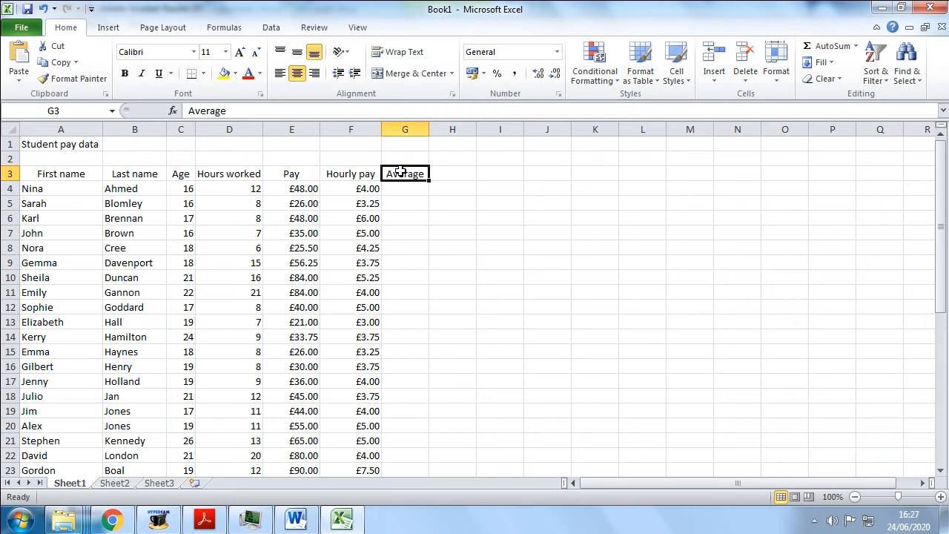
key(Delete)
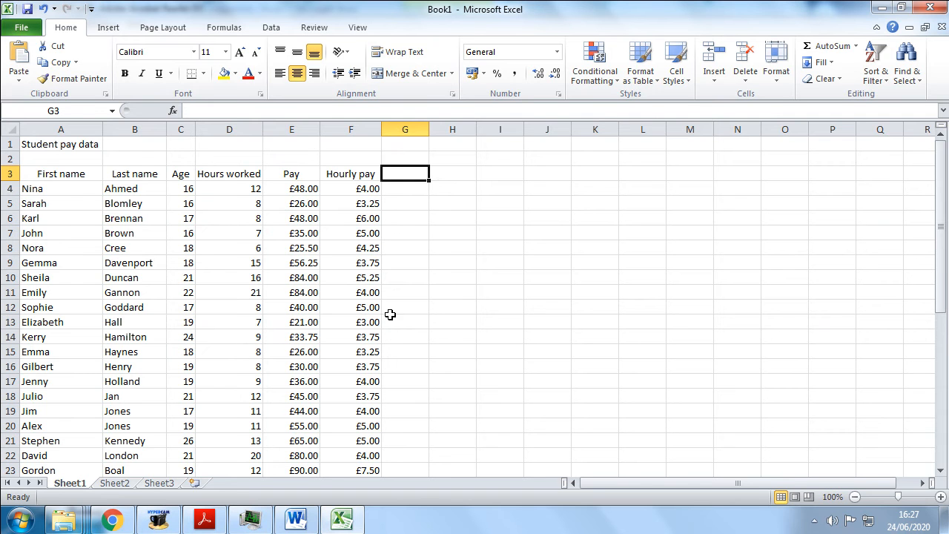
- Examine the hourly pay column from F4 to F43 and the empty rows beneath it for placing the statistics
scroll(388, 300, down, 6)
scroll(389, 304, down, 4)
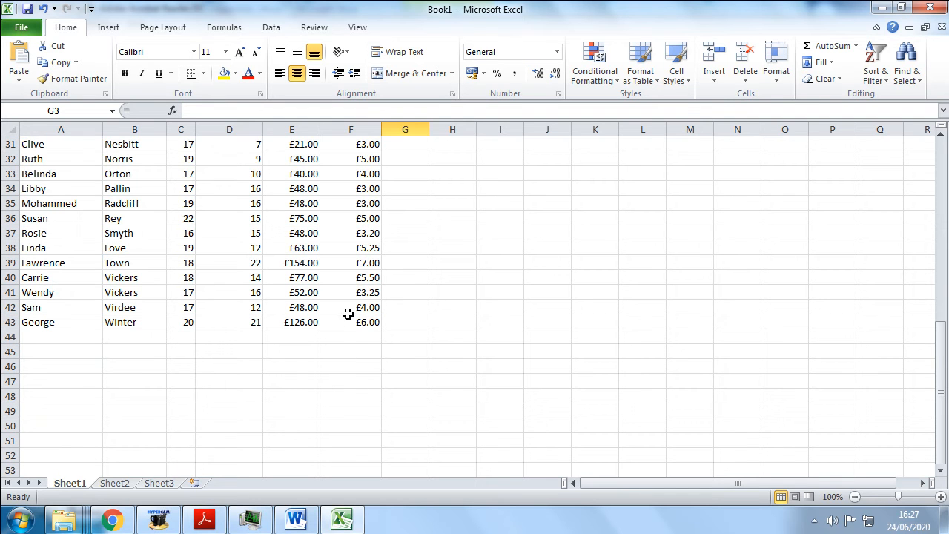
scroll(319, 413, up, 10)
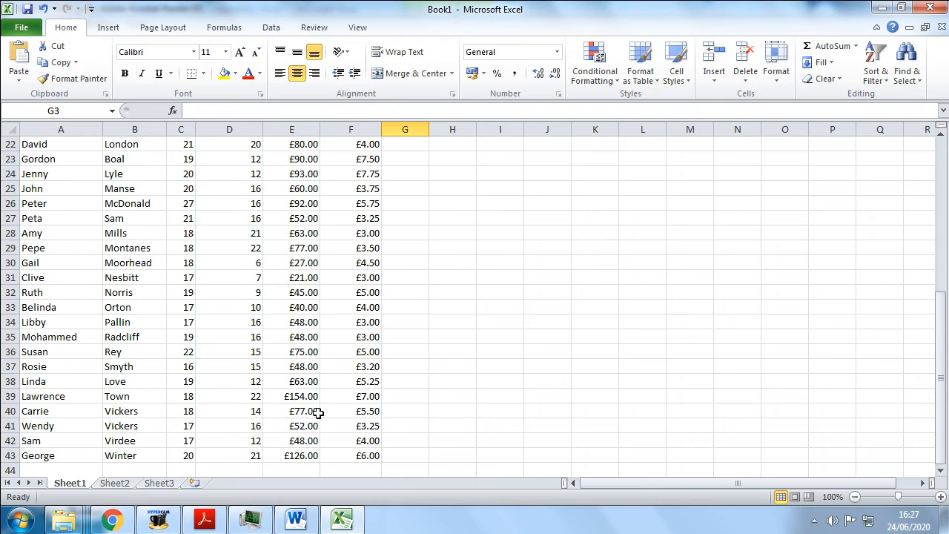
drag(364, 188, 360, 444)
click(353, 452)
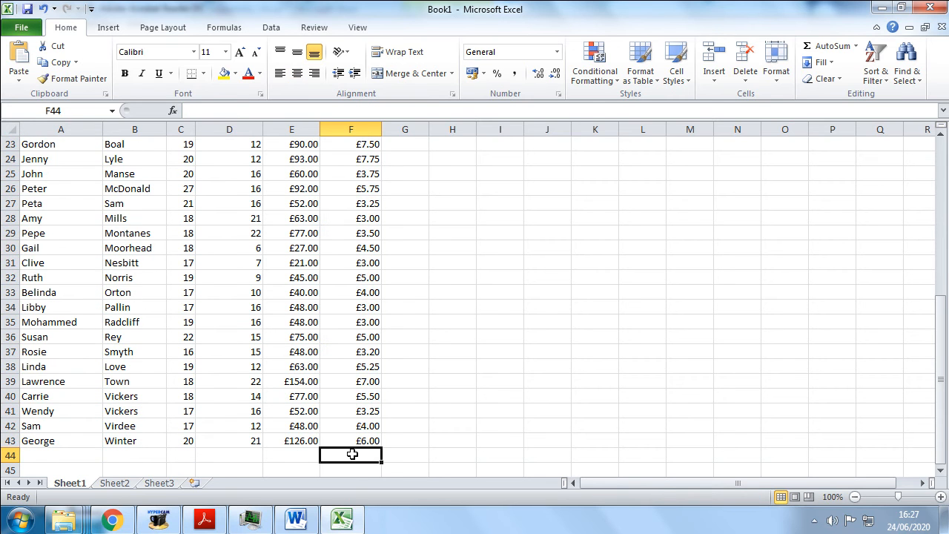
scroll(344, 396, up, 3)
scroll(344, 396, down, 8)
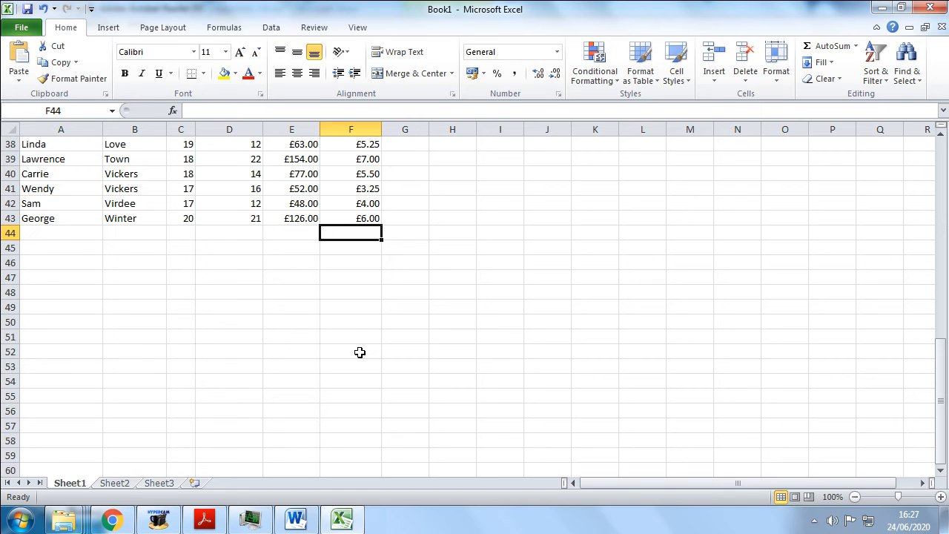
scroll(360, 352, up, 12)
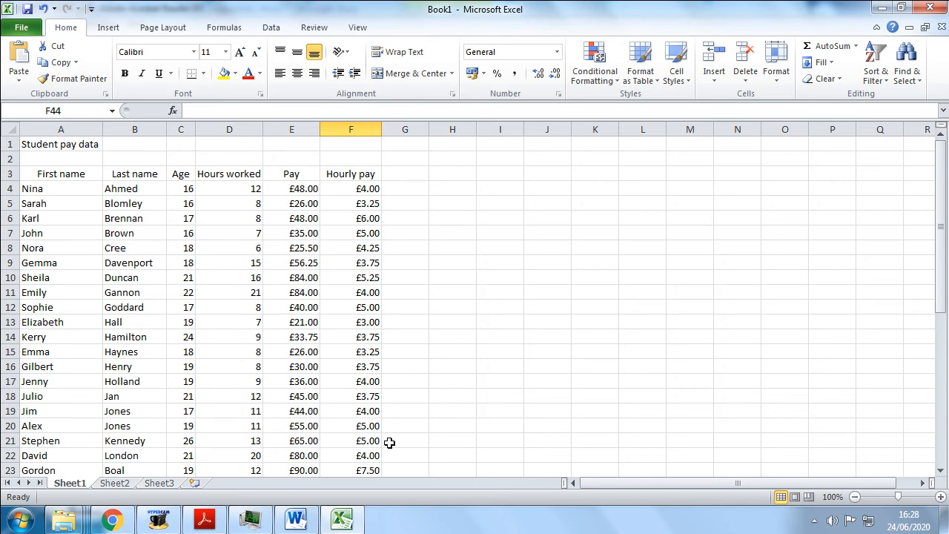
- Select the hourly rates from F43 up to F4, inspect the space below the table, and clear the selection
scroll(314, 455, down, 7)
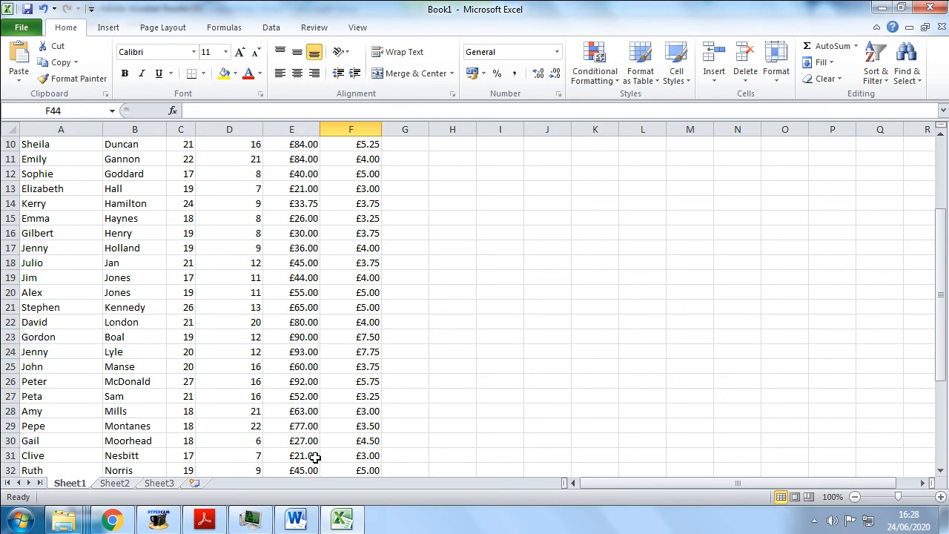
scroll(313, 455, down, 4)
click(356, 306)
drag(360, 282, 347, 178)
scroll(333, 371, down, 8)
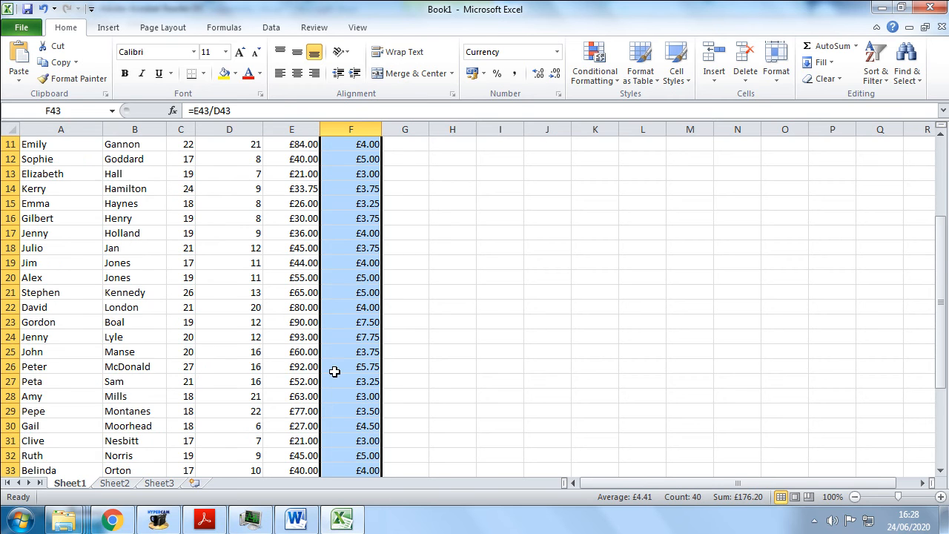
scroll(334, 371, down, 3)
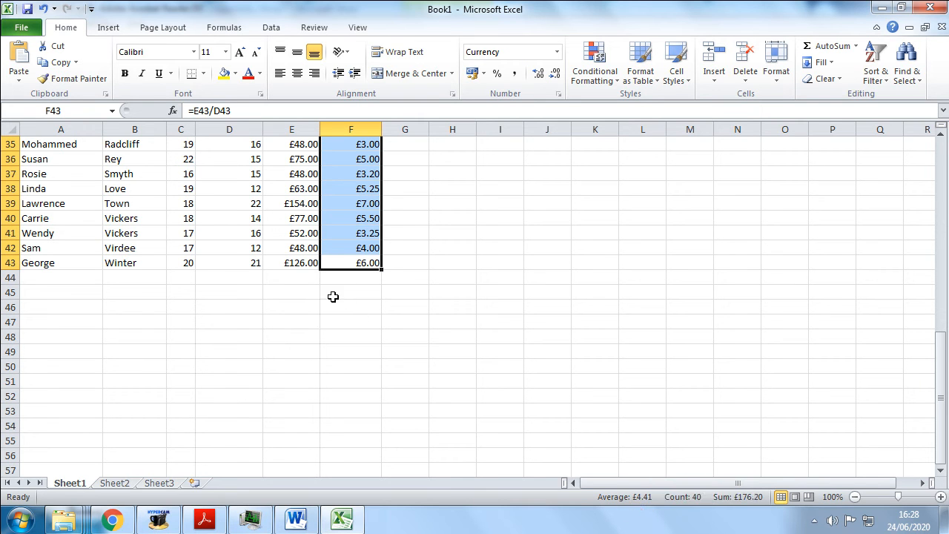
click(386, 372)
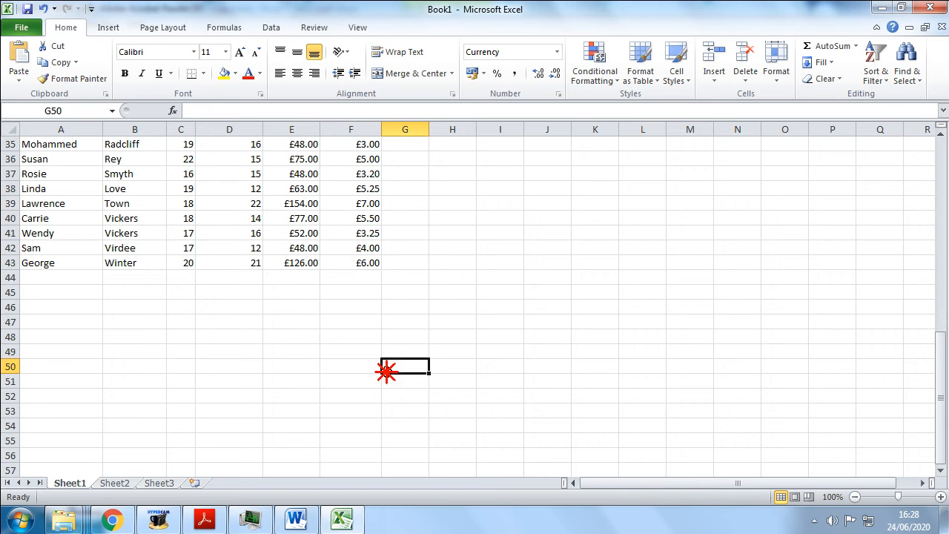
- Review the hourly rates up from F43 and the empty cells F45 and F46 below the table
drag(346, 265, 356, 173)
scroll(350, 307, down, 10)
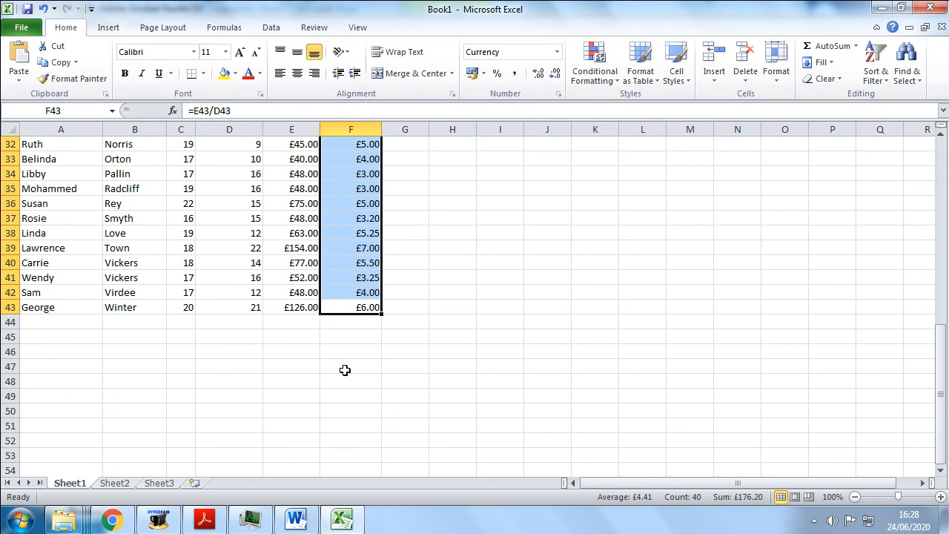
click(343, 336)
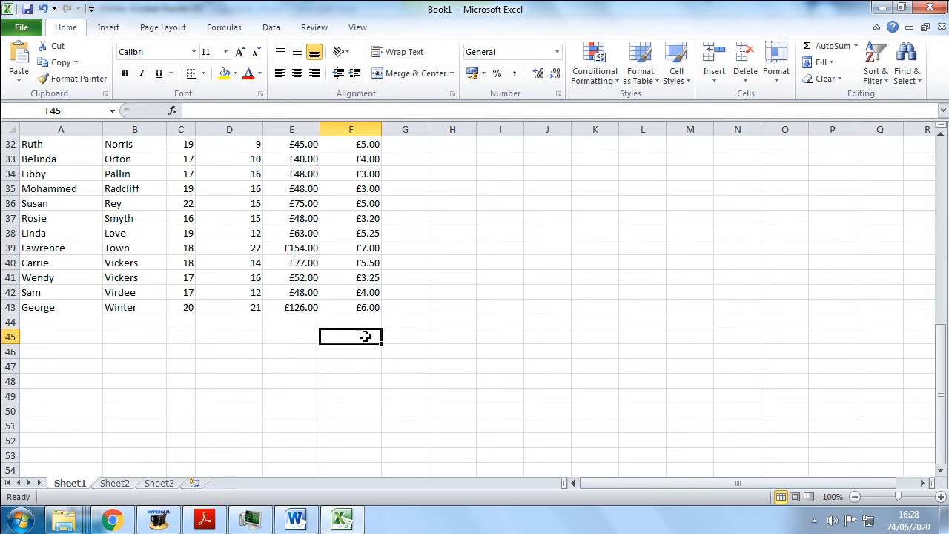
drag(365, 306, 343, 152)
click(364, 306)
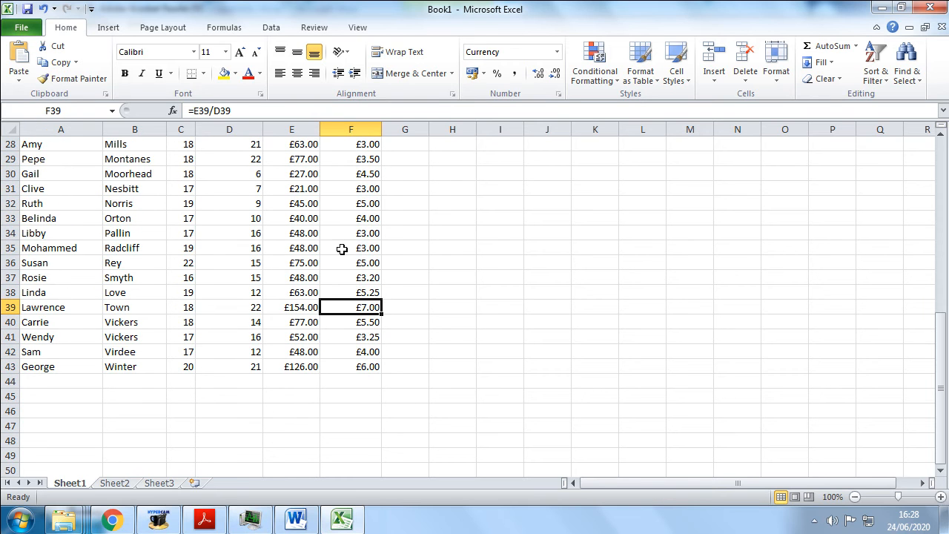
click(352, 401)
click(352, 417)
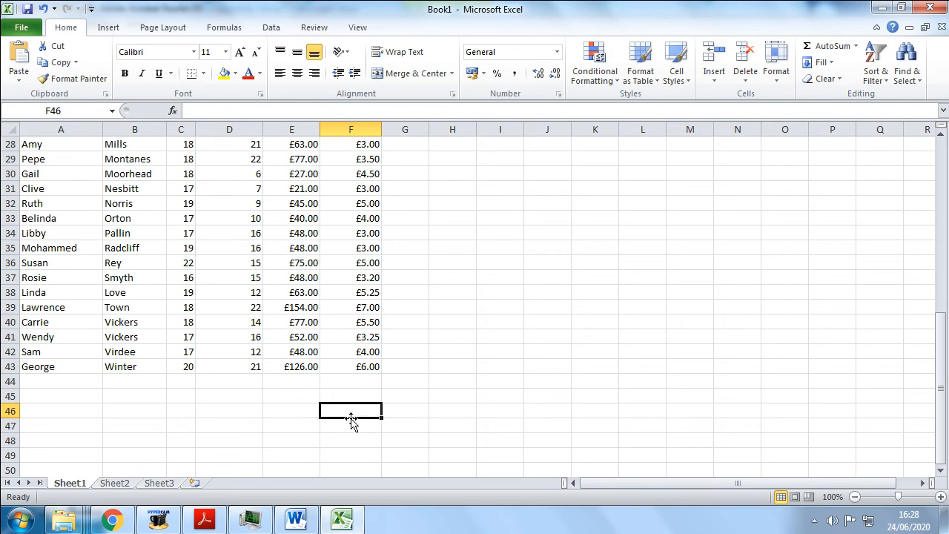
- Label cells E45, E46 and E47 as Average, Lowest and Highest
click(295, 395)
text(Average)
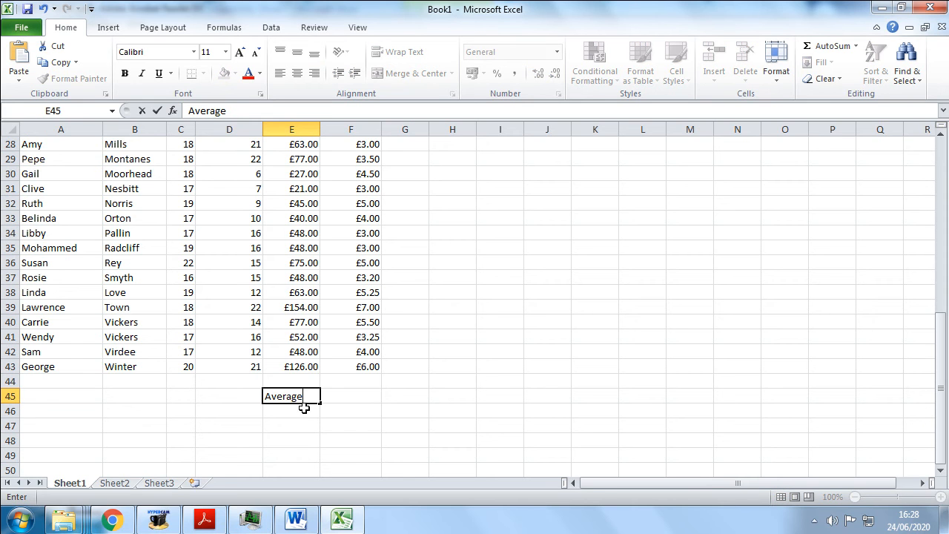
click(304, 407)
text(M)
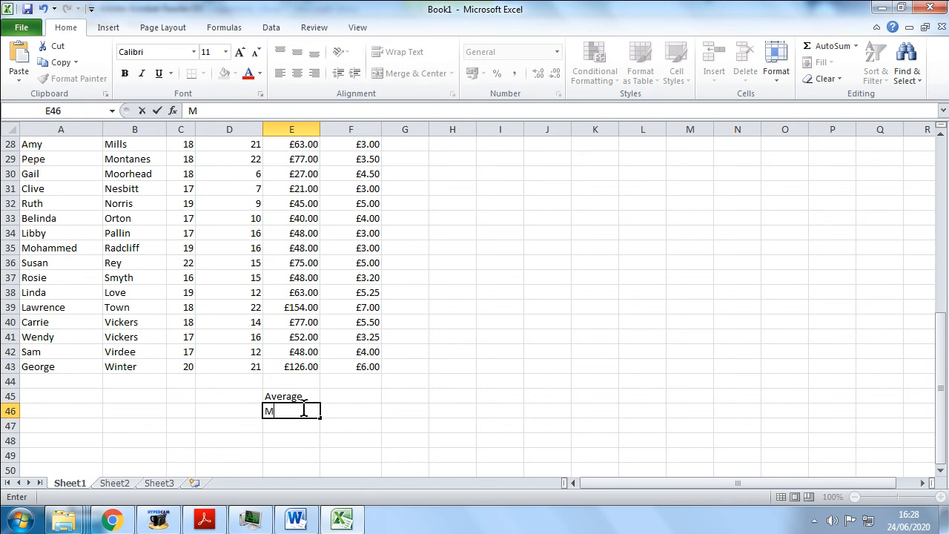
key(BackSpace)
text(Lowest)
key(Return)
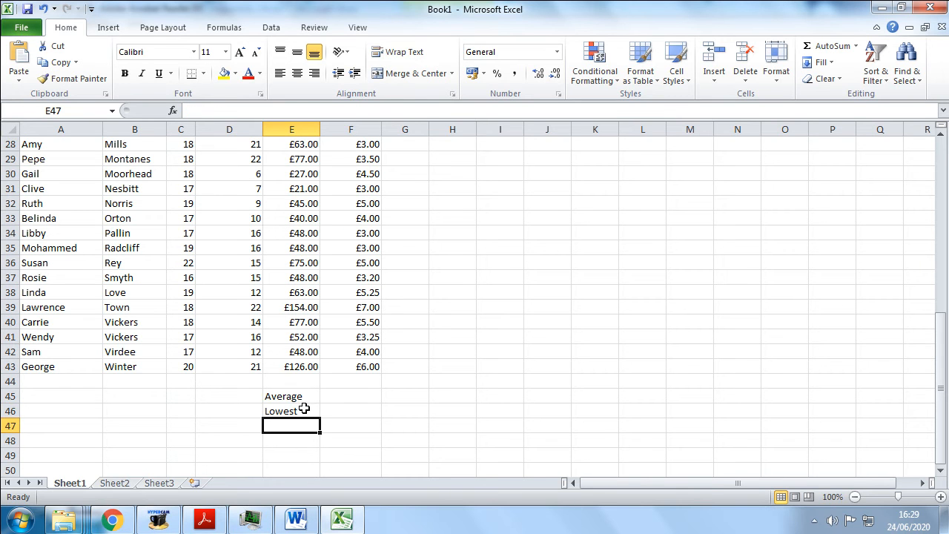
text(Highest)
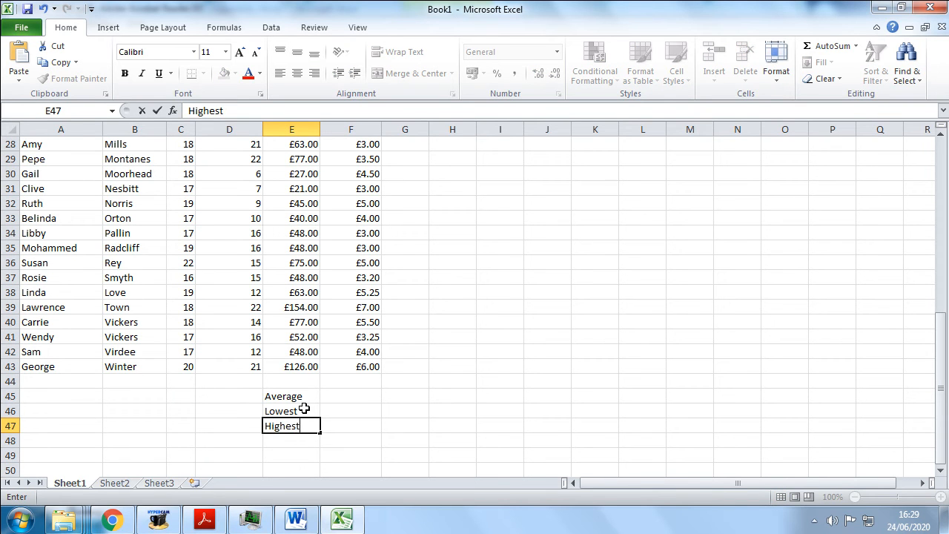
key(Return)
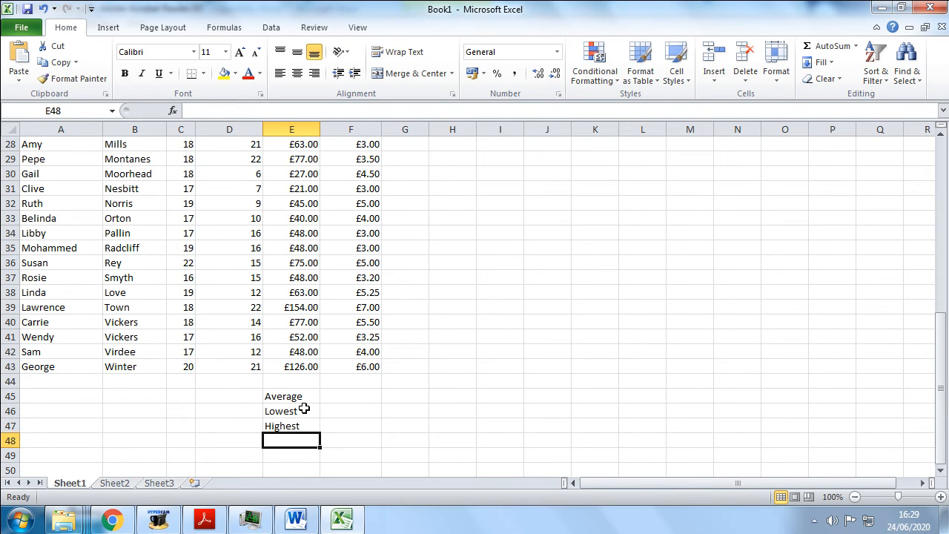
- Enter the formula =sum(F4:F43) in F45, beside the Average label
click(334, 395)
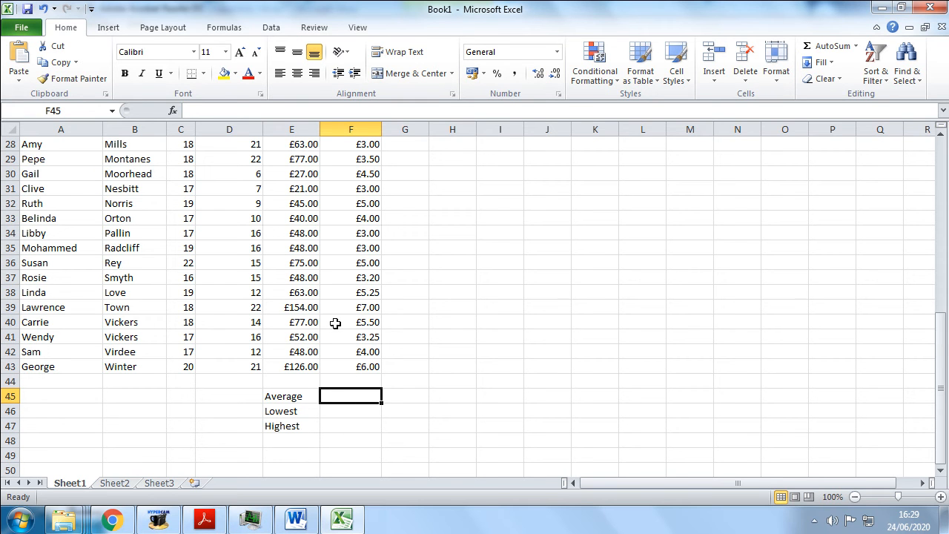
text(=sum)
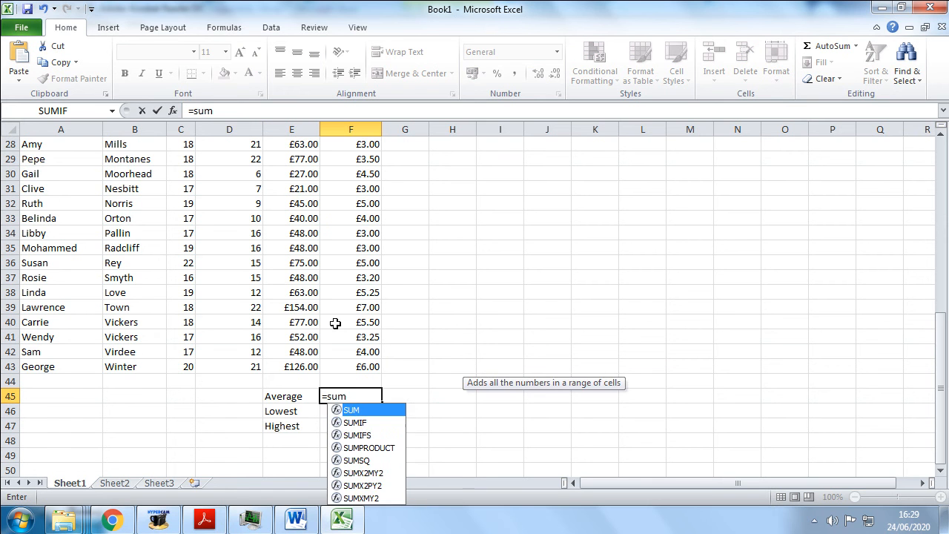
text(()
drag(365, 365, 354, 171)
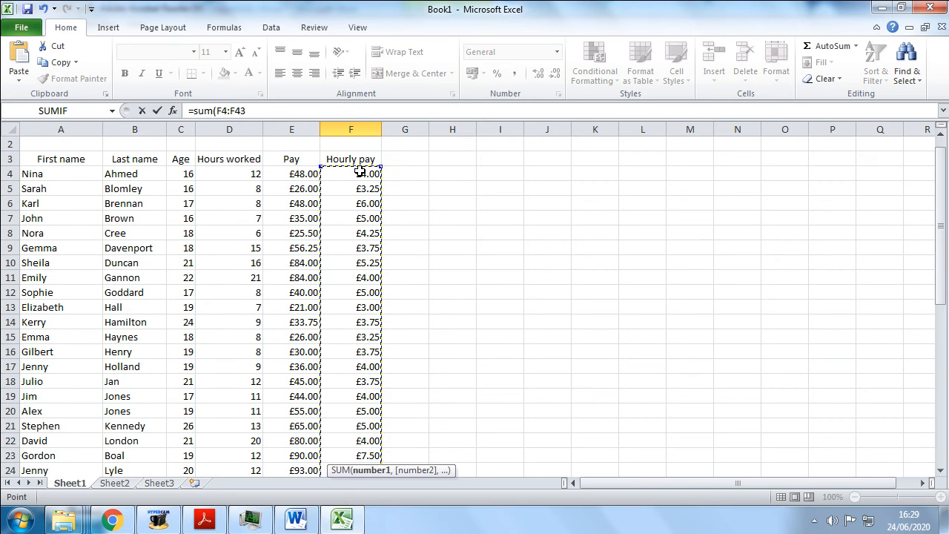
text())
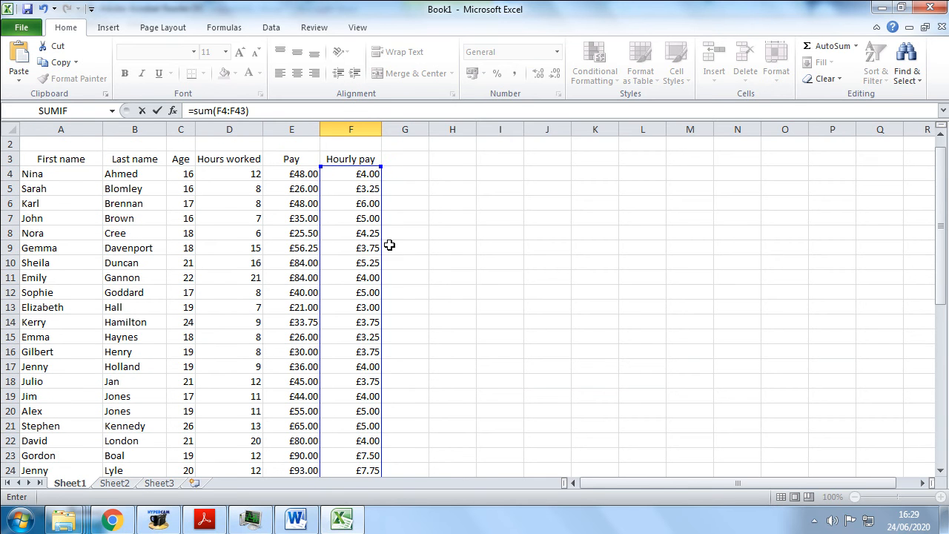
key(Return)
scroll(441, 274, down, 4)
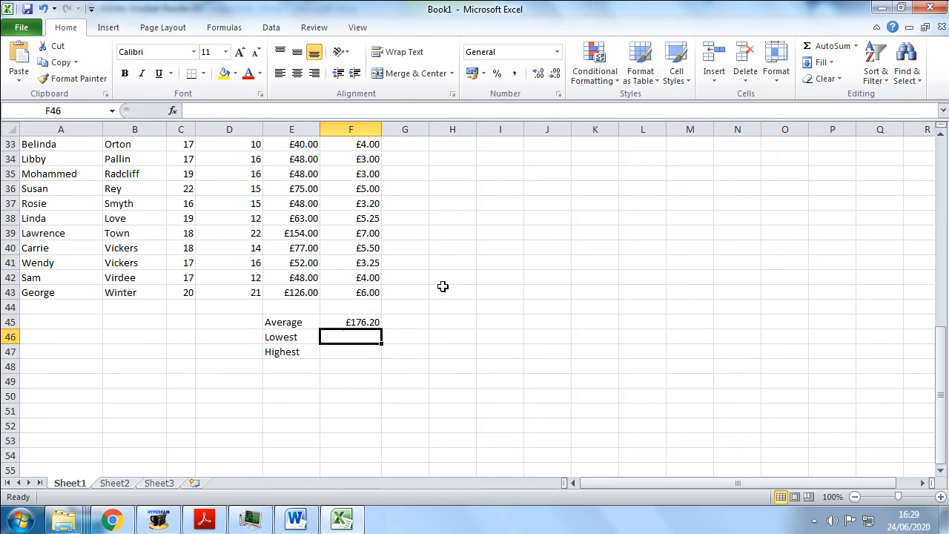
- Replace the SUM function in F45 with AVERAGE, keeping the range F4:F43
click(348, 276)
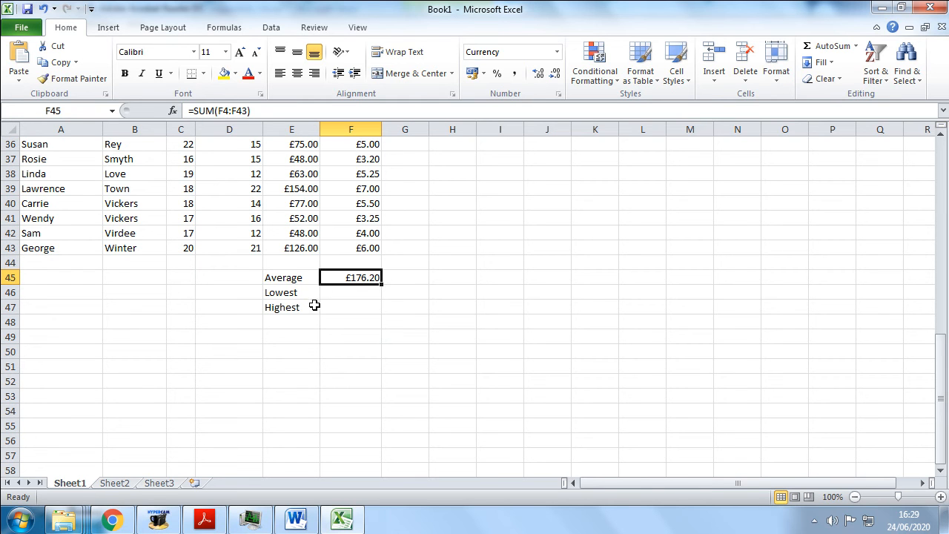
click(193, 110)
drag(192, 110, 259, 109)
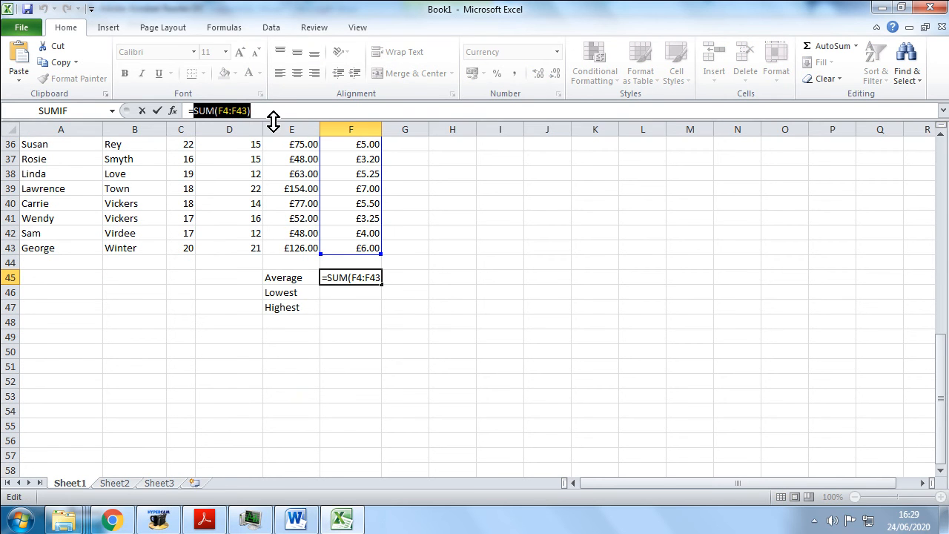
drag(262, 110, 216, 110)
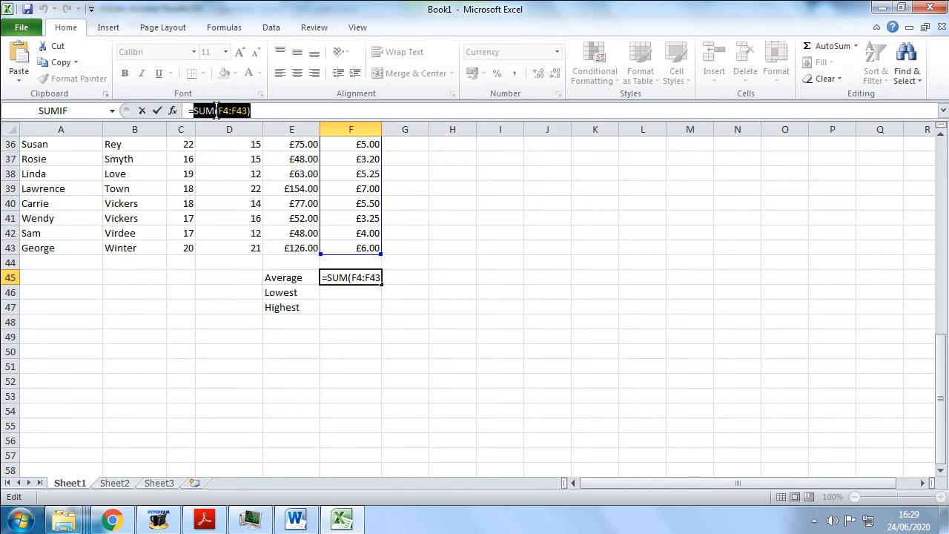
click(215, 110)
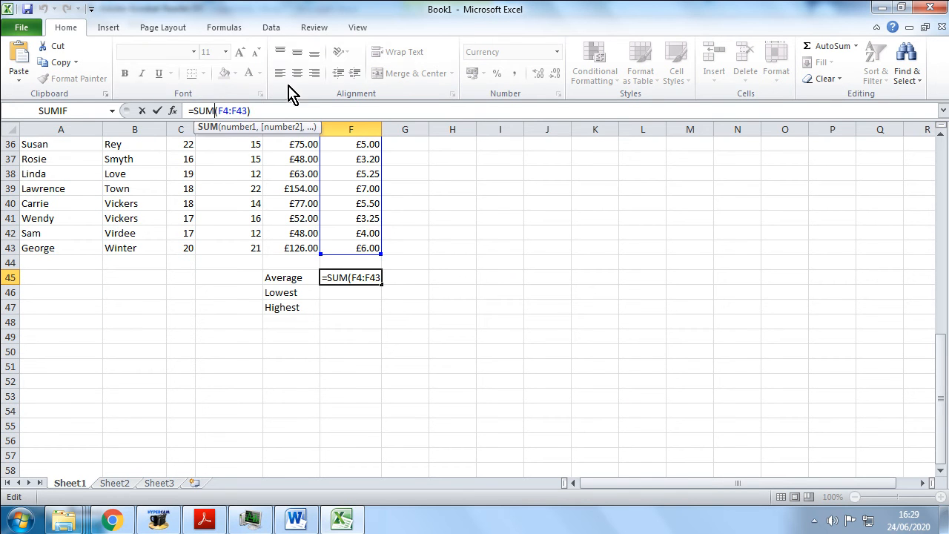
key(BackSpace)
key(BackSpace)
key(BackSpace)
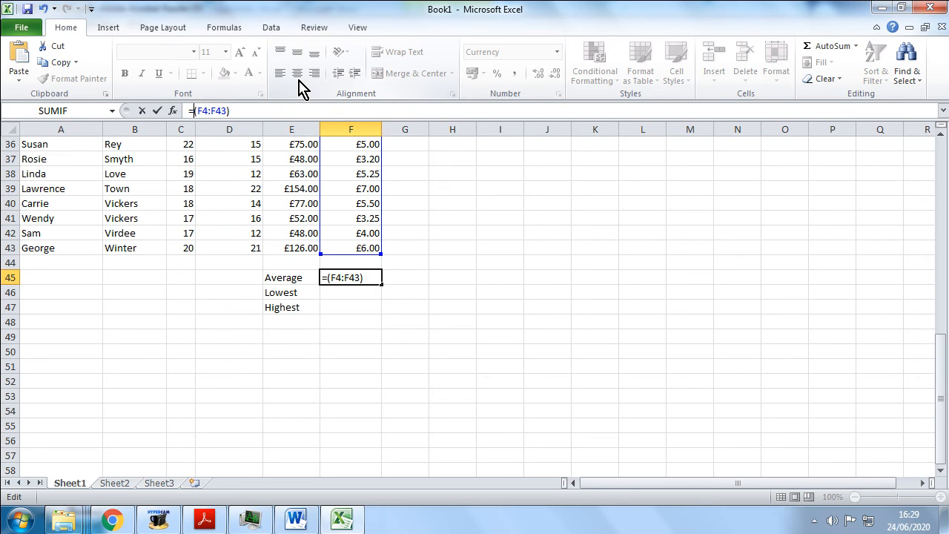
text(av)
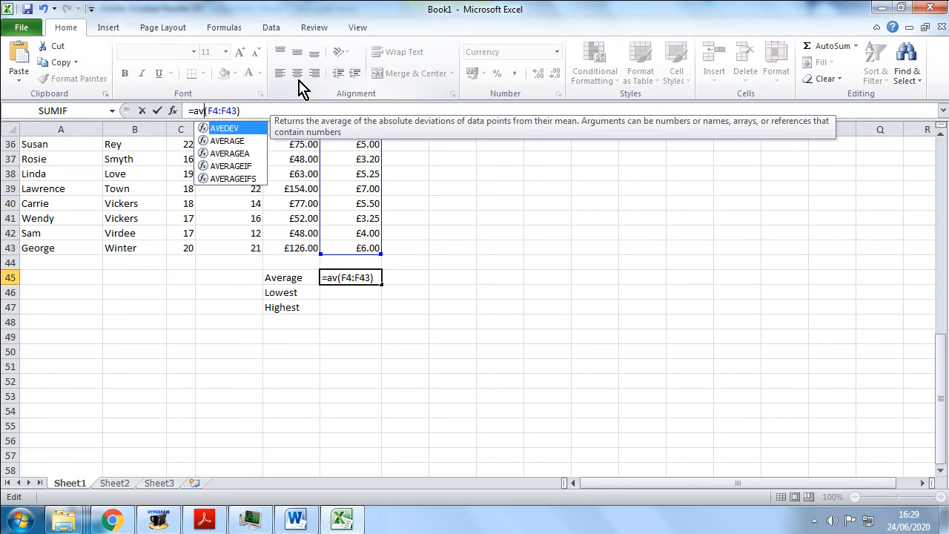
text(erage)
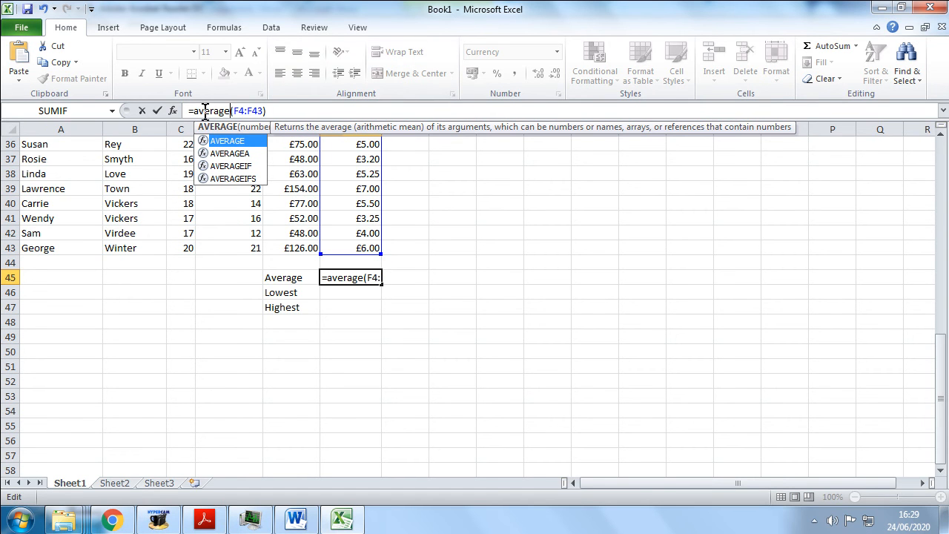
drag(233, 111, 262, 111)
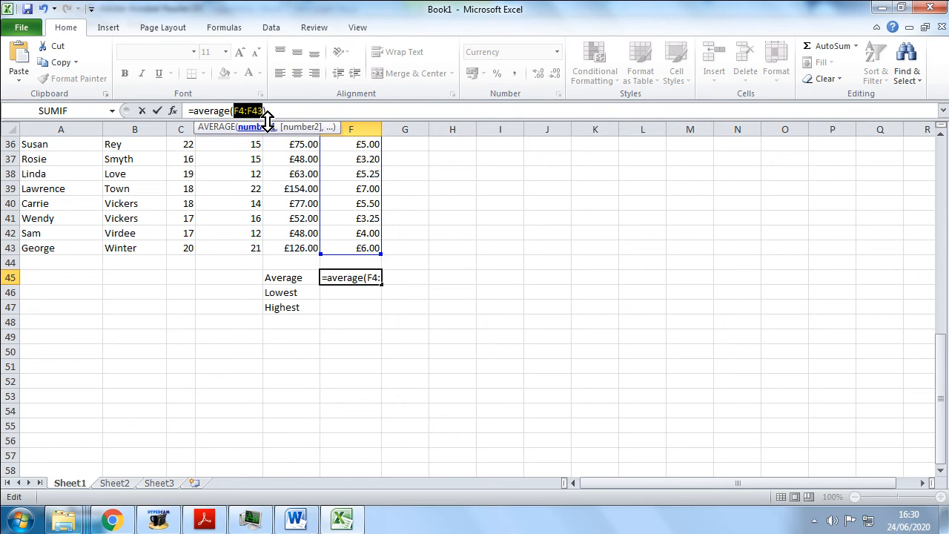
key(Return)
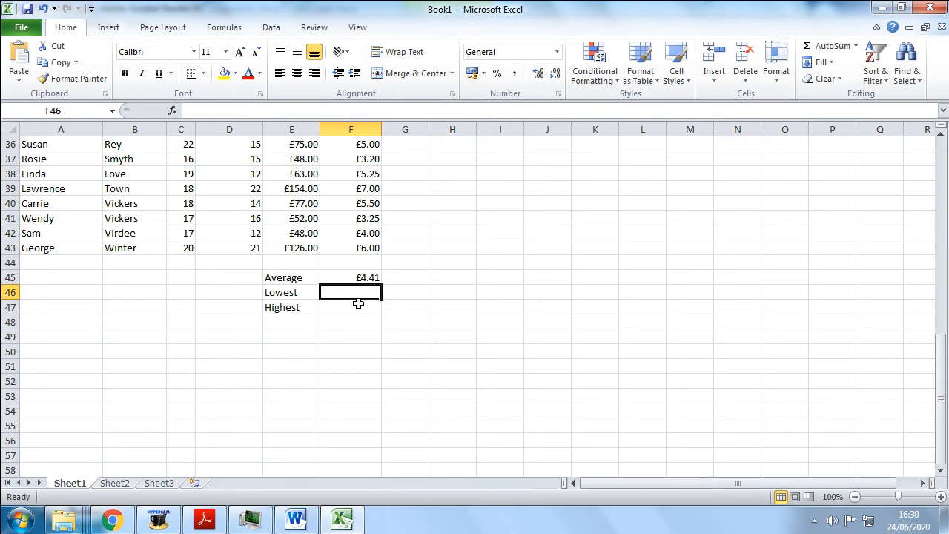
- Check the average formula in F45 and start a formula in F46, beside the Lowest label
click(335, 277)
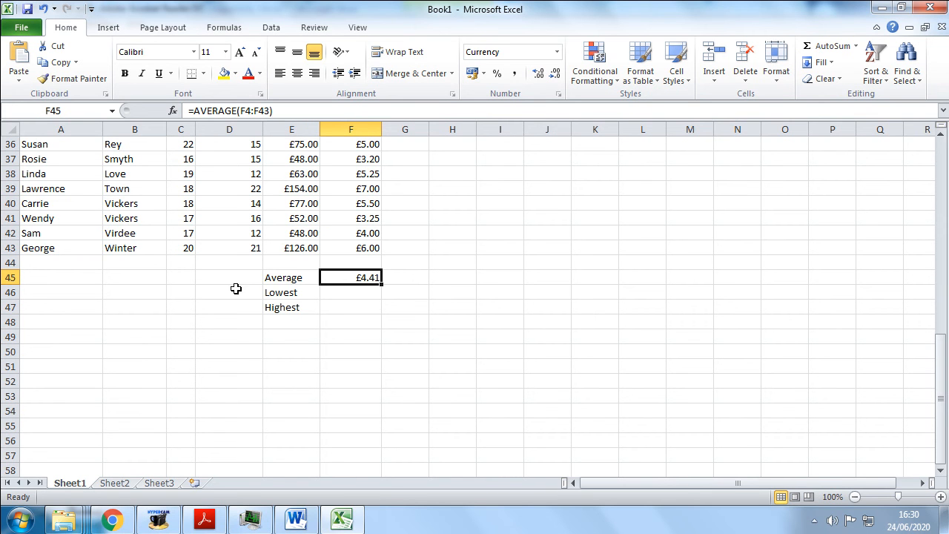
click(304, 296)
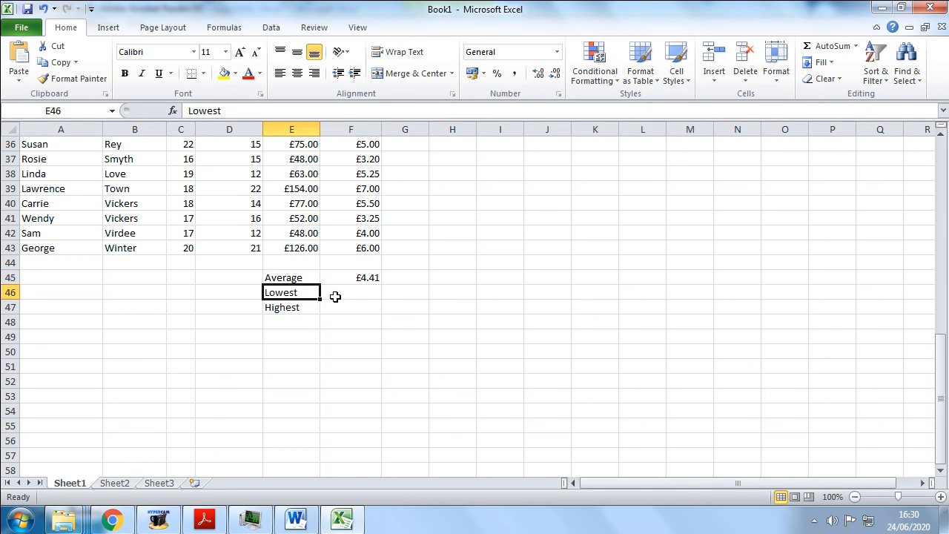
click(350, 277)
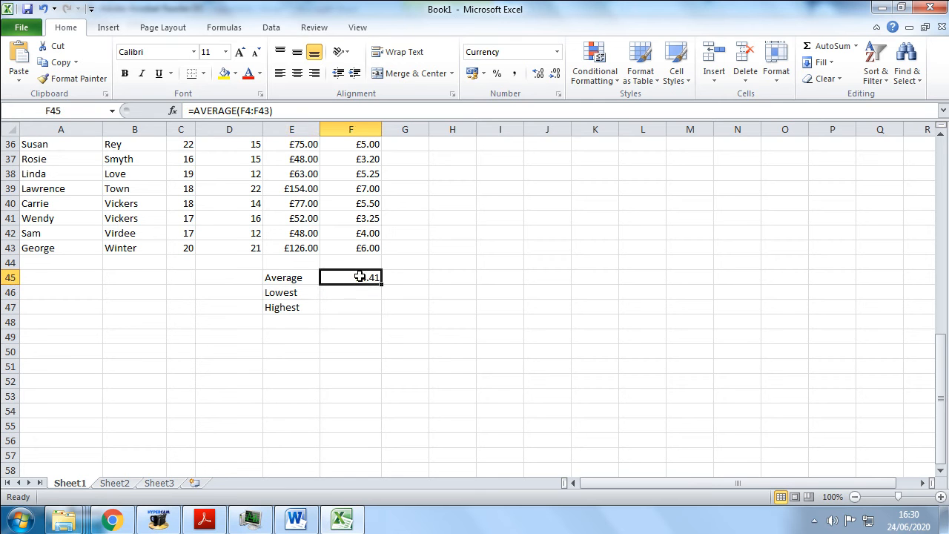
scroll(362, 265, up, 2)
scroll(362, 265, down, 2)
click(358, 292)
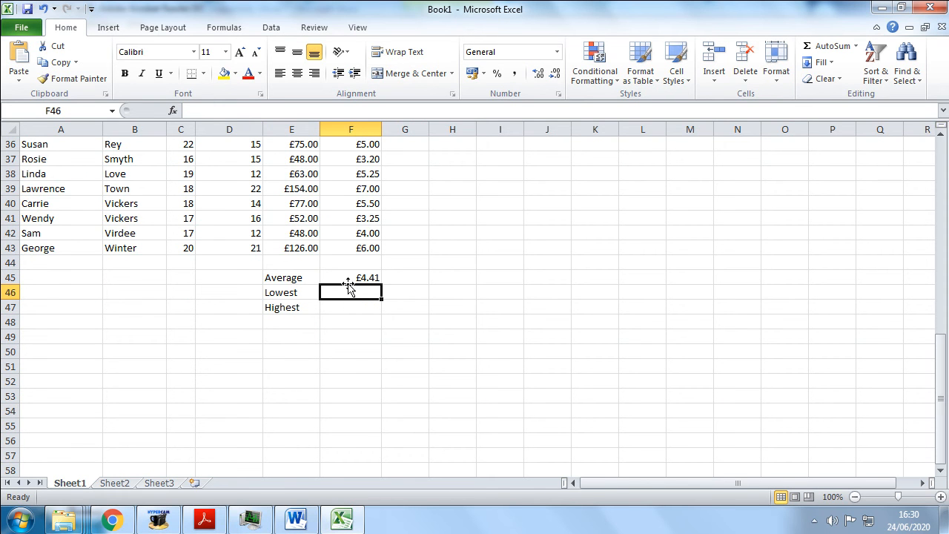
text(=)
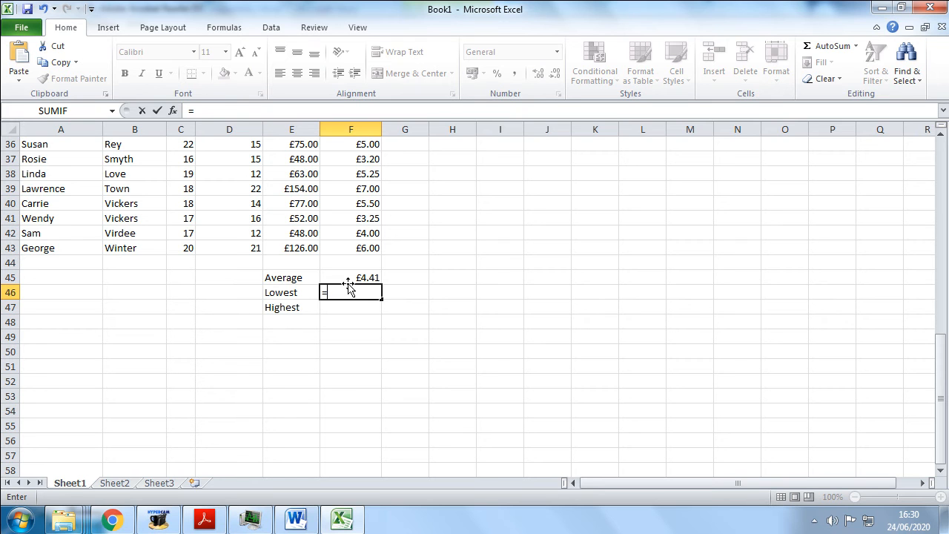
text(lowest)
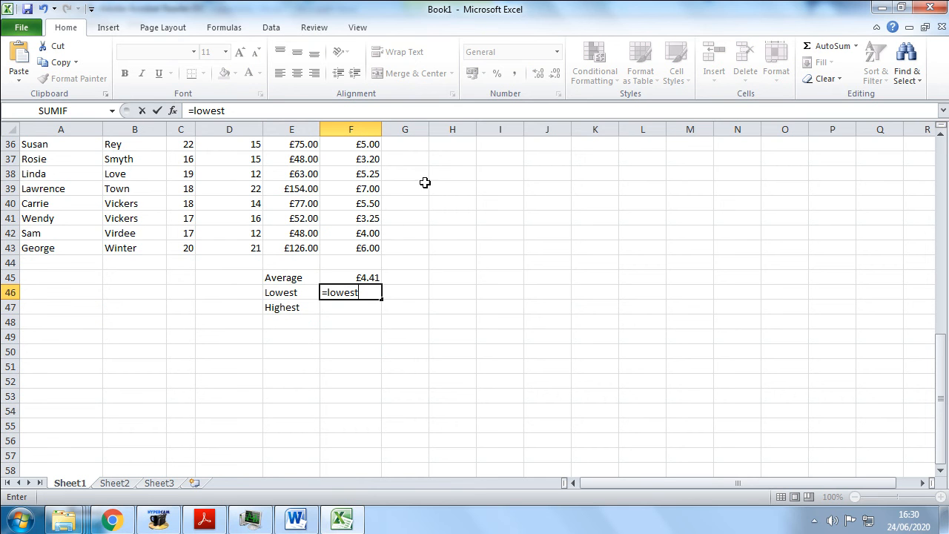
key(BackSpace)
key(BackSpace)
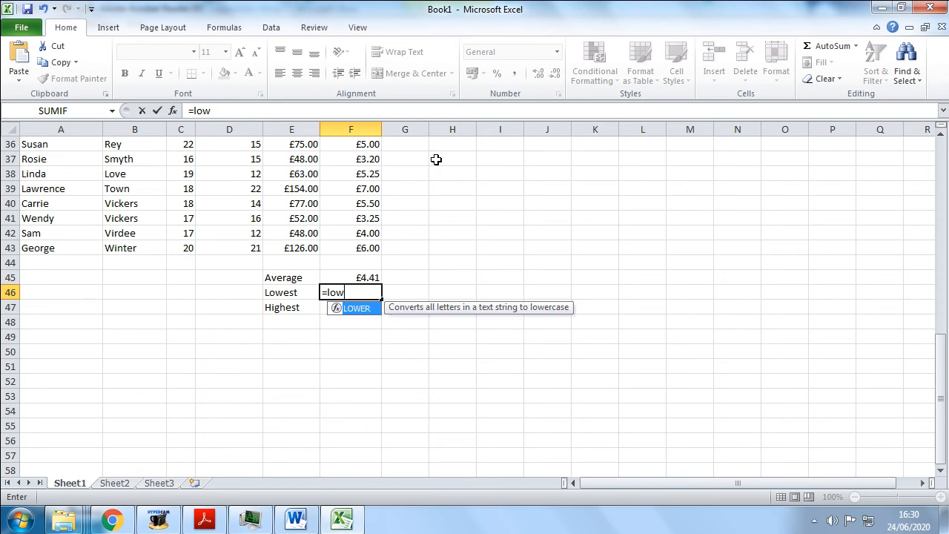
key(BackSpace)
key(BackSpace)
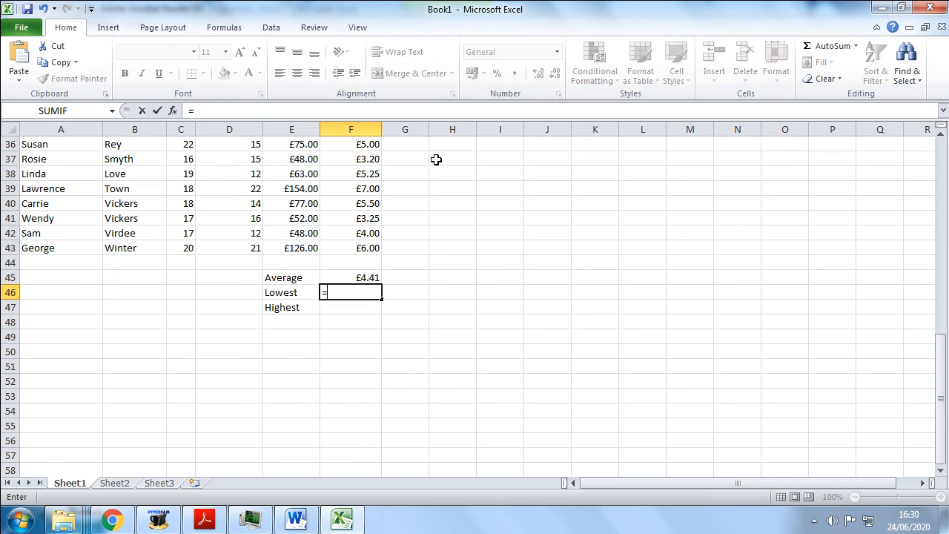
- Complete the formula in F46, beside the Lowest label, as =min(F4:F43) and check it
text(min)
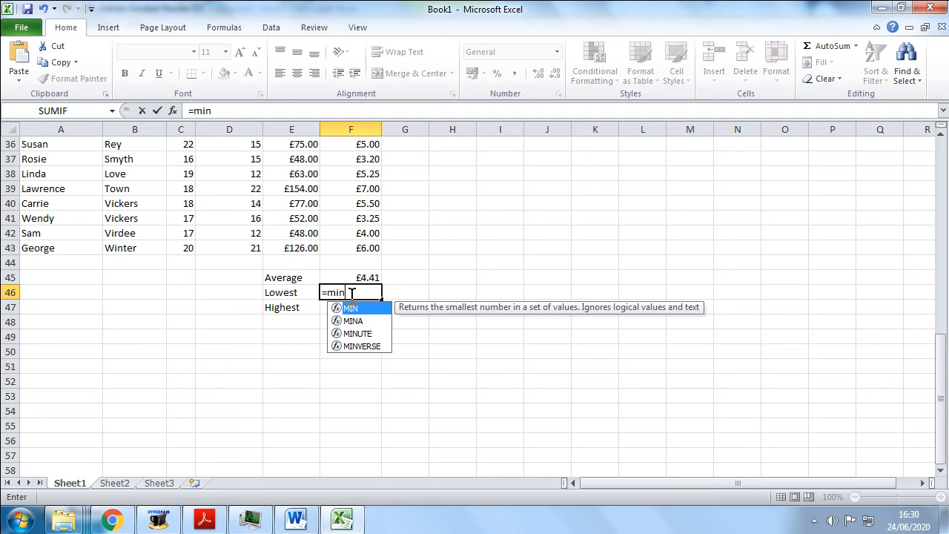
text(()
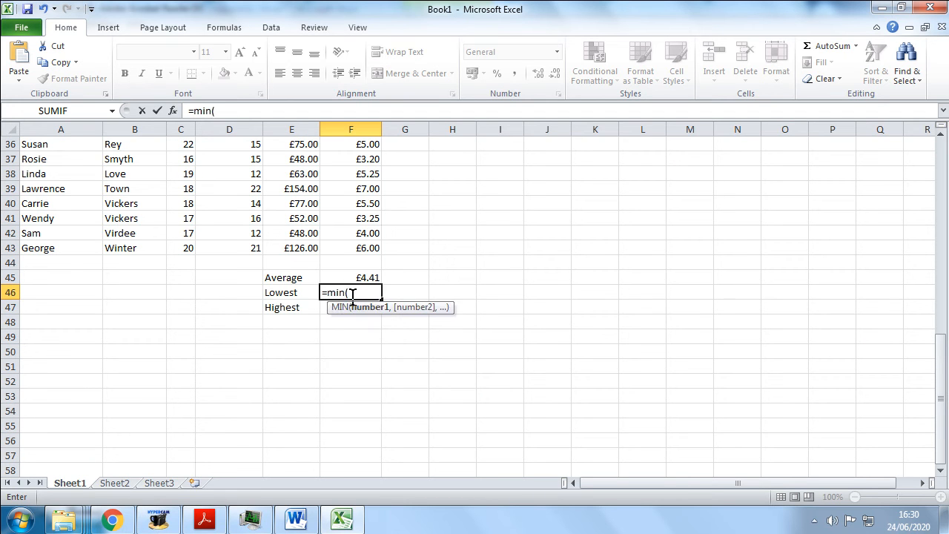
drag(348, 248, 337, 174)
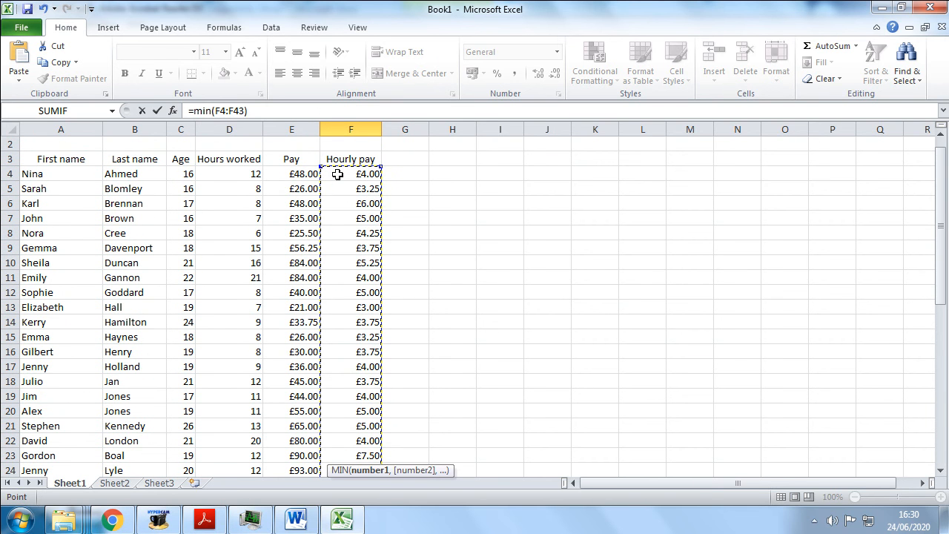
text())
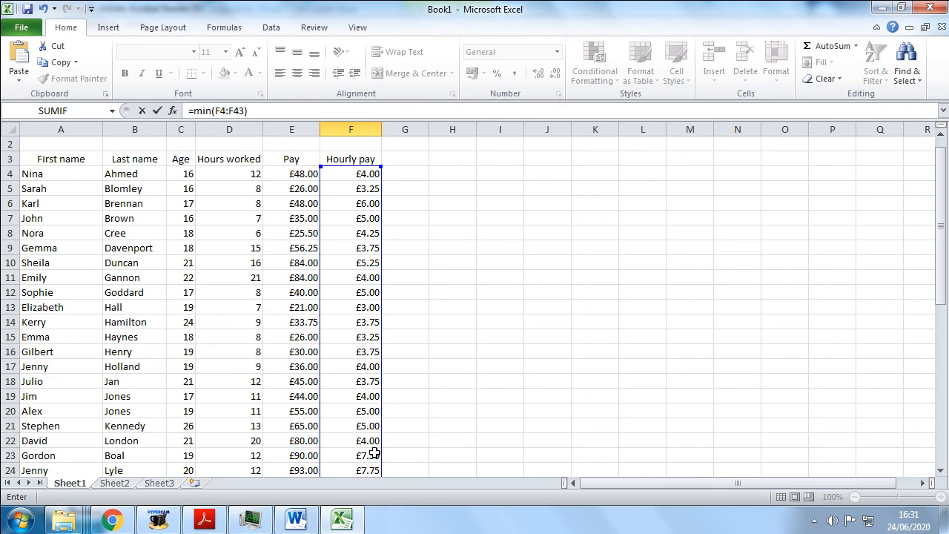
scroll(375, 454, down, 3)
scroll(370, 408, down, 1)
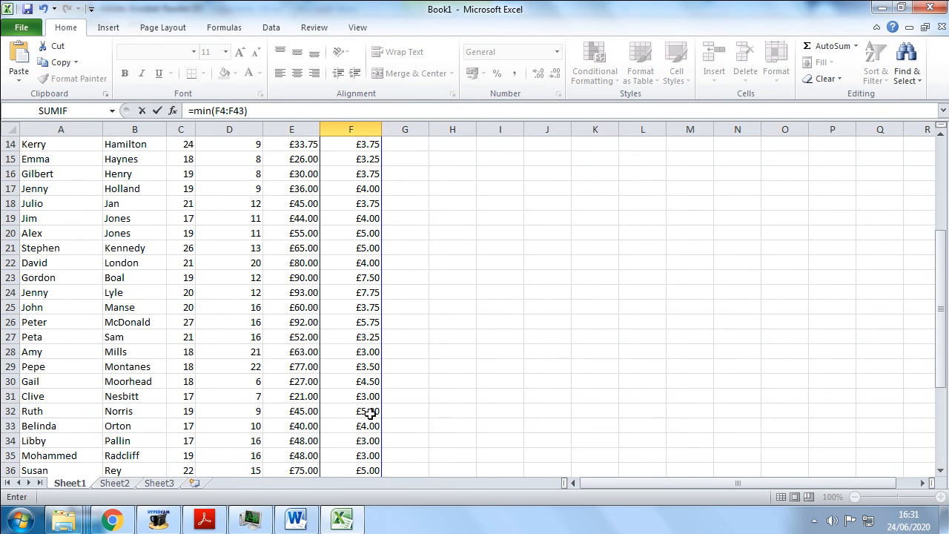
scroll(371, 414, down, 4)
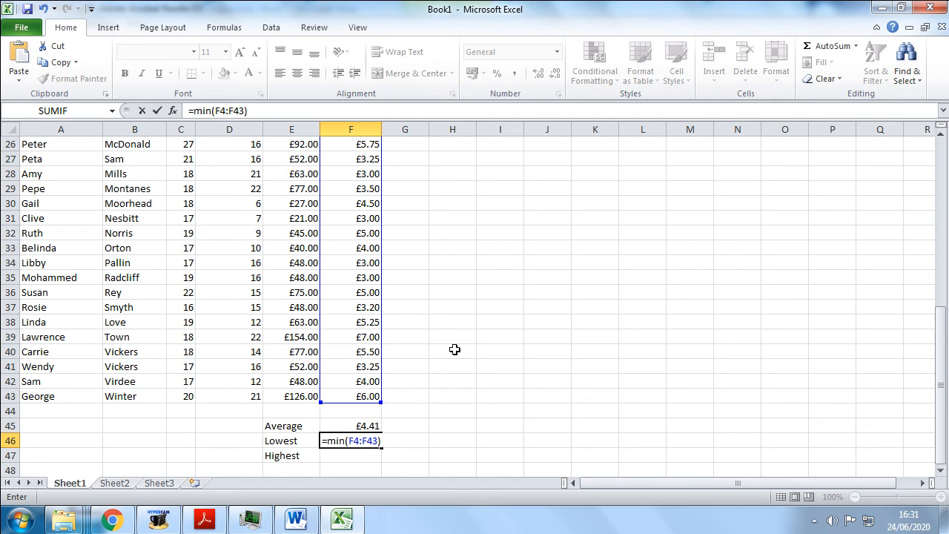
key(Return)
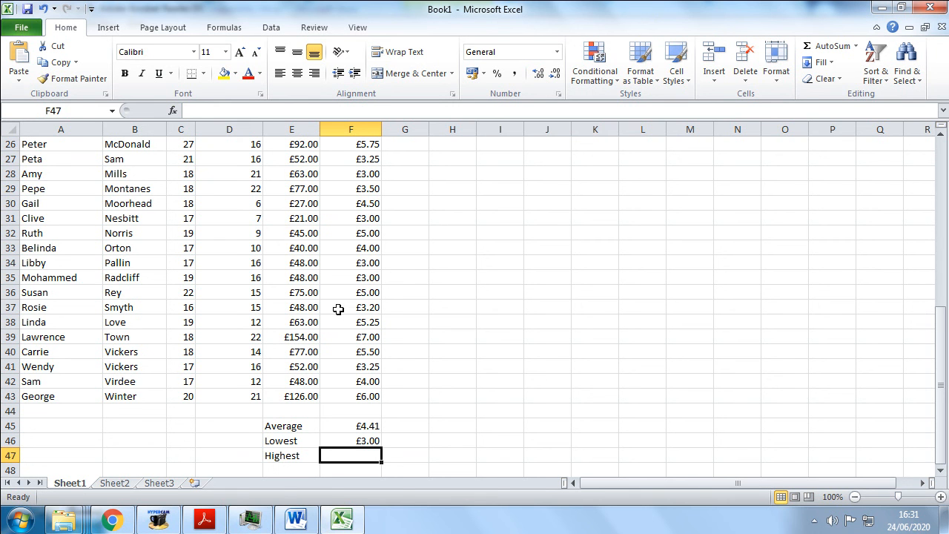
click(350, 440)
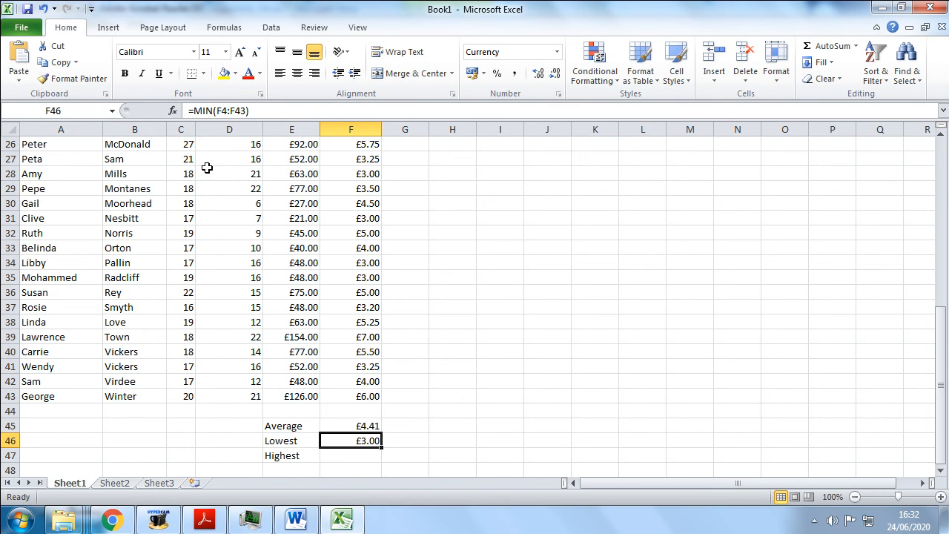
- Enter the formula =max(F4:F43) in F47, beside the Highest label
click(348, 455)
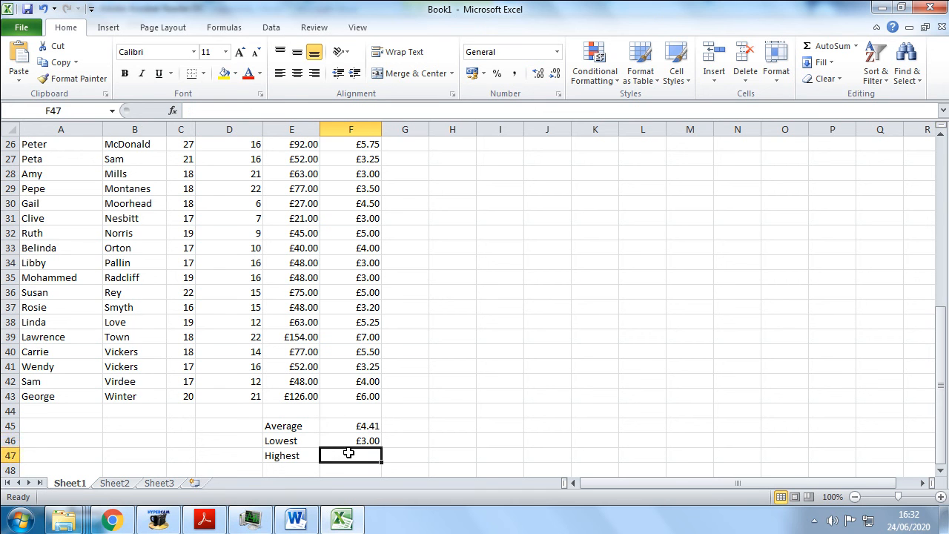
text(=)
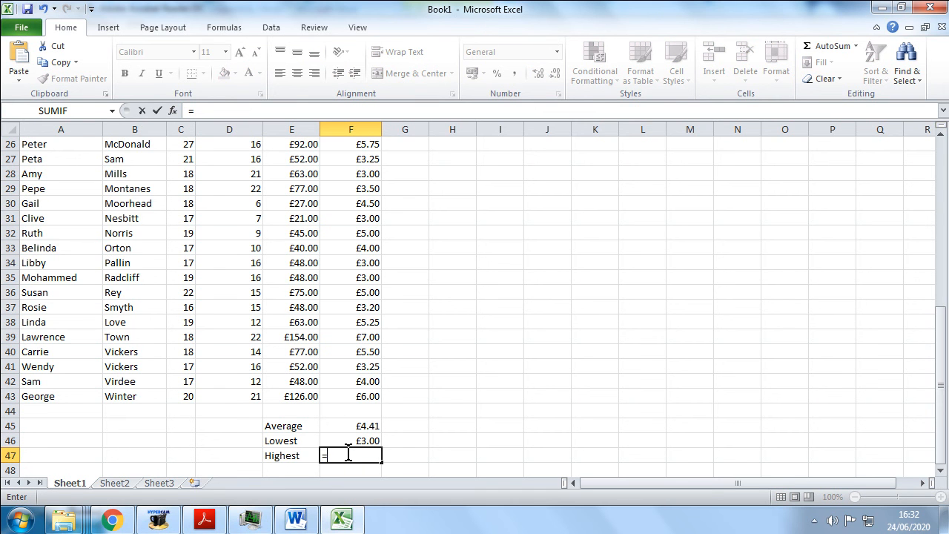
text(max)
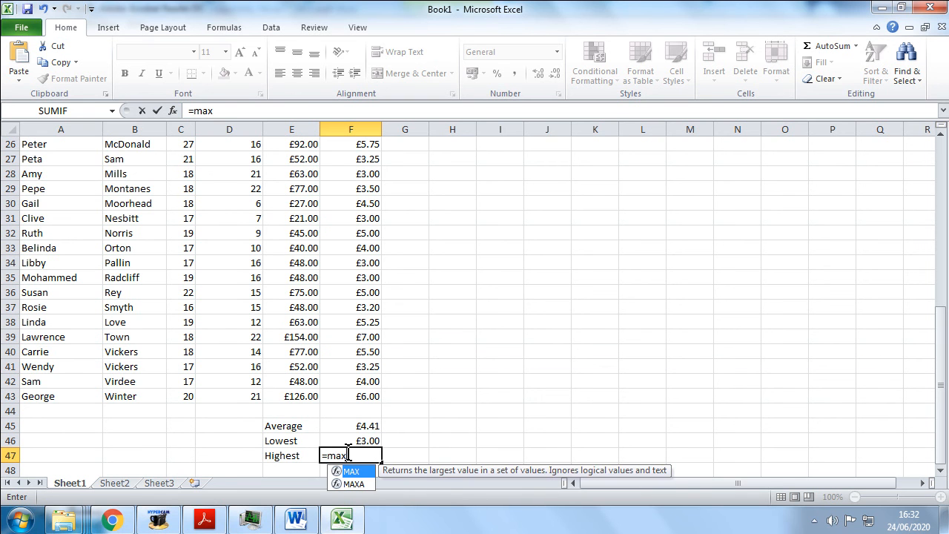
text(()
drag(371, 396, 353, 178)
text())
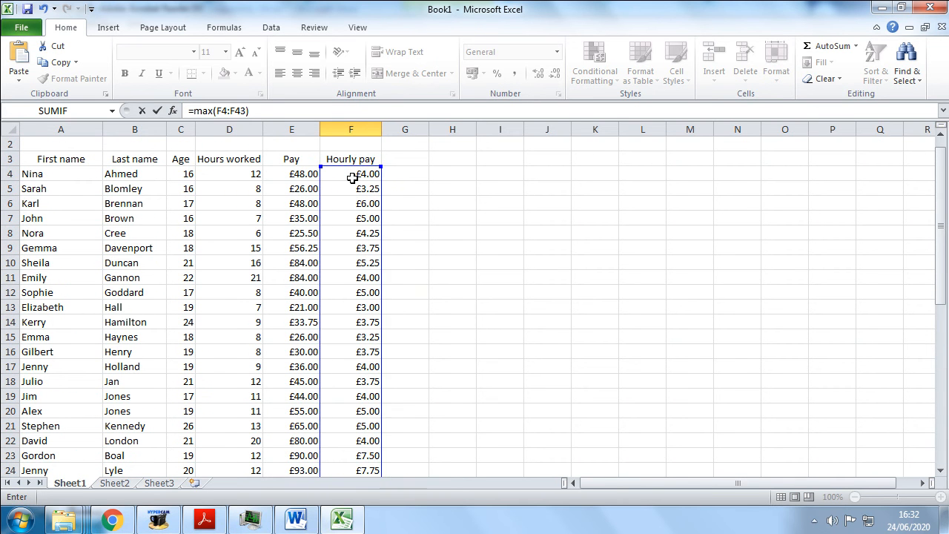
scroll(364, 190, down, 2)
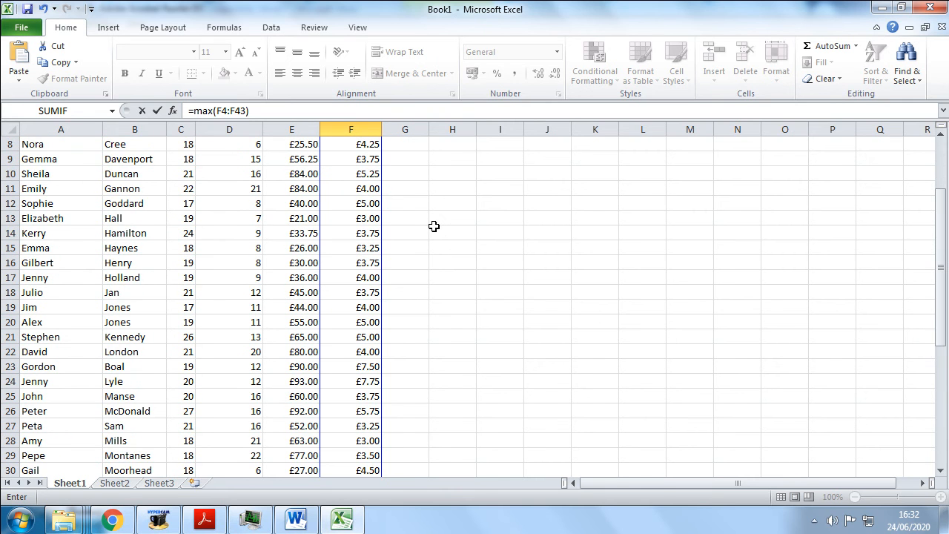
key(Return)
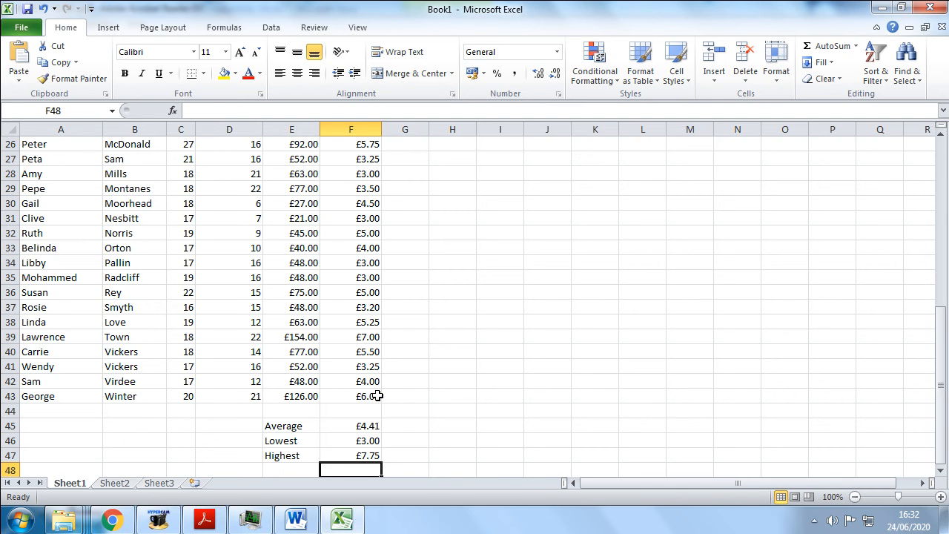
- Sort the student table A3:F43, headers included, by Hourly pay values from smallest to largest, leaving the statistics rows out of the sort
drag(370, 393, 60, 173)
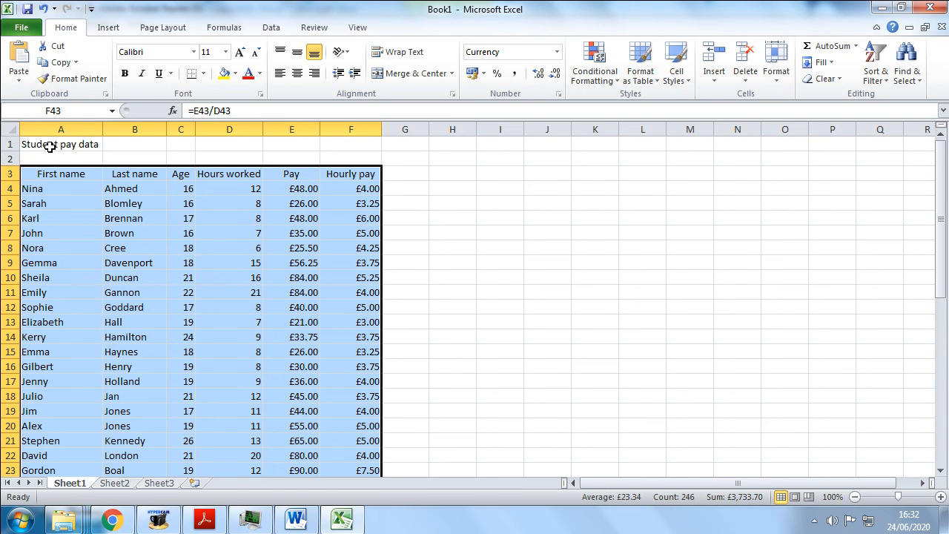
scroll(172, 243, down, 3)
scroll(172, 243, down, 9)
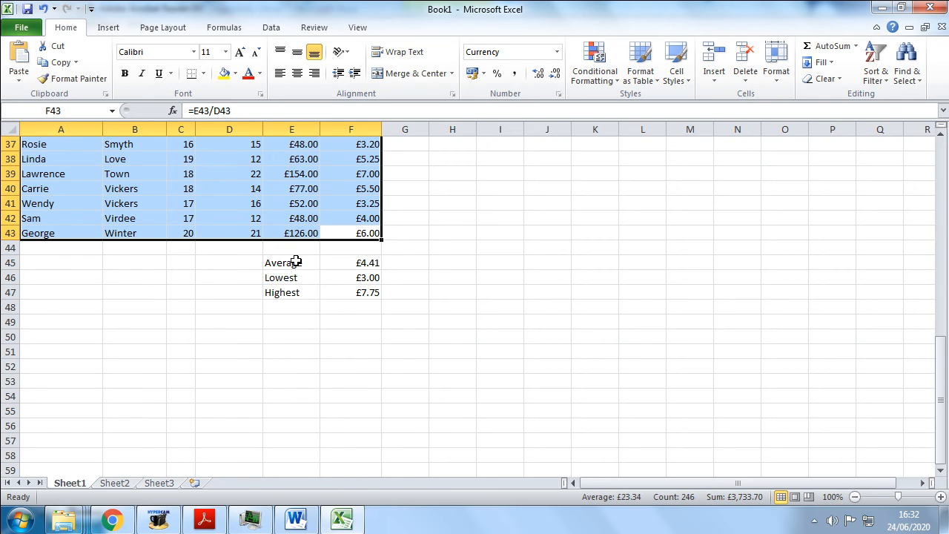
scroll(276, 227, up, 12)
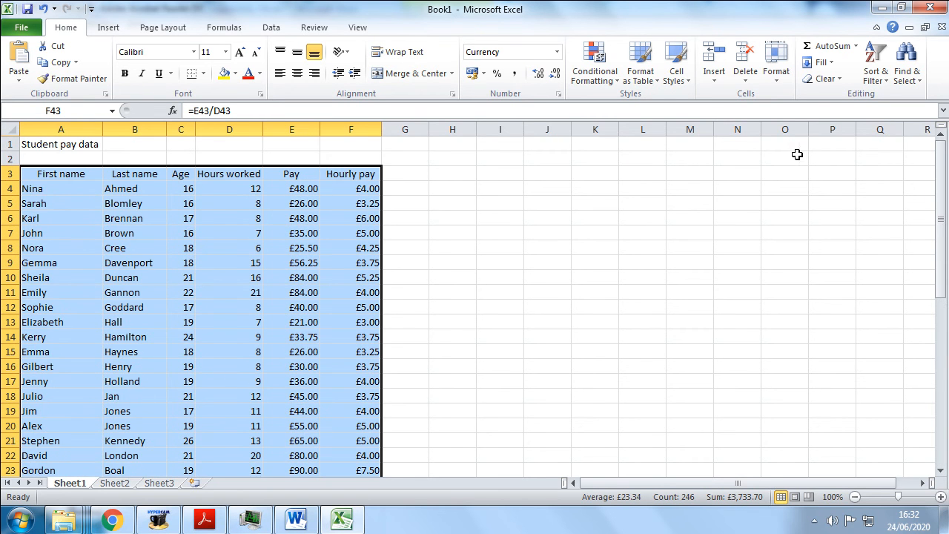
click(873, 74)
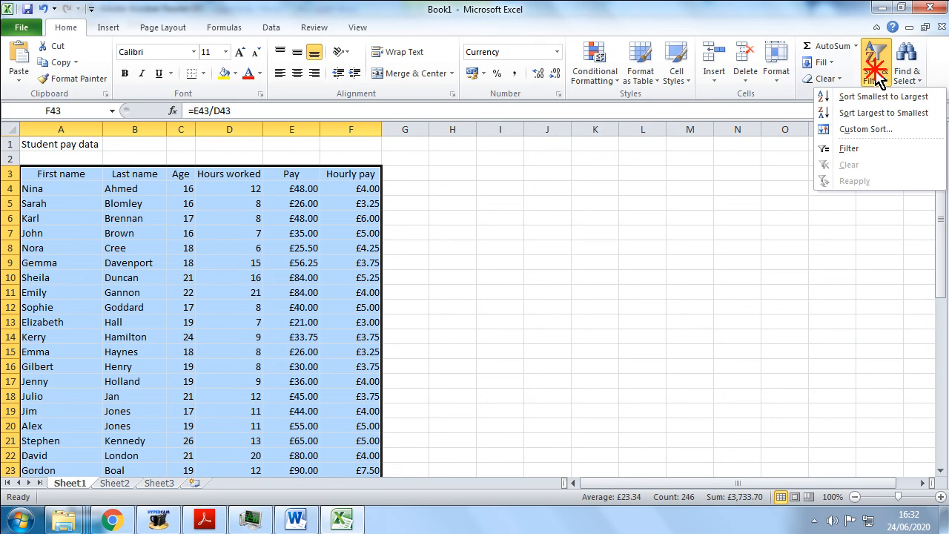
click(860, 130)
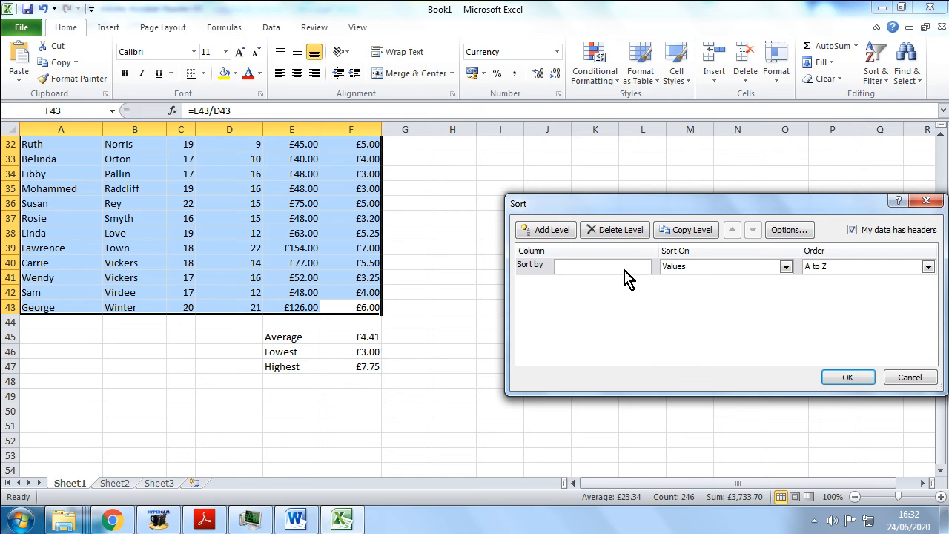
click(644, 268)
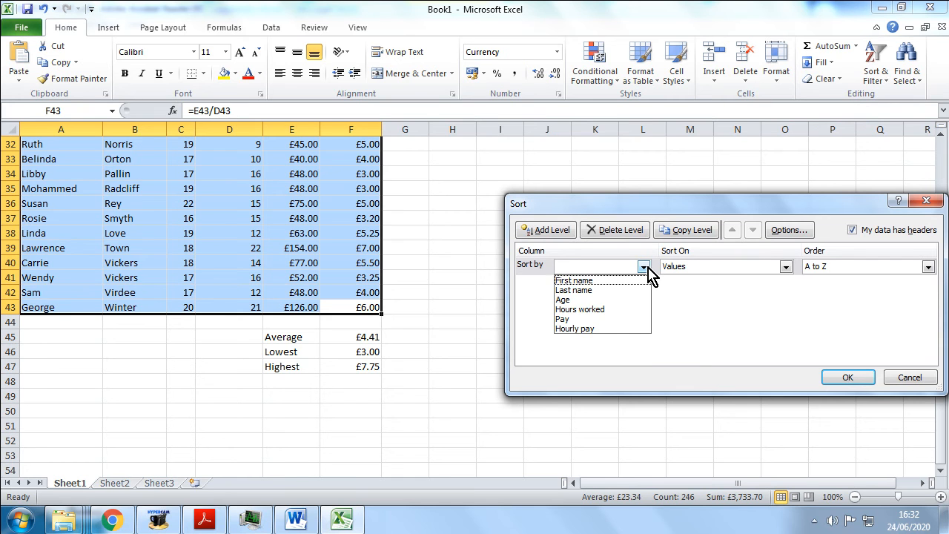
click(623, 329)
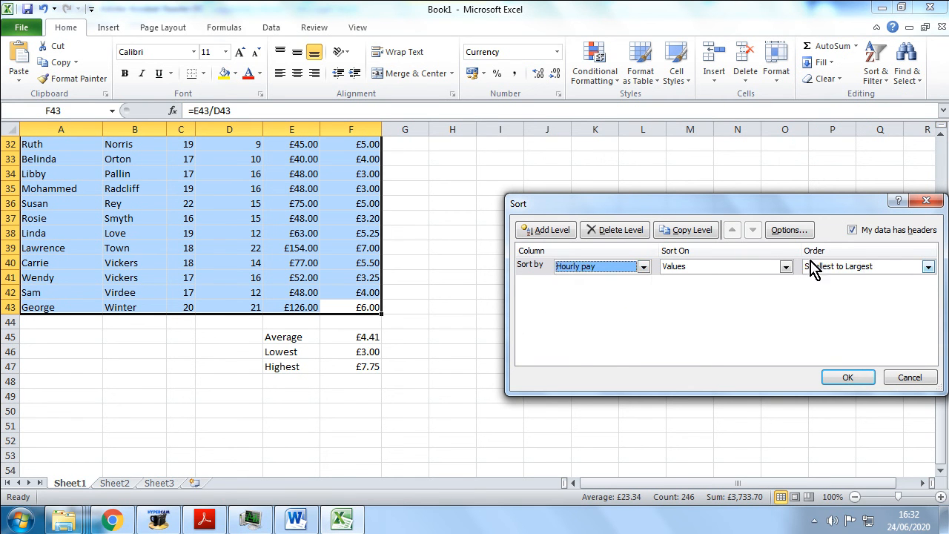
click(849, 377)
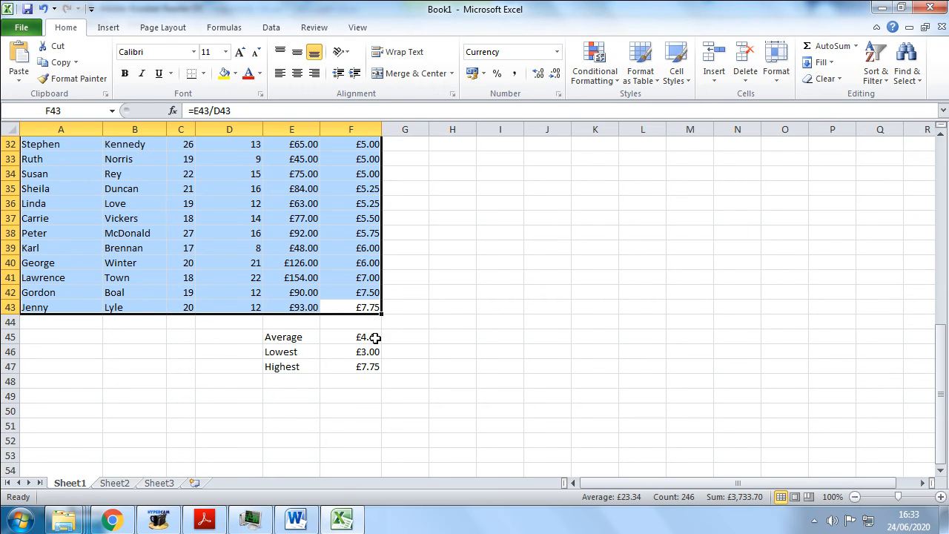
click(435, 309)
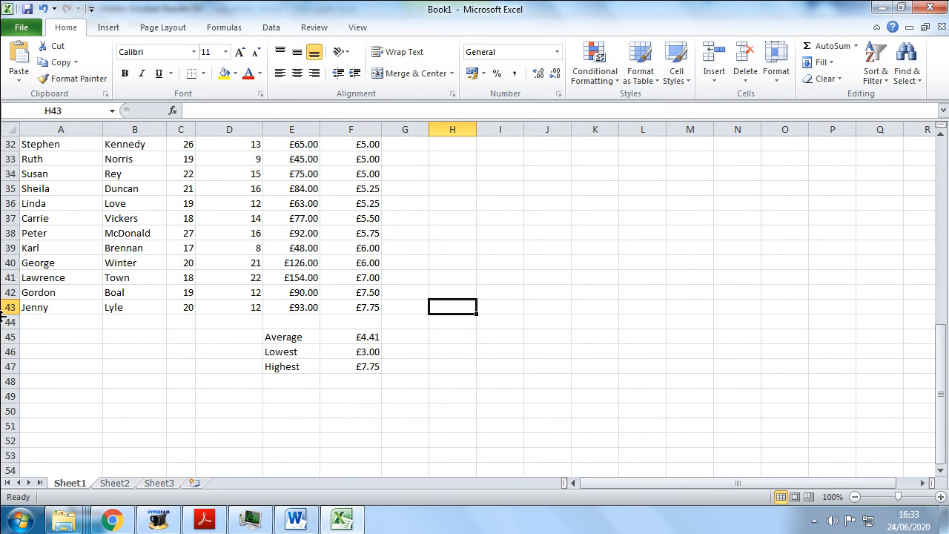
- Compare the sorted table's last row 43 and first rows 4 to 8 with the Highest and Lowest formulas in F47 and F46
drag(32, 305, 373, 304)
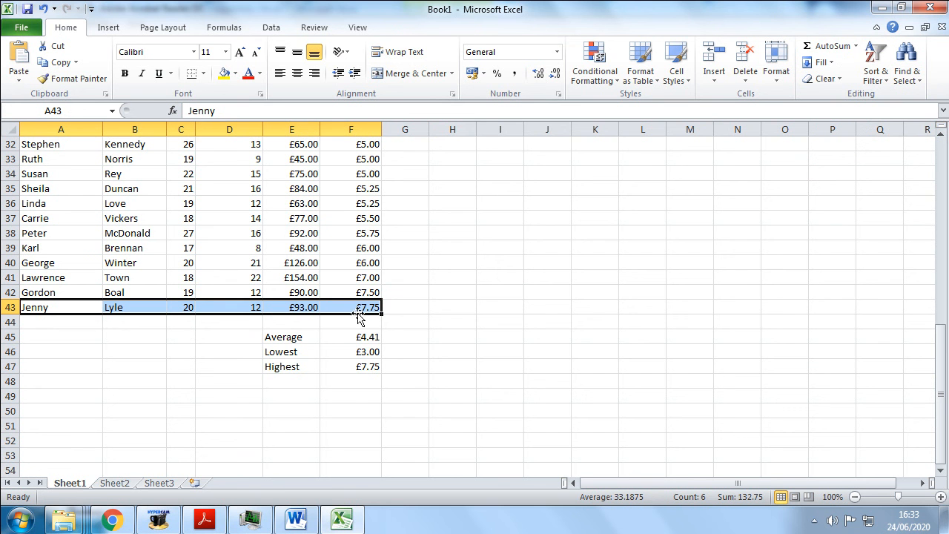
scroll(406, 302, up, 10)
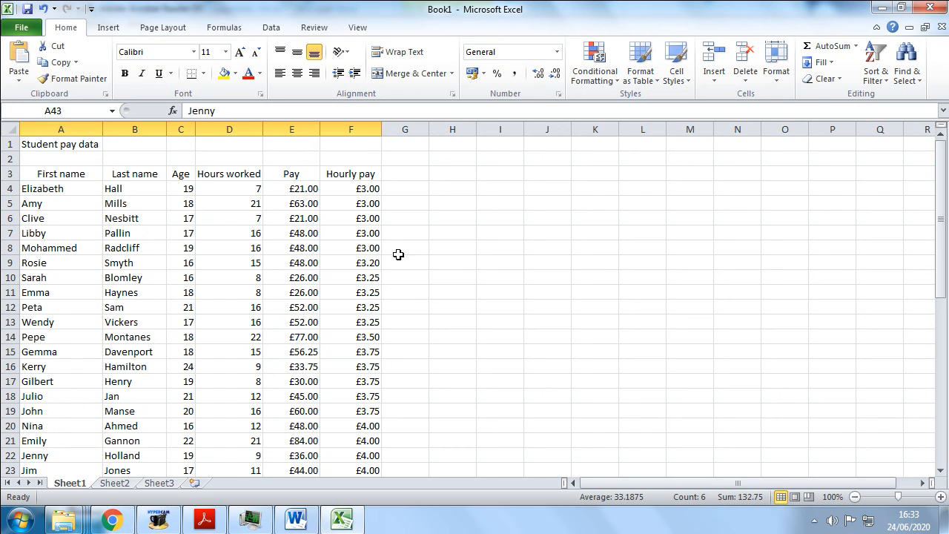
drag(64, 187, 341, 244)
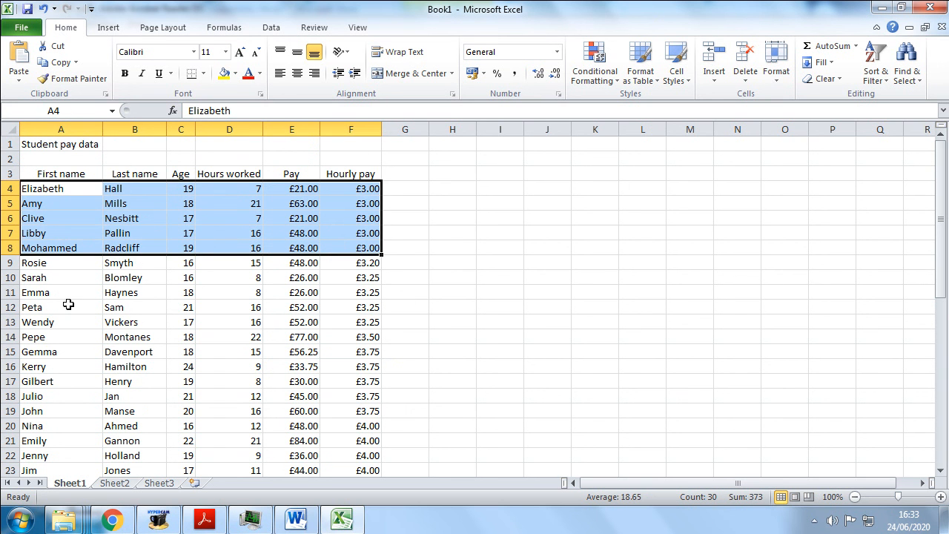
scroll(413, 314, down, 10)
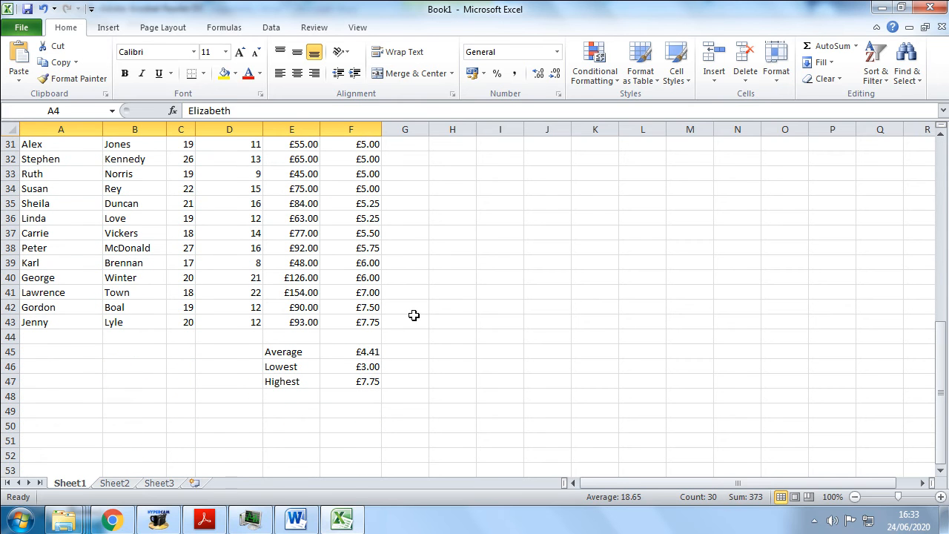
click(368, 366)
click(364, 382)
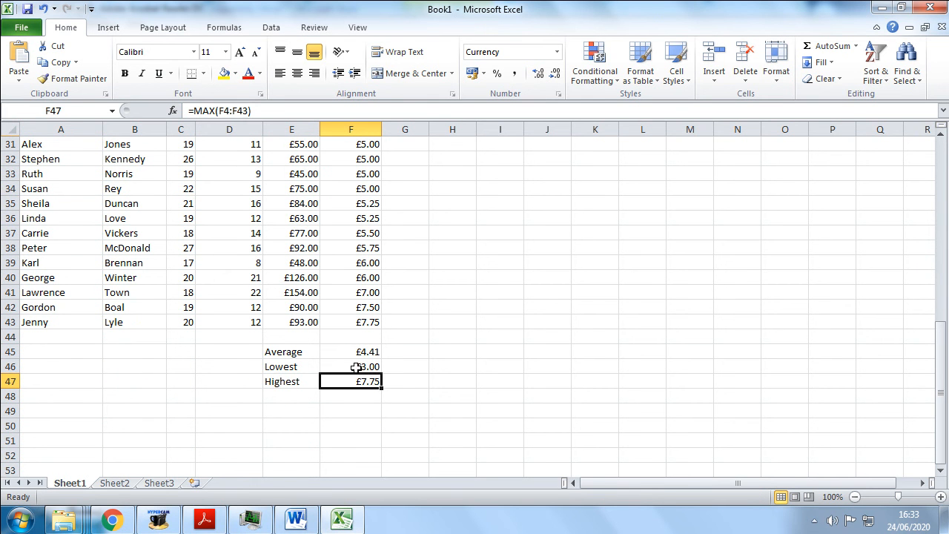
click(356, 368)
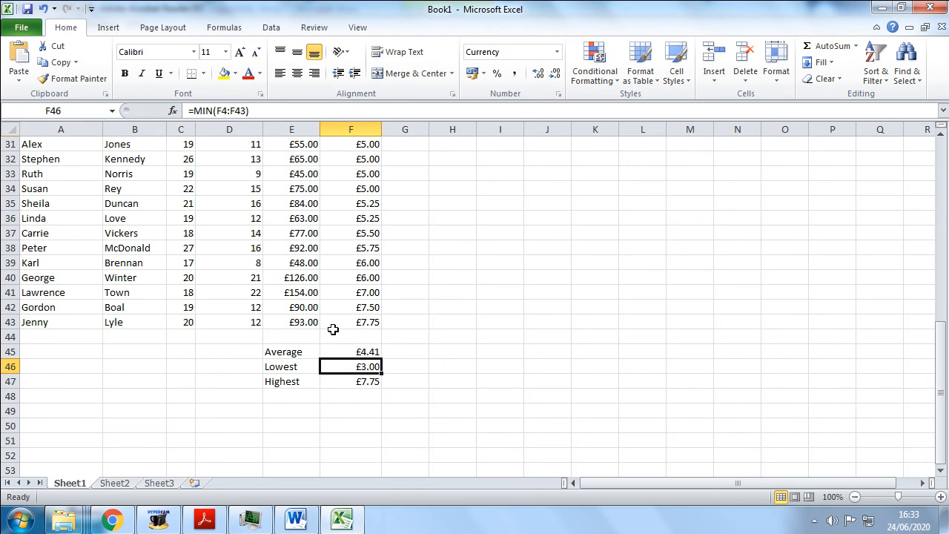
scroll(333, 329, up, 10)
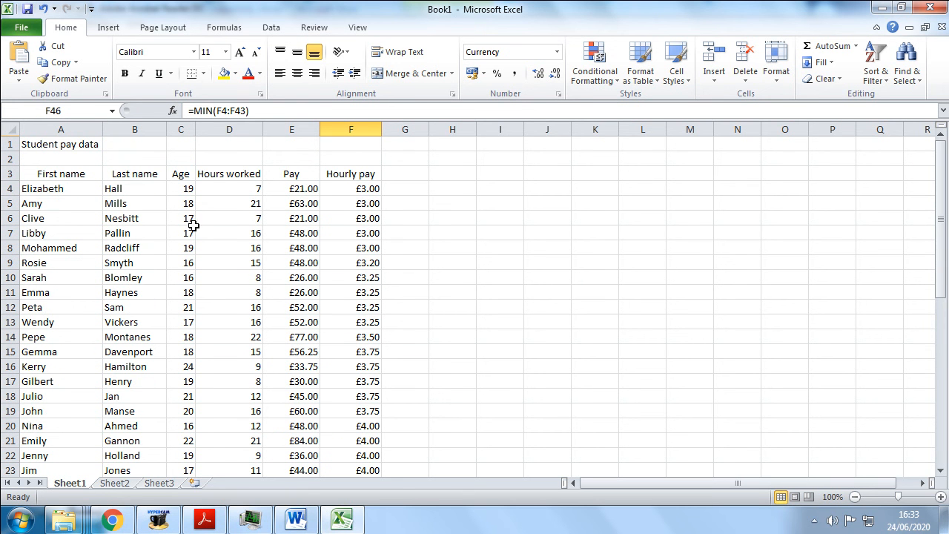
drag(67, 188, 363, 247)
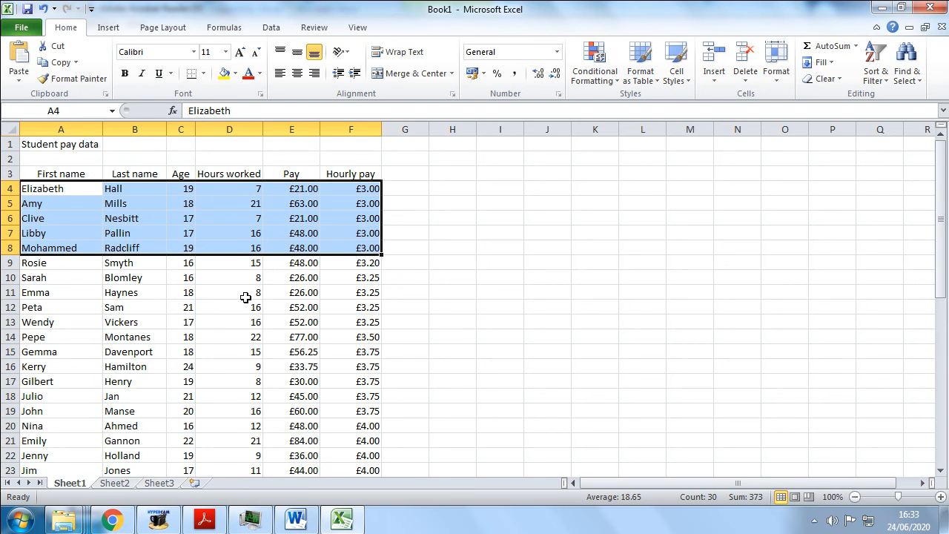
scroll(359, 351, down, 3)
scroll(359, 351, down, 8)
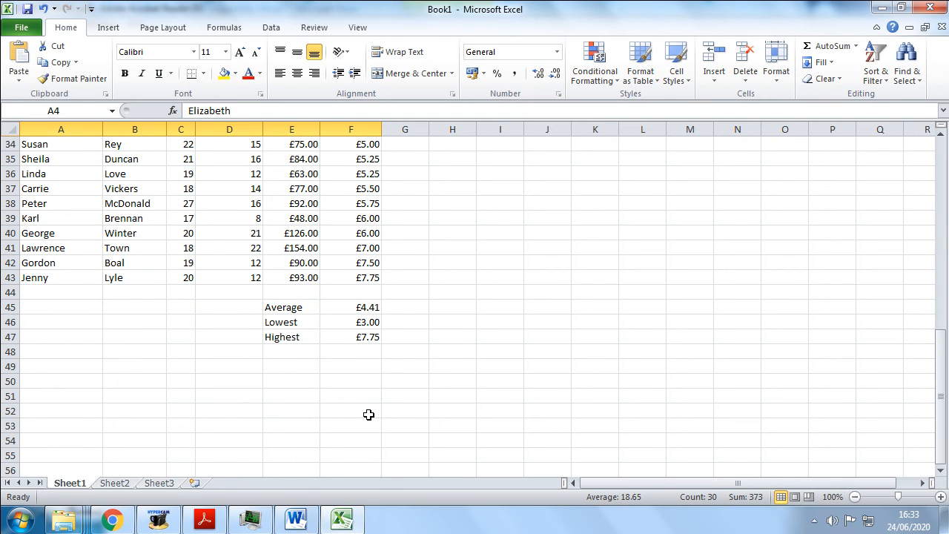
- Switch to 6 EXCEL TASKS.pdf in Adobe Acrobat Reader and read task point 3 and the evidence to provide
click(362, 531)
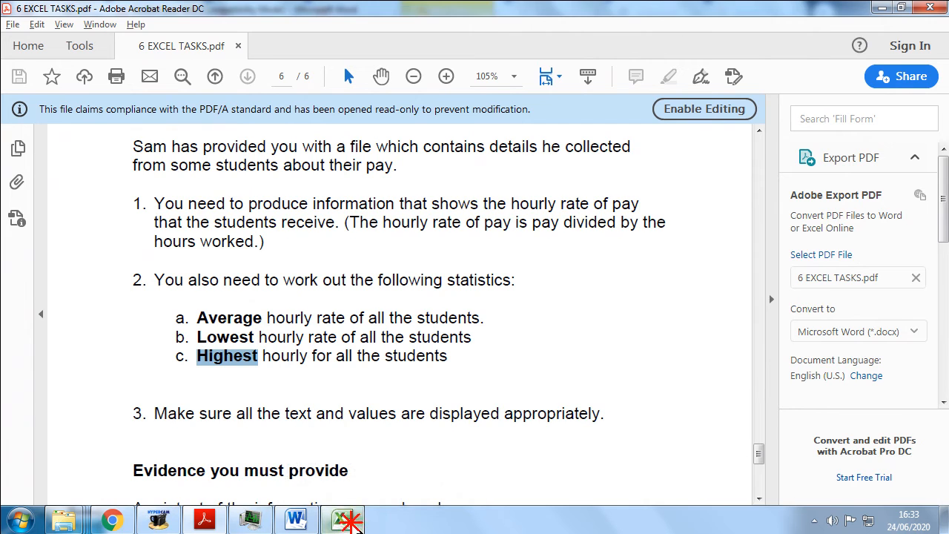
click(349, 519)
click(205, 519)
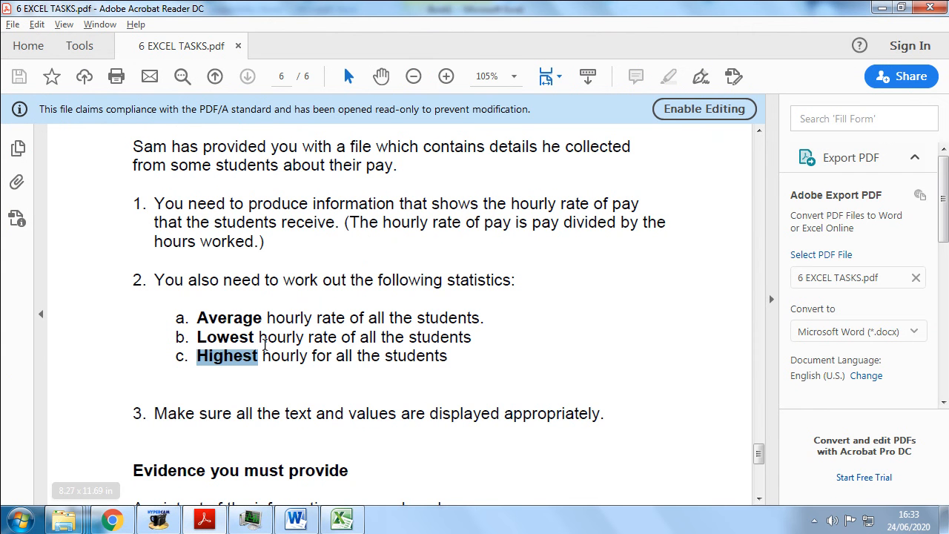
scroll(263, 353, down, 2)
scroll(158, 346, down, 2)
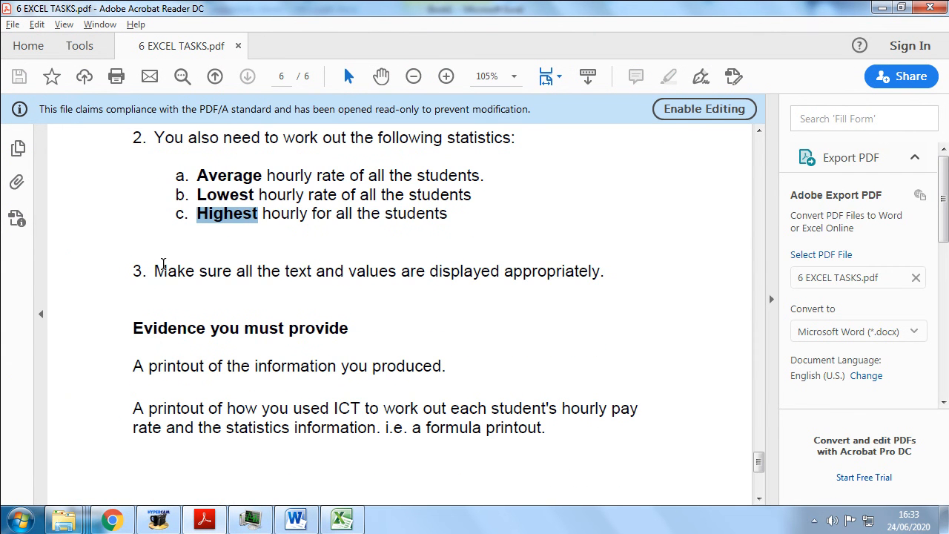
- Read the first evidence requirement in the task PDF, then switch to Excel and review the student pay table it refers to
drag(143, 327, 388, 328)
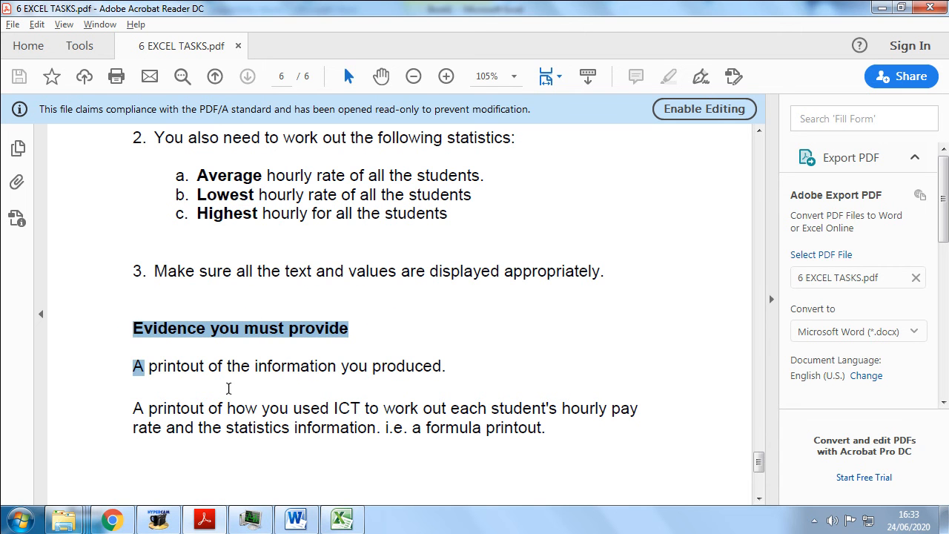
click(194, 385)
drag(133, 365, 445, 366)
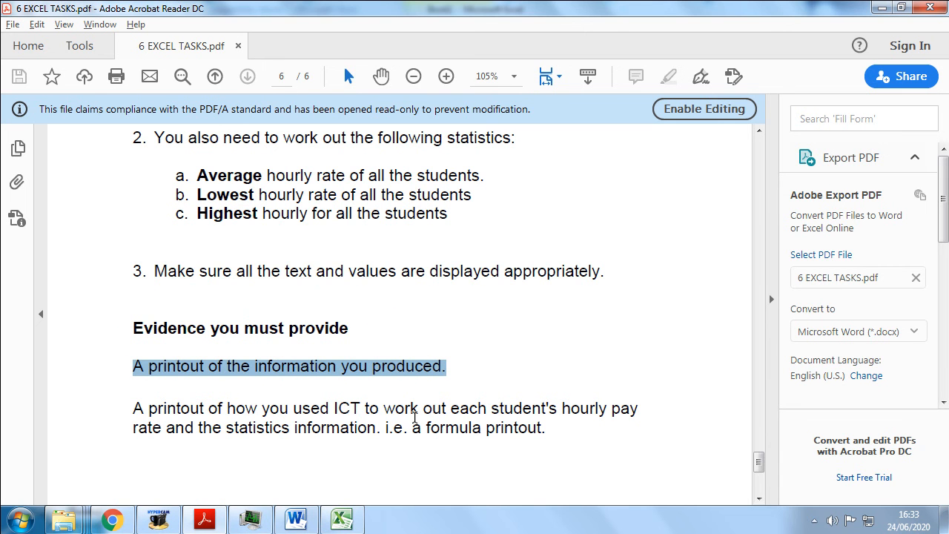
click(342, 519)
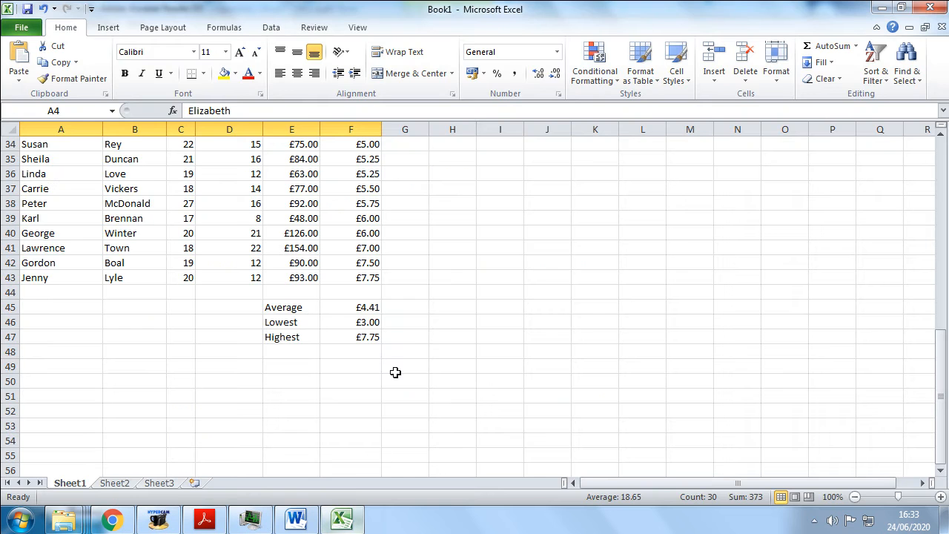
scroll(393, 359, up, 5)
scroll(393, 358, down, 1)
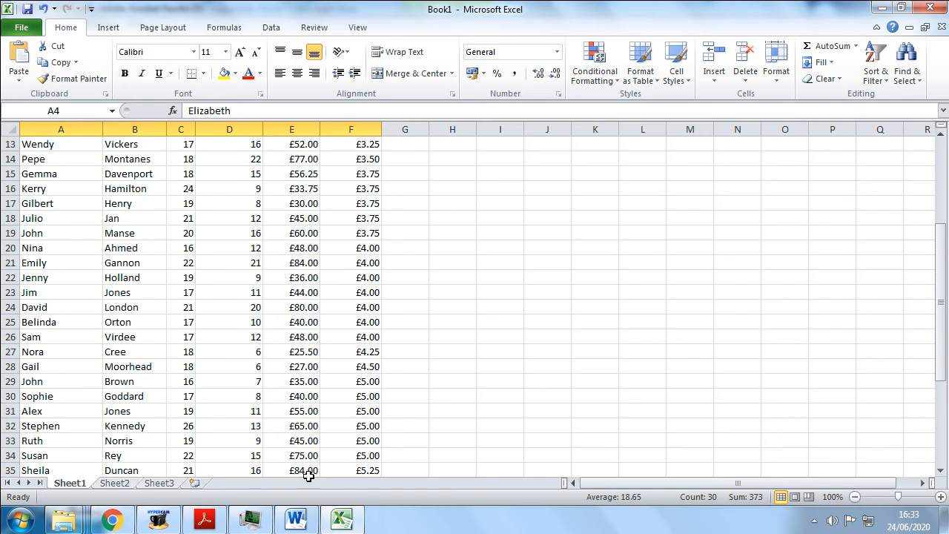
- Switch to the task PDF in Acrobat Reader and read the second evidence requirement, on the formula printout
click(204, 521)
mouse_move(133, 408)
mouse_down()
mouse_move(642, 409)
mouse_move(269, 443)
mouse_move(367, 436)
mouse_up()
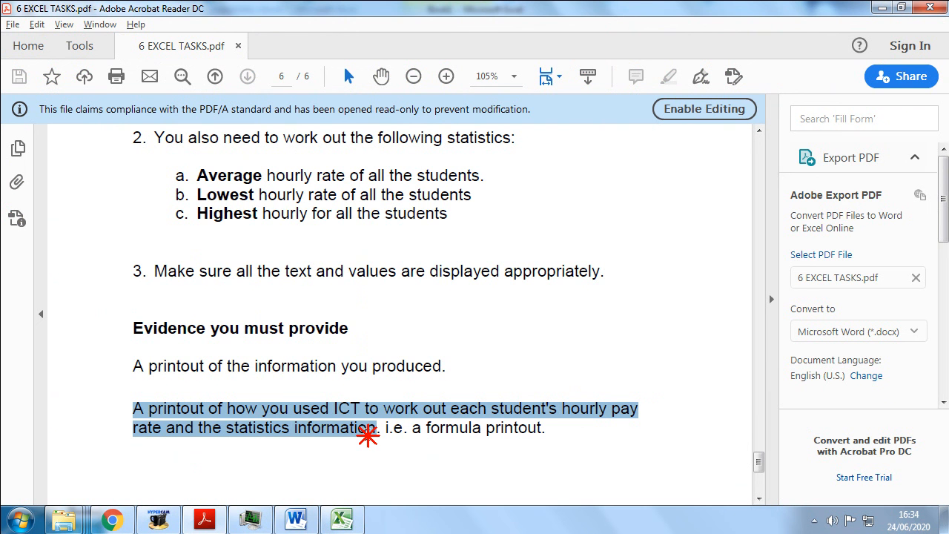
click(361, 413)
- Switch to Excel and display the formulas instead of the calculated values in Sheet1
click(342, 519)
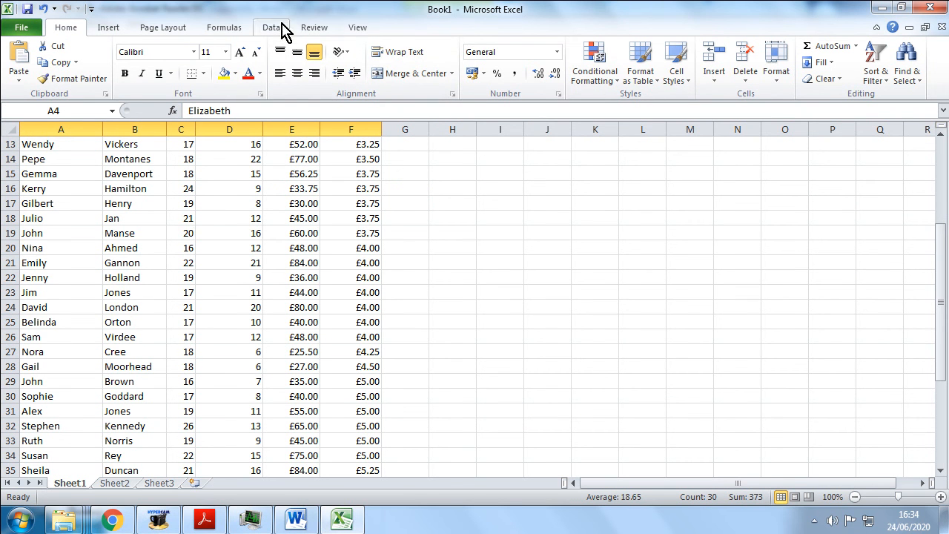
click(226, 30)
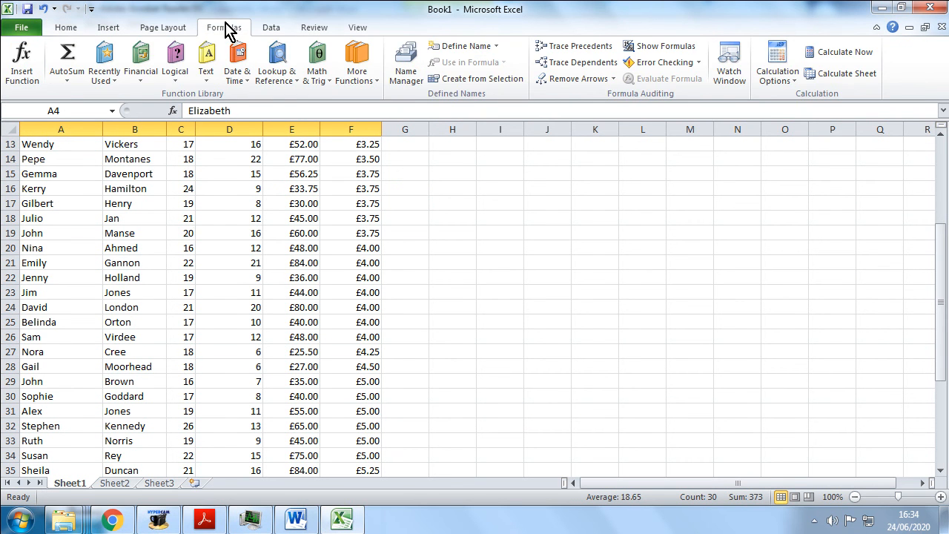
click(654, 49)
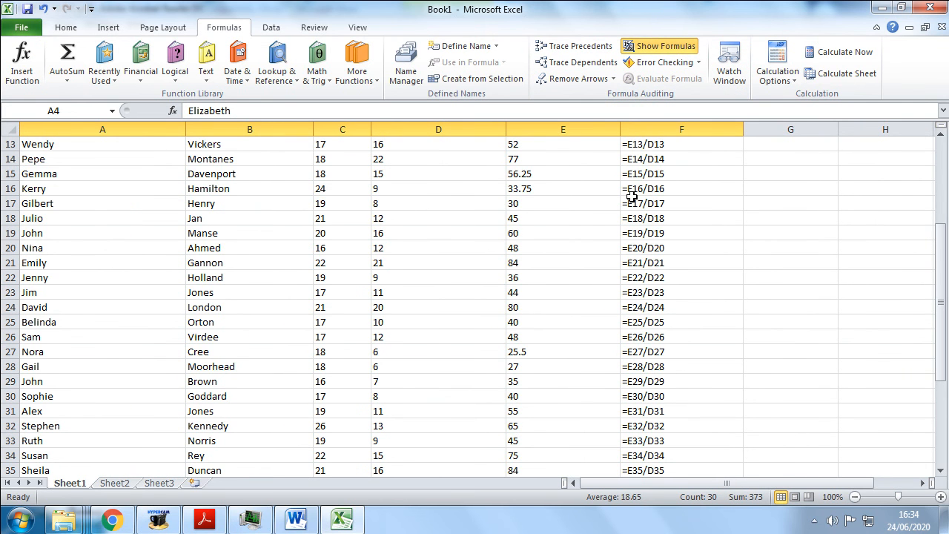
- Examine the Hourly pay formulas from row 4 to row 43 and the Average, Lowest and Highest formulas below the table
scroll(616, 236, up, 4)
scroll(616, 241, down, 15)
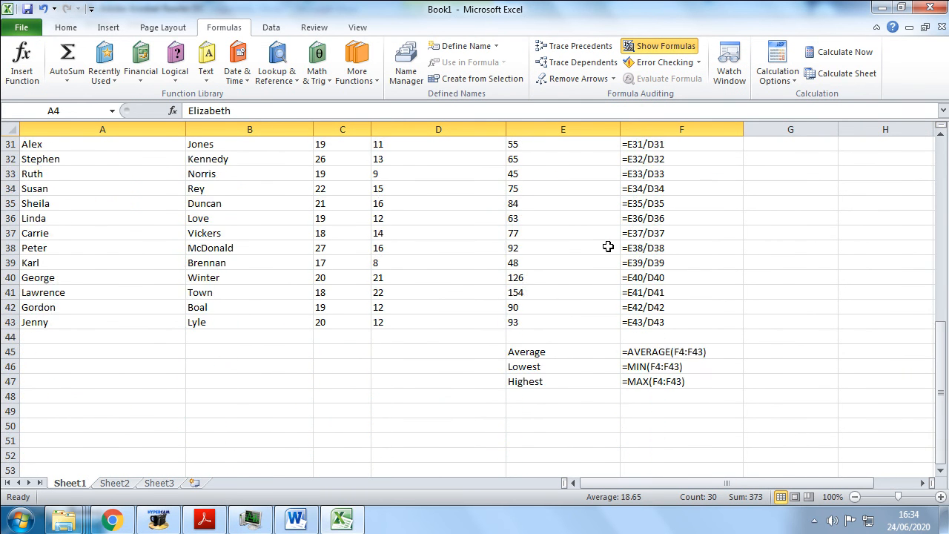
scroll(684, 258, up, 4)
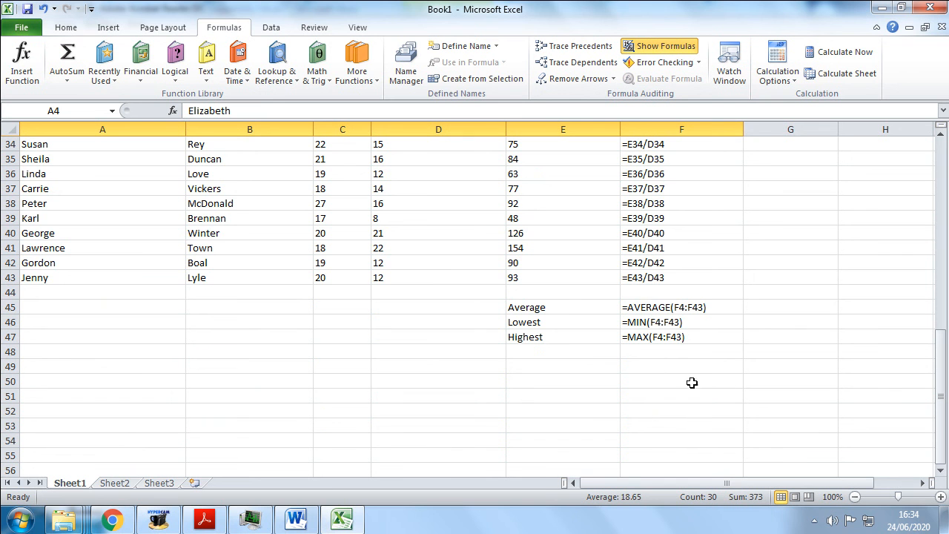
scroll(606, 354, up, 2)
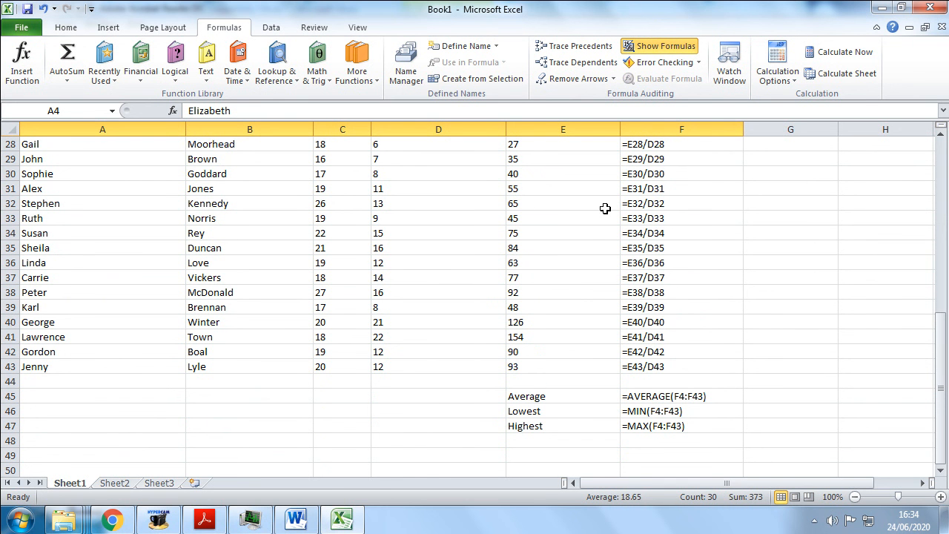
scroll(606, 209, up, 9)
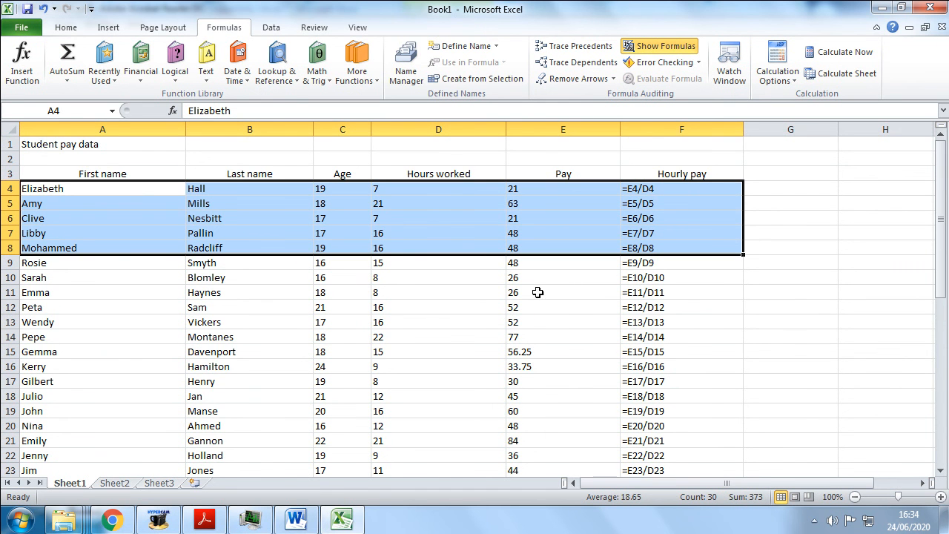
scroll(490, 319, down, 9)
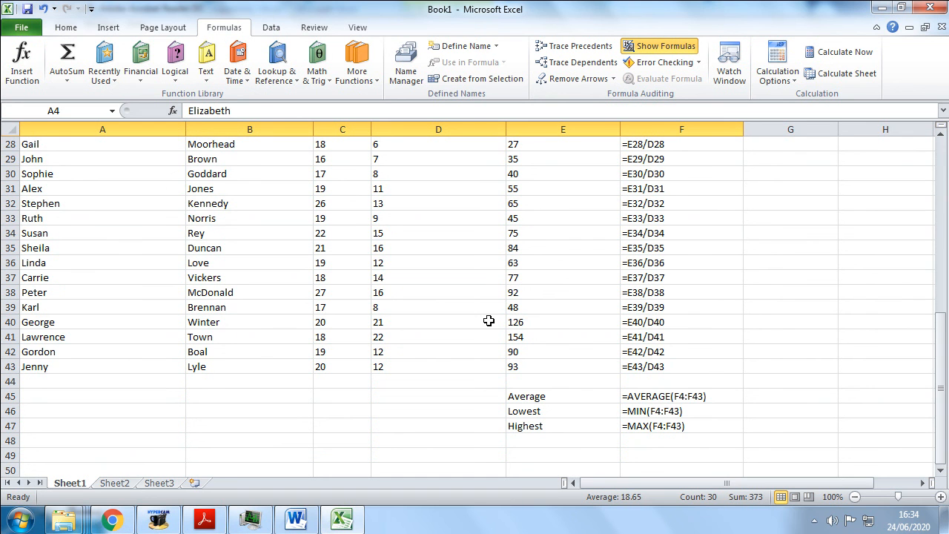
scroll(452, 331, down, 4)
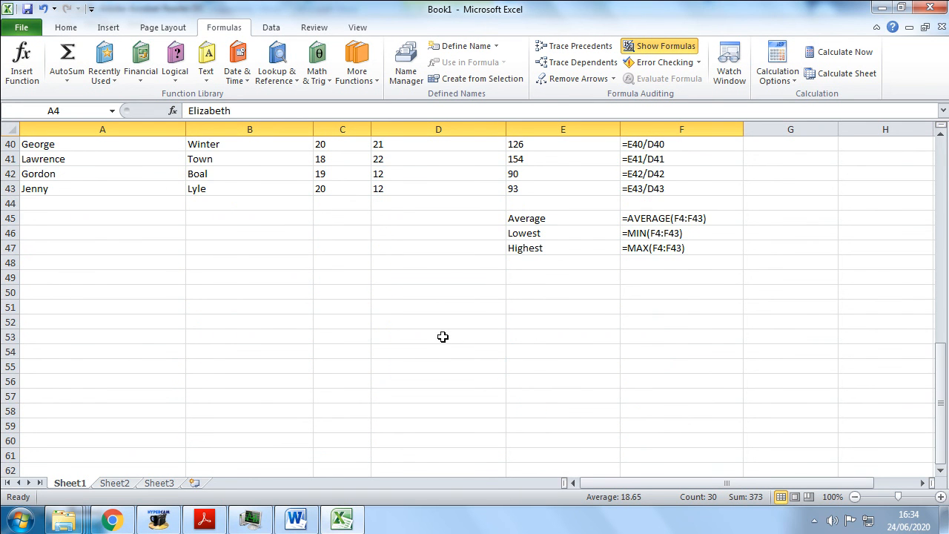
click(62, 265)
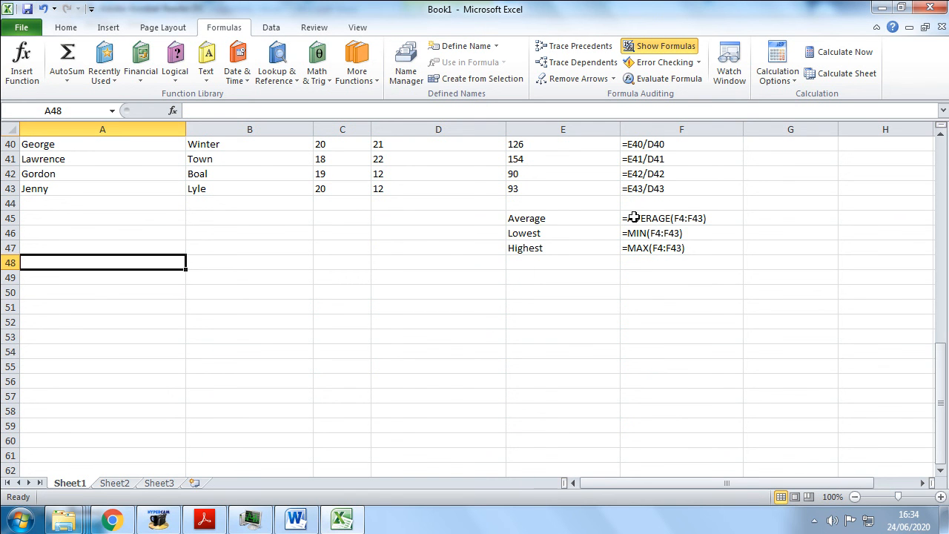
- Switch to 6 EXCEL TASKS.pdf in Acrobat Reader and look back through the tasks from Task 6 to the floristry task on page 1
click(204, 519)
scroll(256, 382, down, 5)
scroll(256, 386, down, 3)
scroll(251, 382, up, 10)
scroll(251, 381, up, 9)
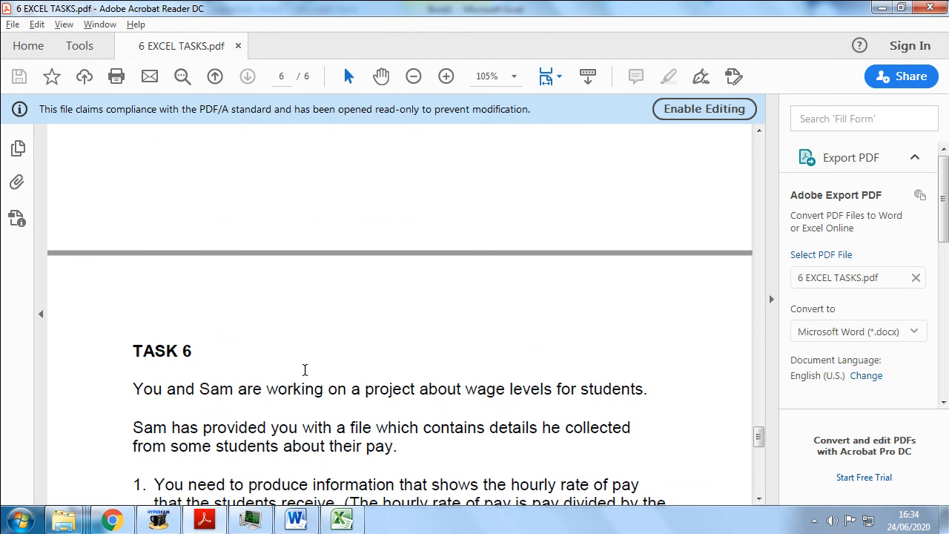
scroll(305, 370, up, 8)
scroll(305, 371, up, 16)
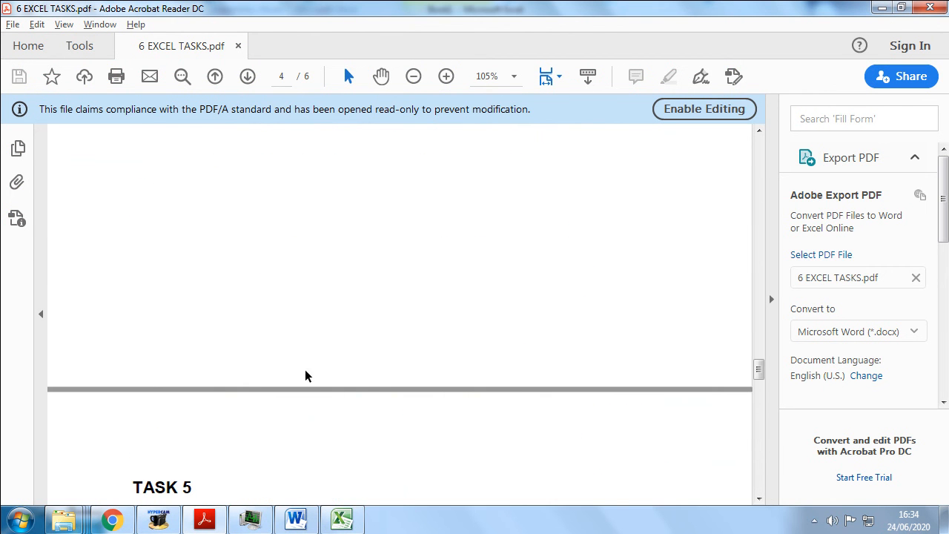
scroll(305, 376, up, 7)
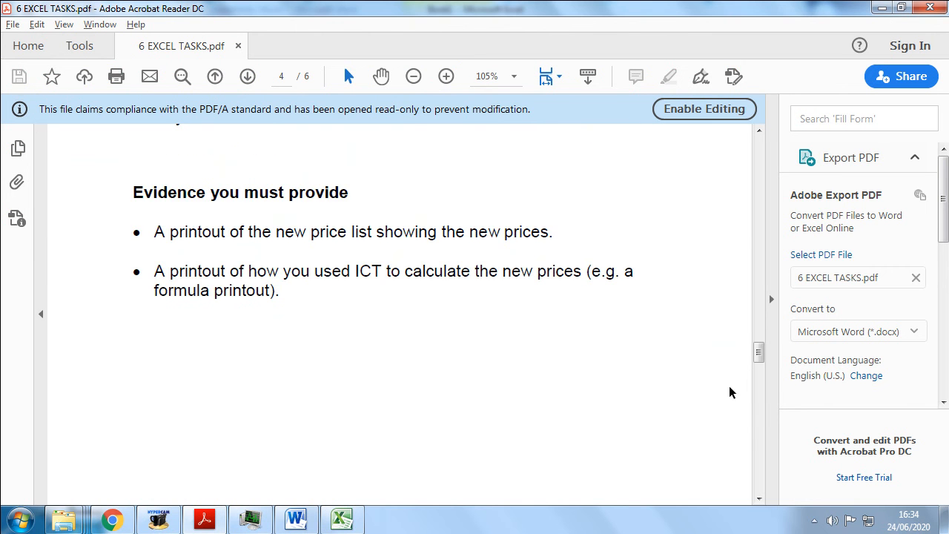
drag(761, 356, 709, 153)
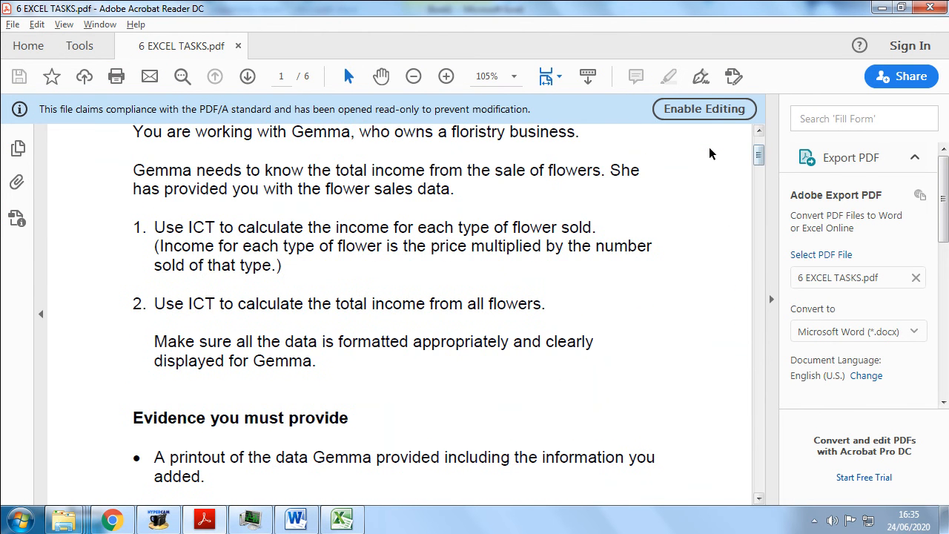